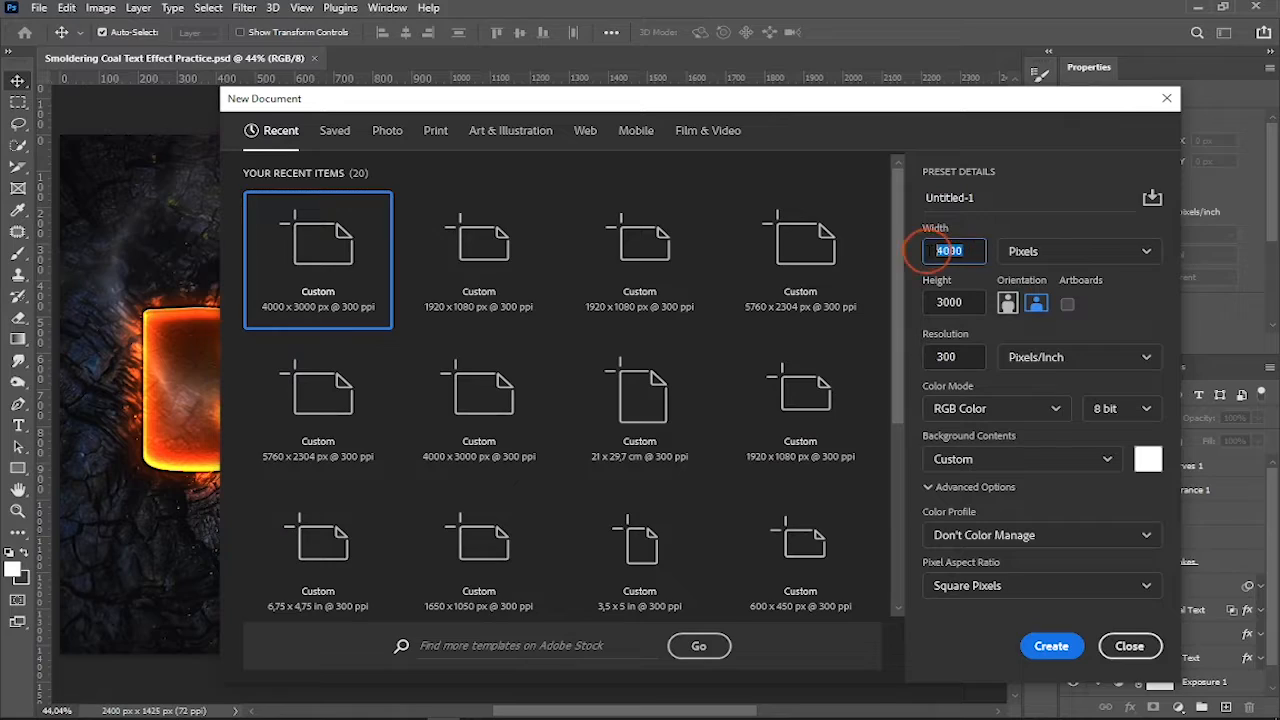
# Create a 2400 x 1350 px document at 300 ppi named "Smoldering Coal Text Effect Demo".
pyautogui.click(948, 302)
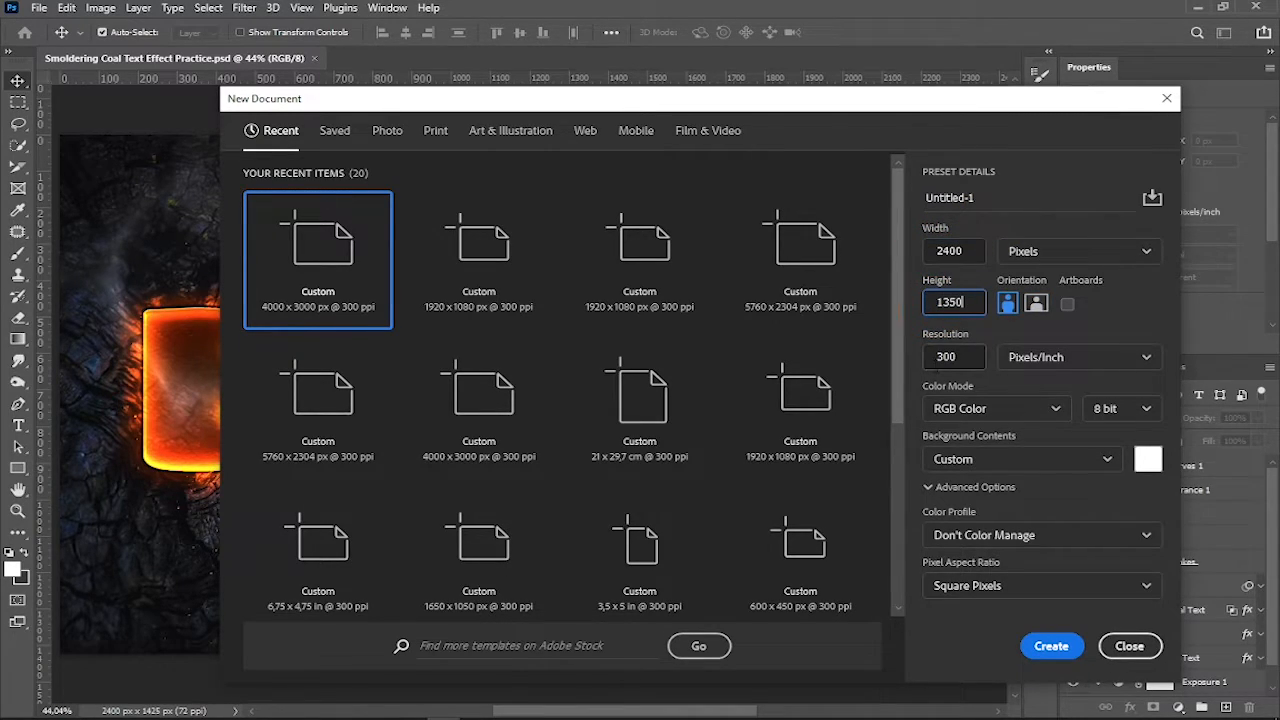
pyautogui.click(980, 197)
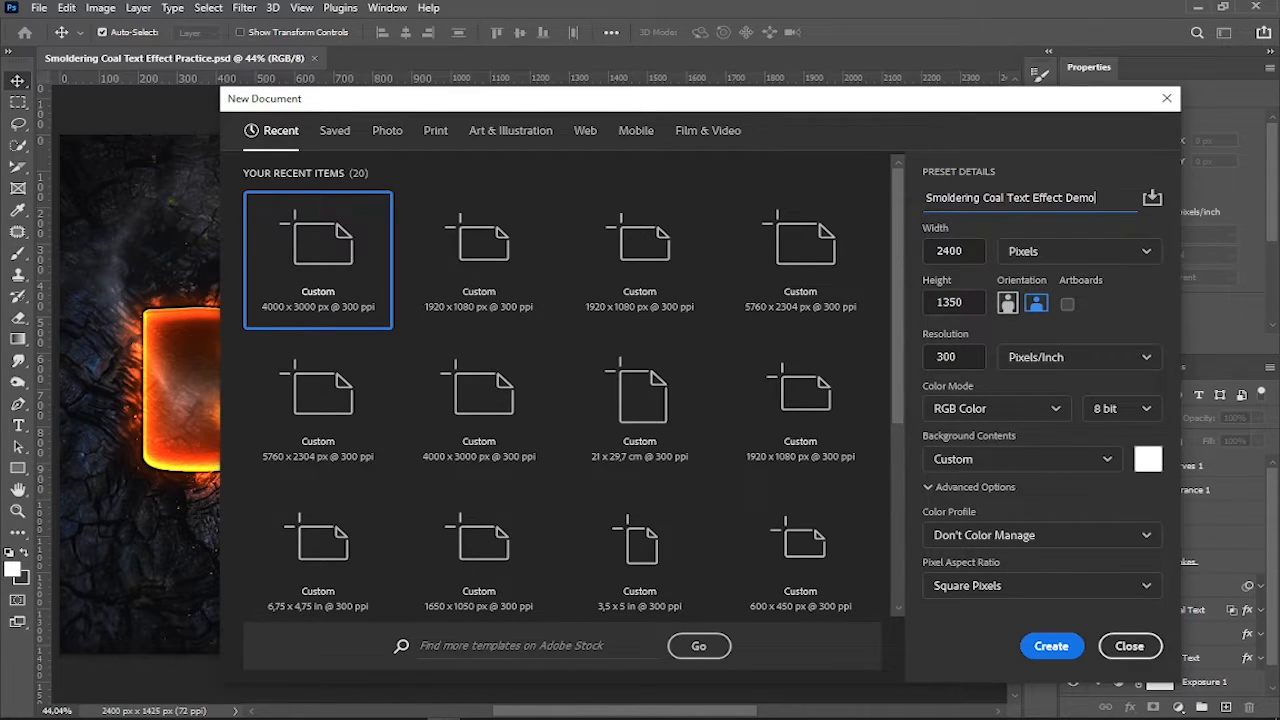
pyautogui.click(1051, 646)
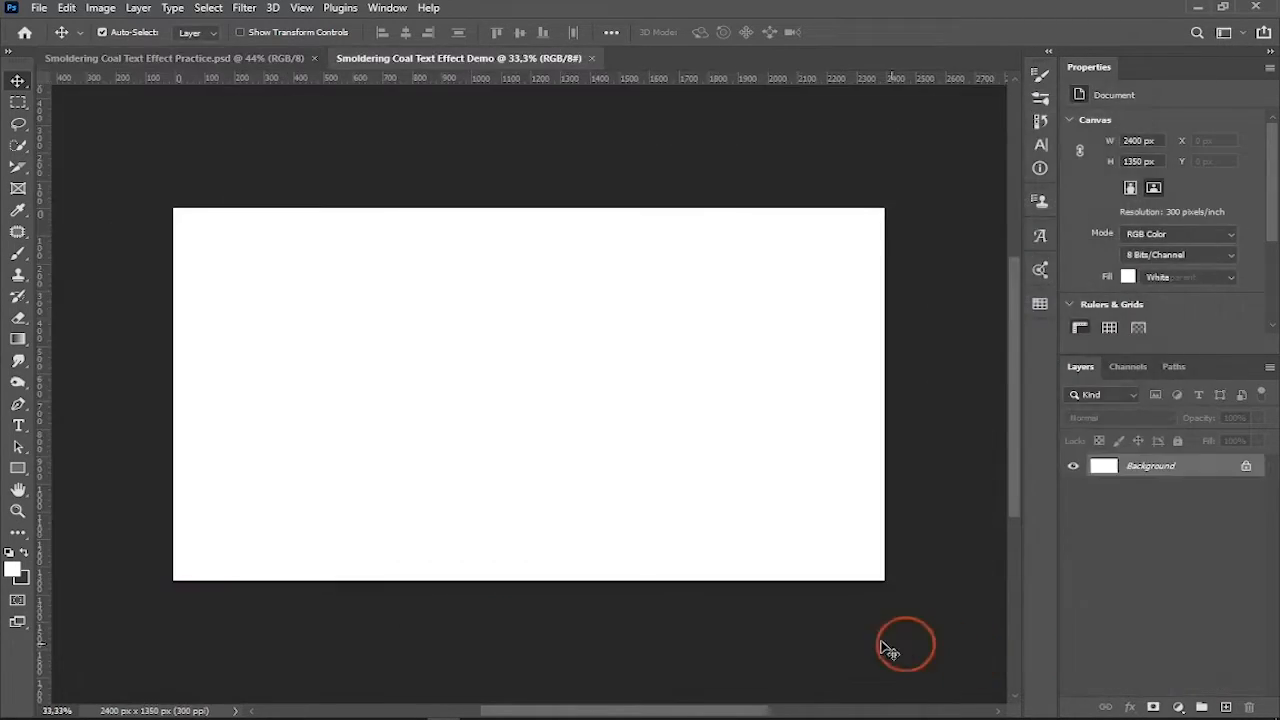
pyautogui.hotkey('ctrl', '0')
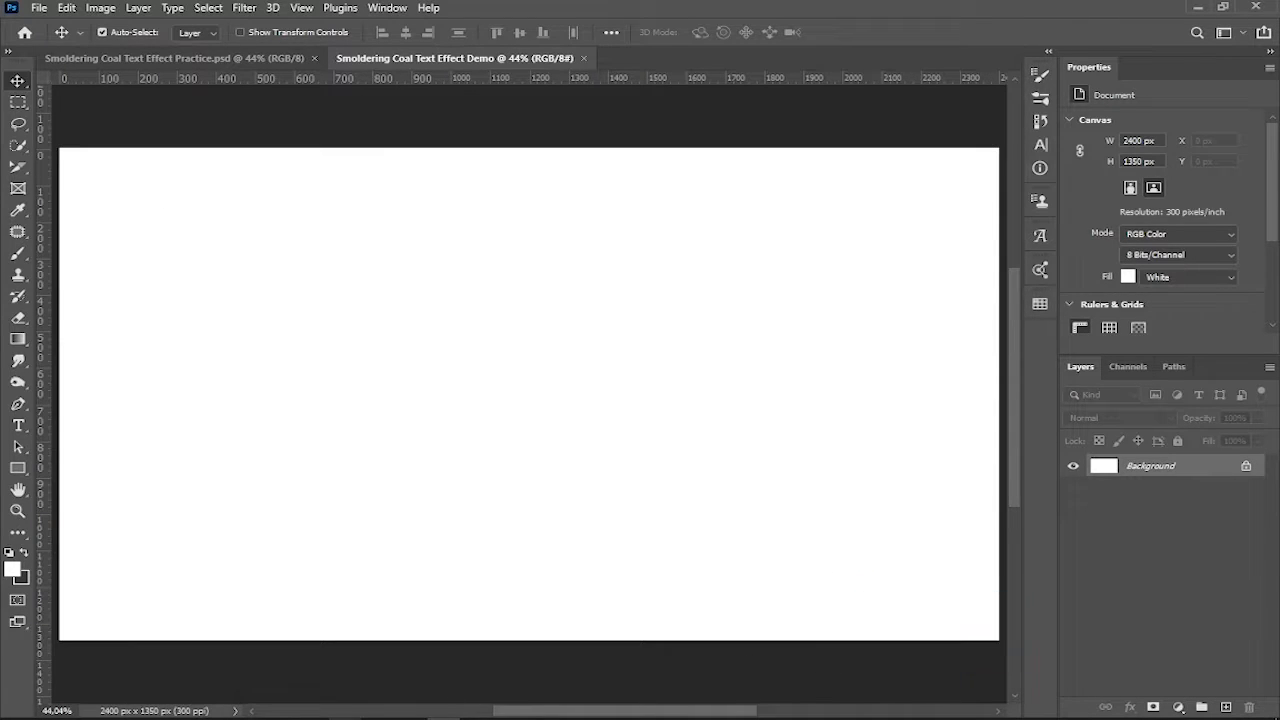
# Place the charcoal-6159846 image into the document and enlarge it to about 2426 px wide so it covers the whole canvas.
pyautogui.click(199, 717)
pyautogui.moveTo(760, 435); pyautogui.dragTo(289, 517)
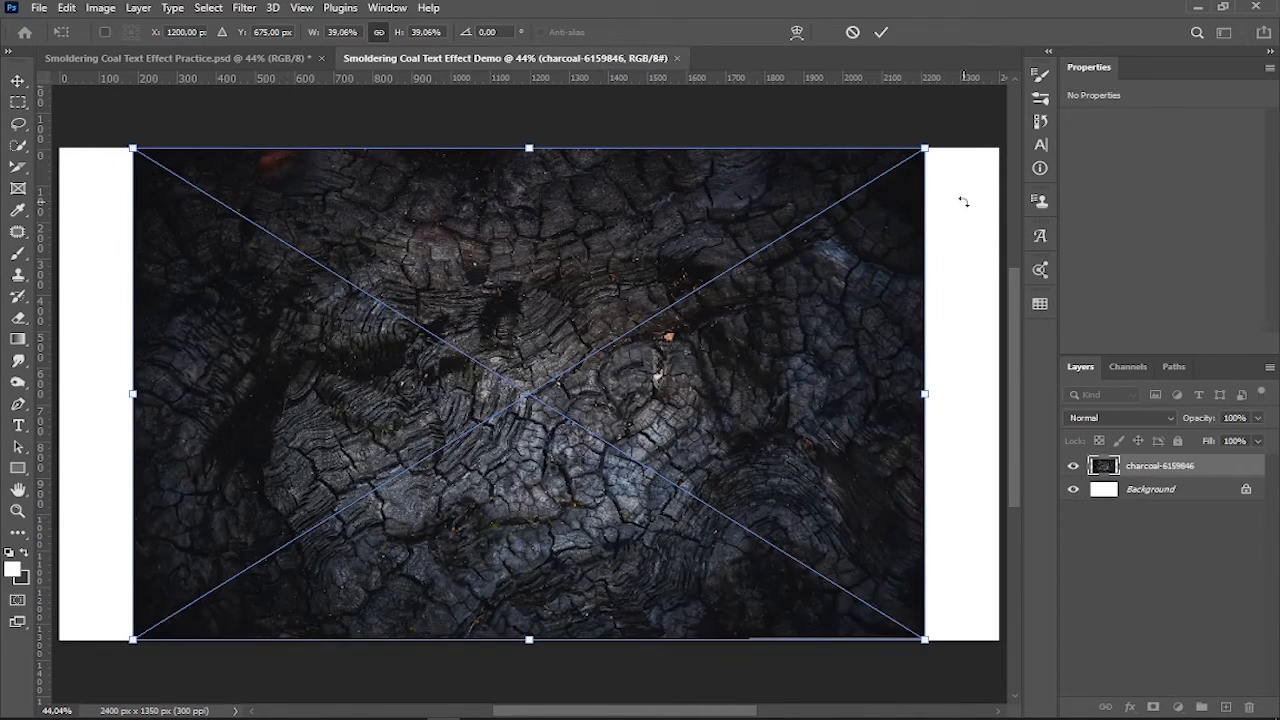
pyautogui.moveTo(925, 148); pyautogui.dragTo(949, 134)
pyautogui.scroll(-4, 767, 540)
pyautogui.moveTo(890, 254); pyautogui.dragTo(929, 235)
pyautogui.click(881, 32)
pyautogui.hotkey('ctrl', '0')
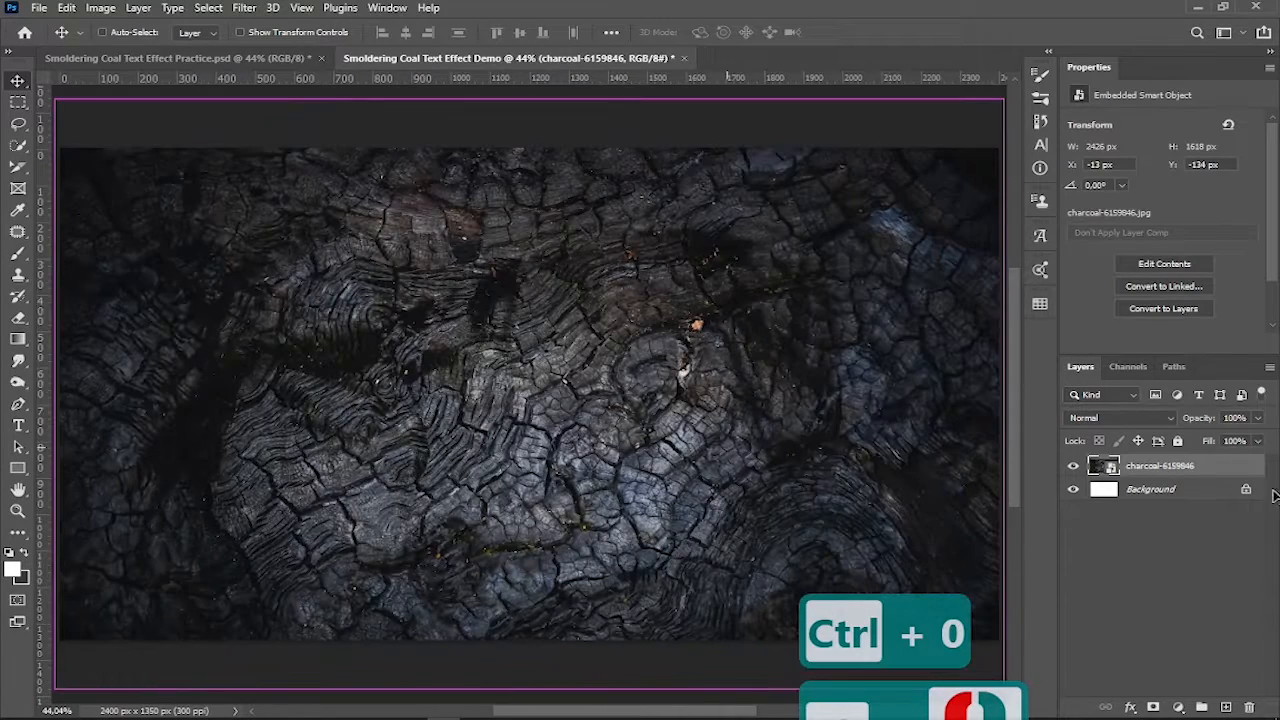
# Add an Exposure adjustment clipped to the charcoal image and set its exposure to -0.36.
pyautogui.click(1180, 707)
pyautogui.click(1198, 513)
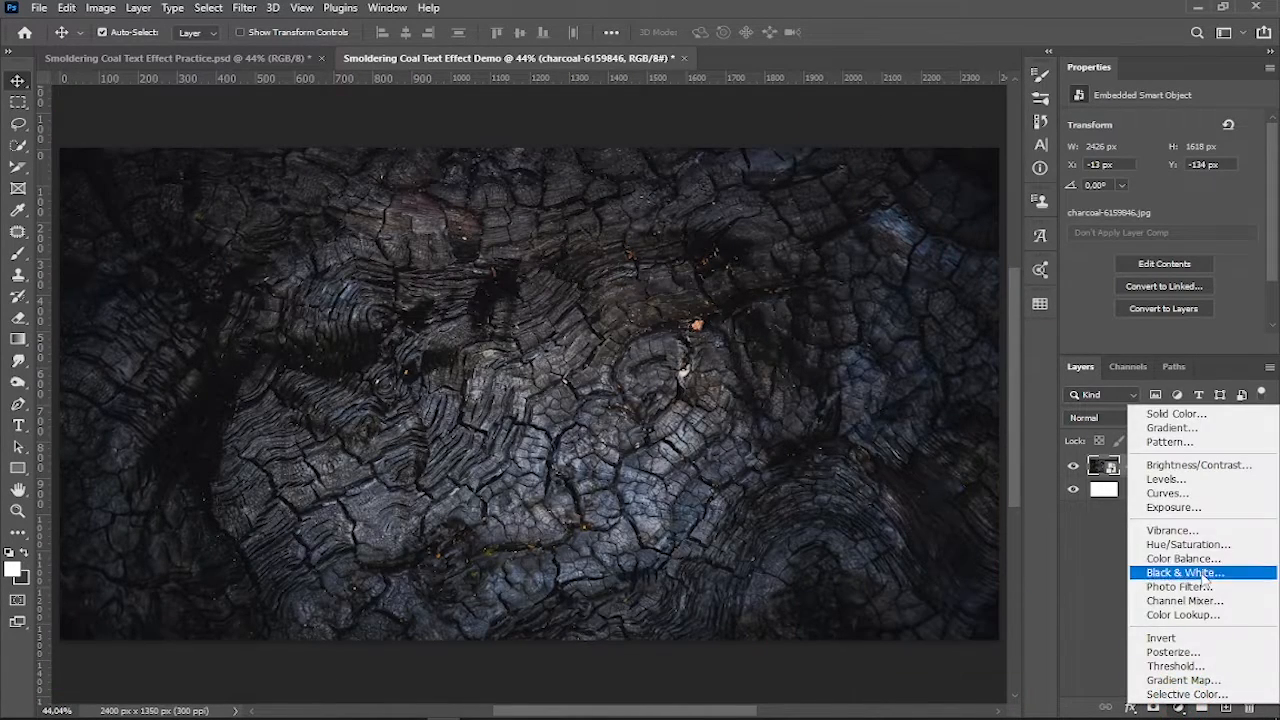
pyautogui.rightClick(1184, 476)
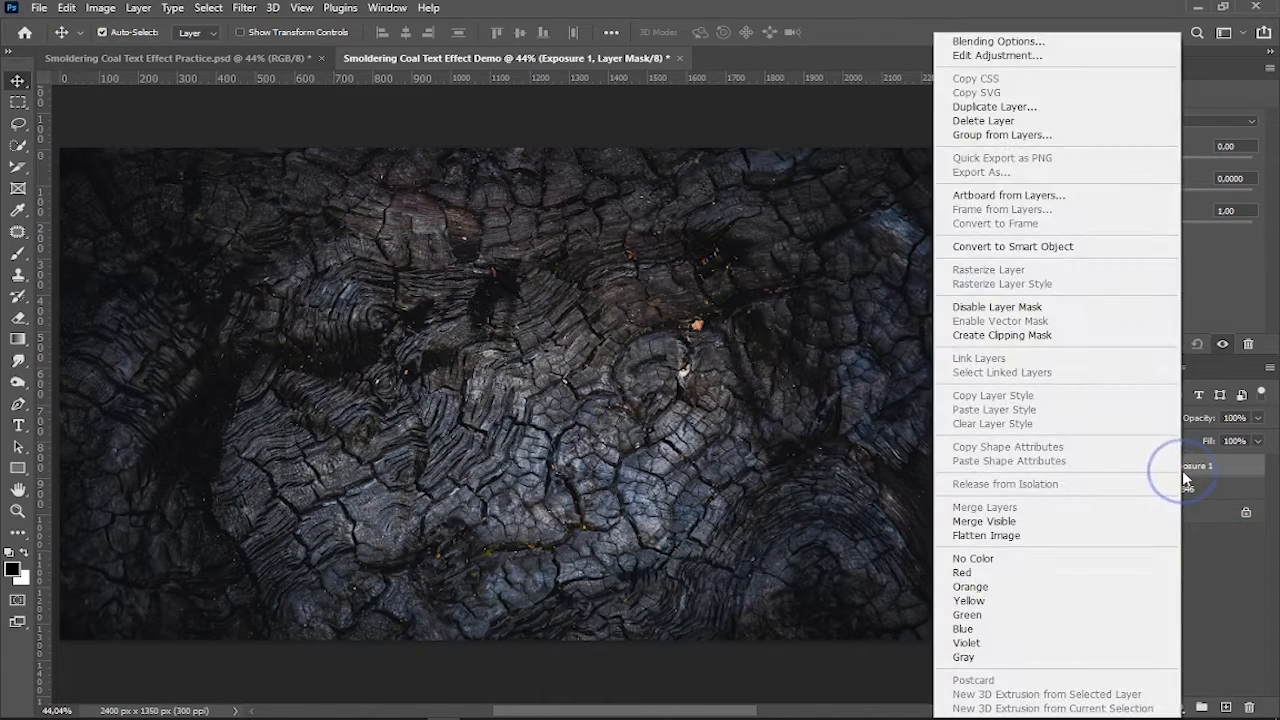
pyautogui.click(1060, 337)
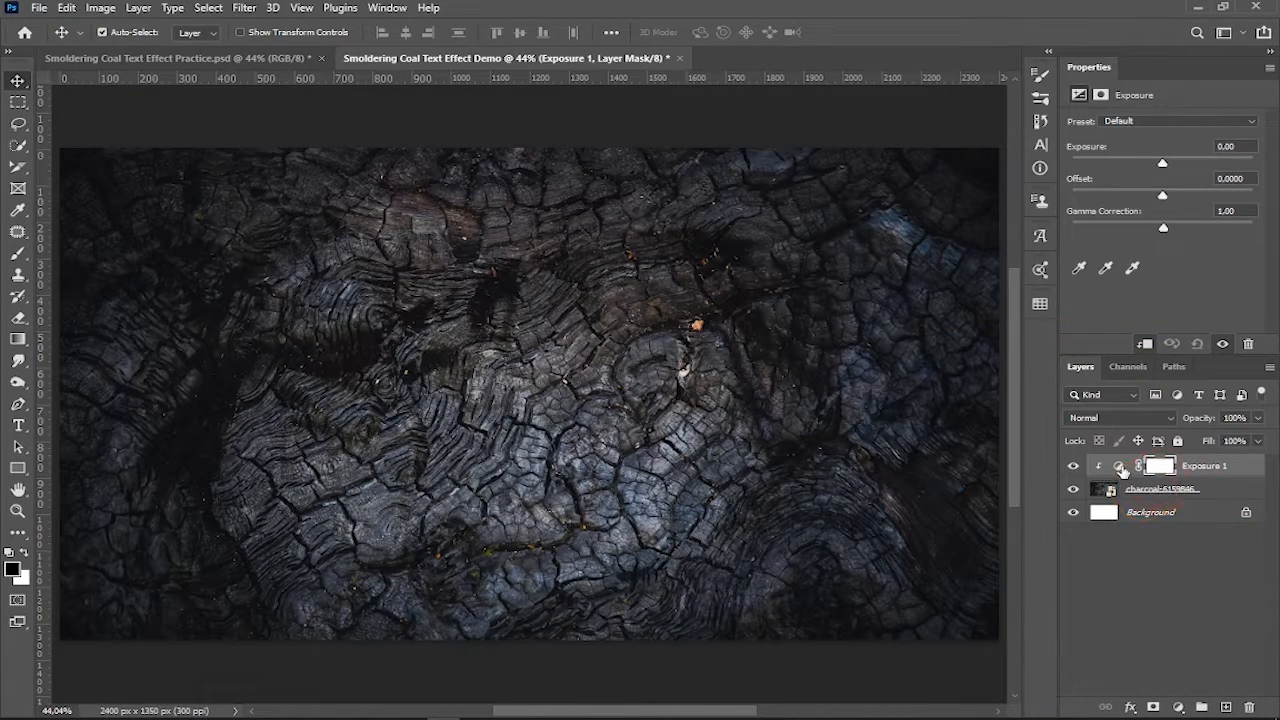
pyautogui.click(1121, 468)
pyautogui.moveTo(1162, 163); pyautogui.dragTo(1159, 168)
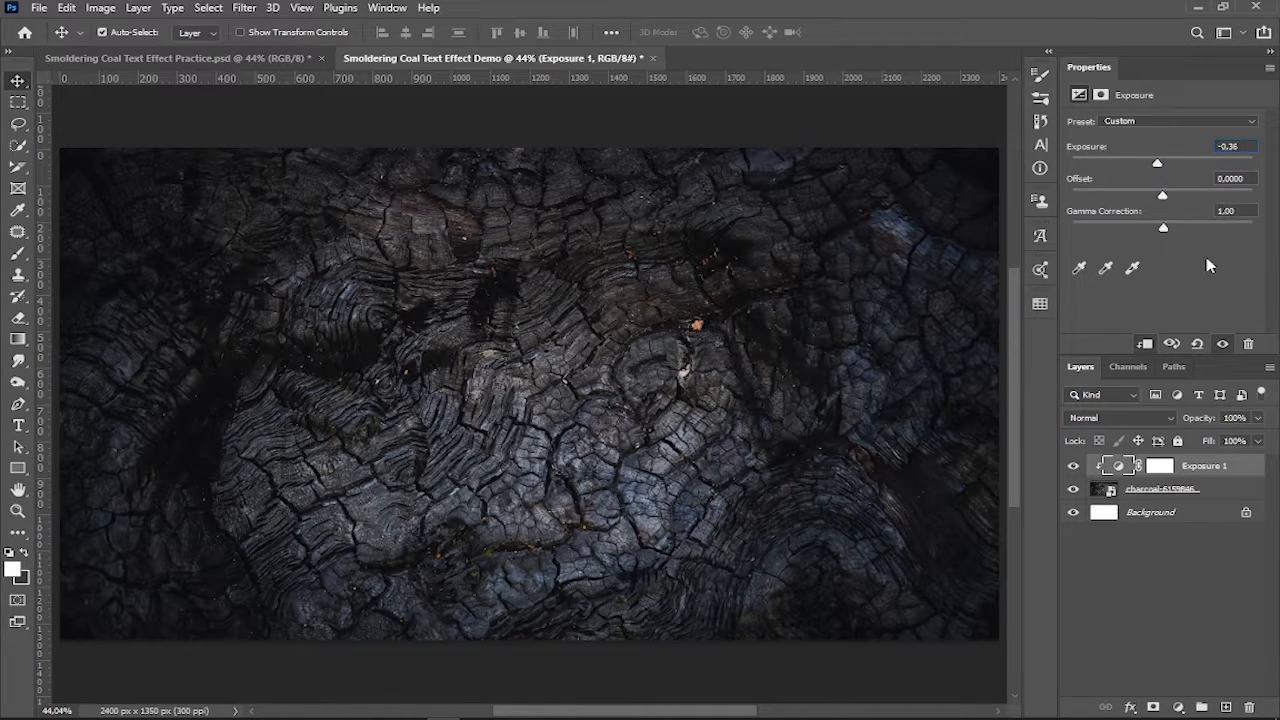
# Stamp the visible layers into a new layer, define its full area as a pattern named "Charcoal Texture 2", and deselect.
pyautogui.hotkey('ctrl', 'alt', 'shift', 'e')
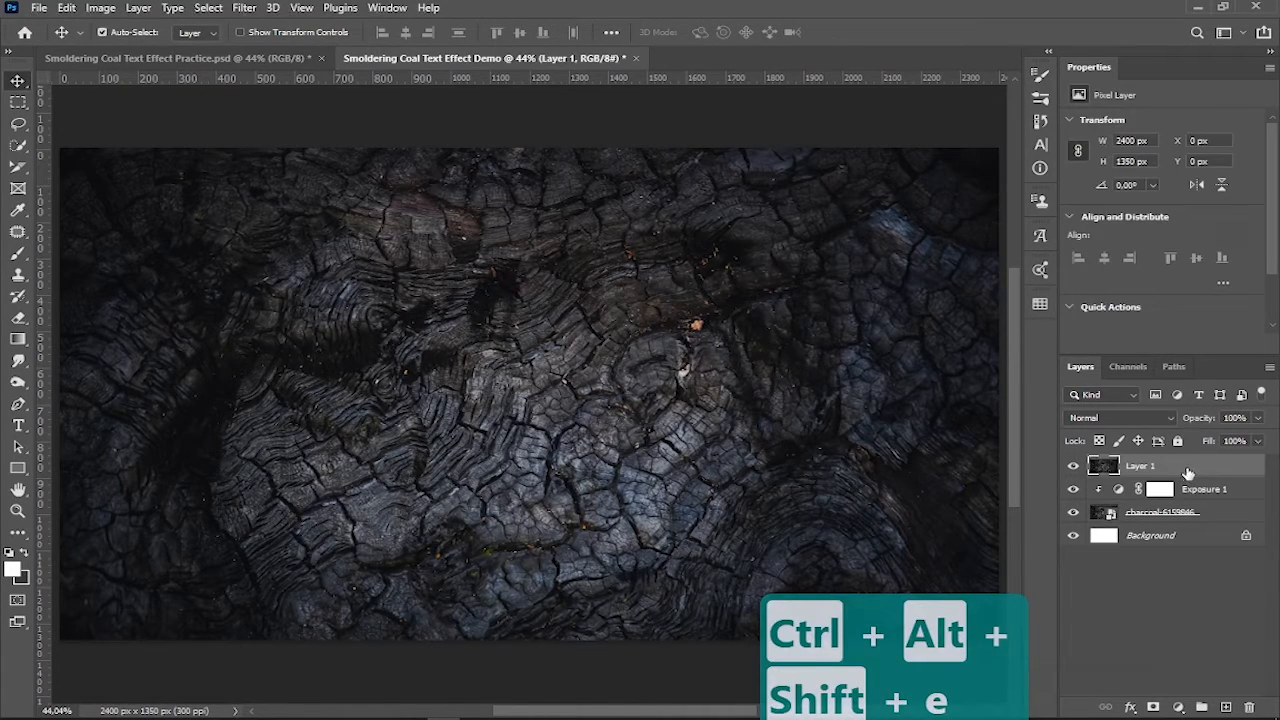
pyautogui.keyDown('ctrl'); pyautogui.click(1106, 468); pyautogui.keyUp('ctrl')
pyautogui.click(66, 8)
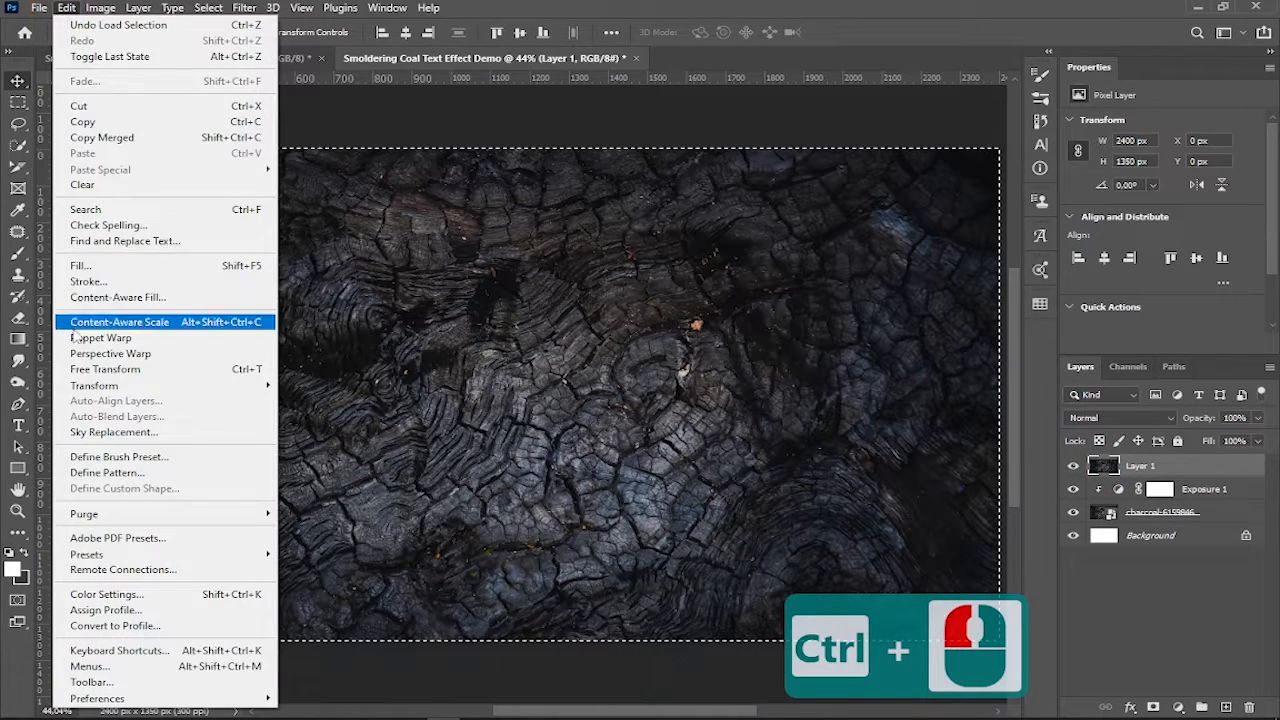
pyautogui.click(107, 472)
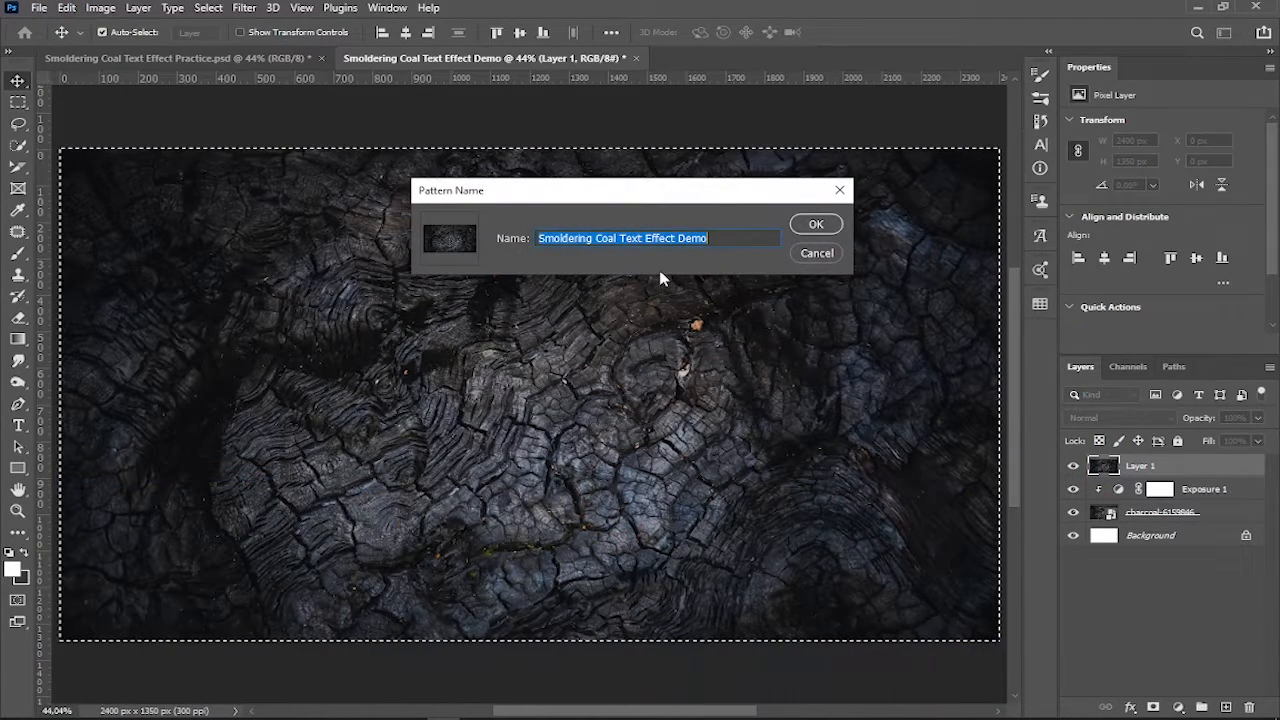
pyautogui.write('Charcoal Texture 2')
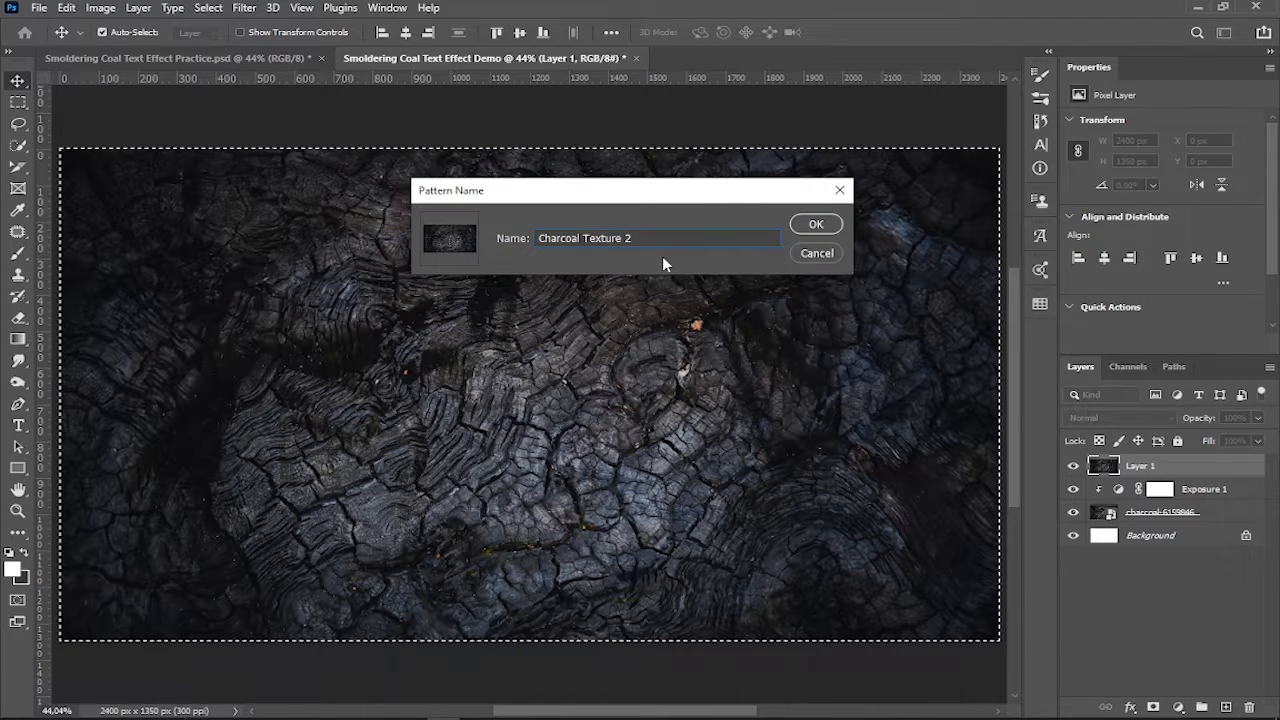
pyautogui.click(816, 224)
pyautogui.hotkey('ctrl', 'd')
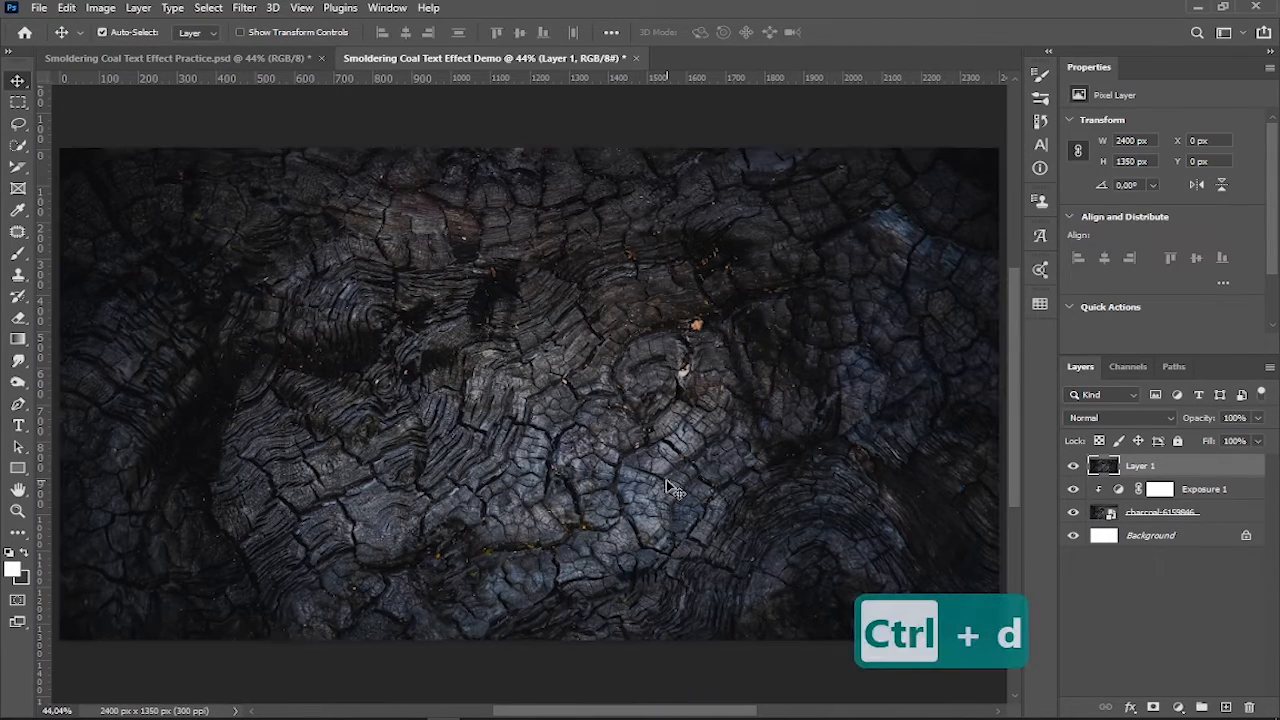
# Delete the stamped layer above the Exposure adjustment.
pyautogui.rightClick(1158, 474)
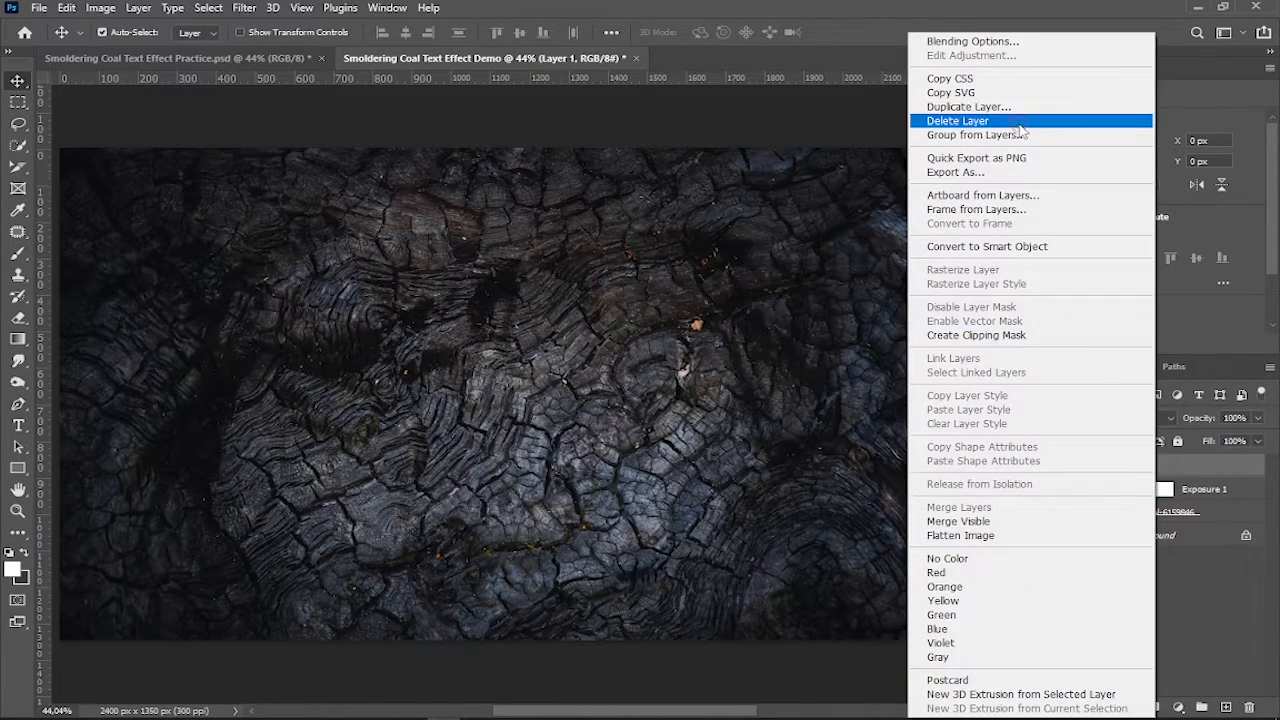
pyautogui.click(960, 120)
pyautogui.click(551, 276)
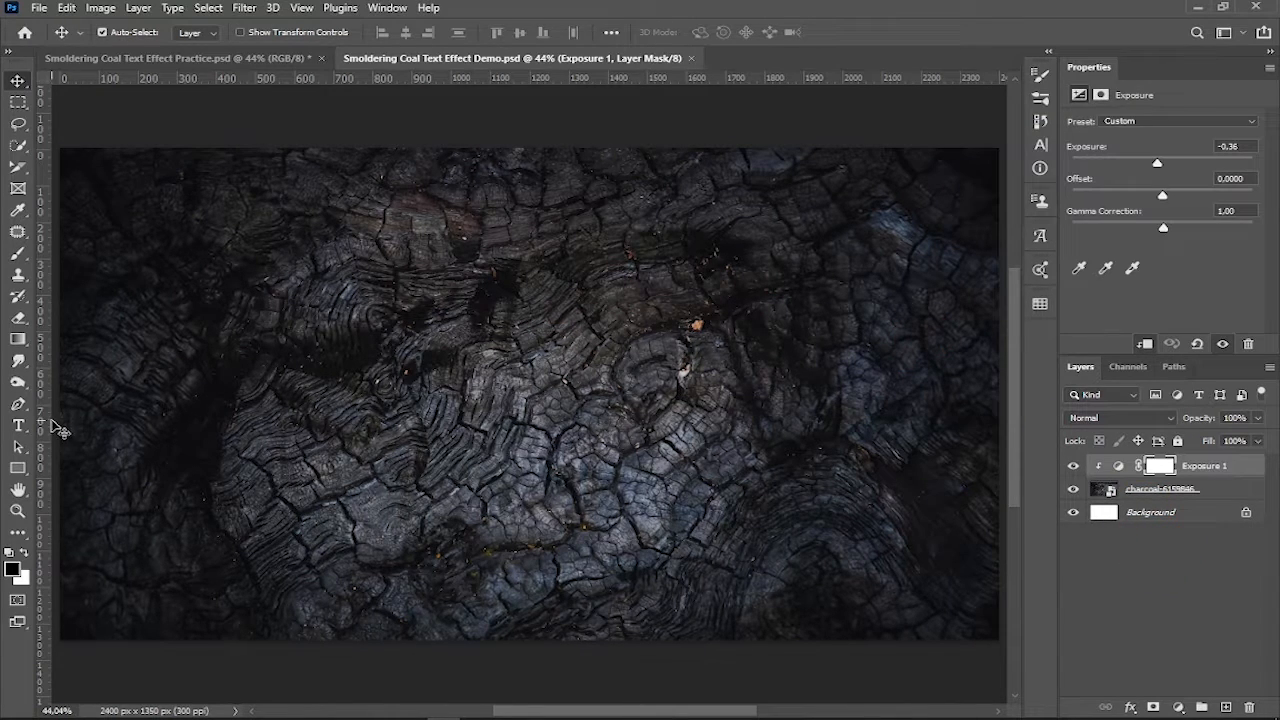
# Add a centred text layer reading "BURN" in Sigmar One Regular at 600 pt.
pyautogui.click(18, 425)
pyautogui.click(203, 33)
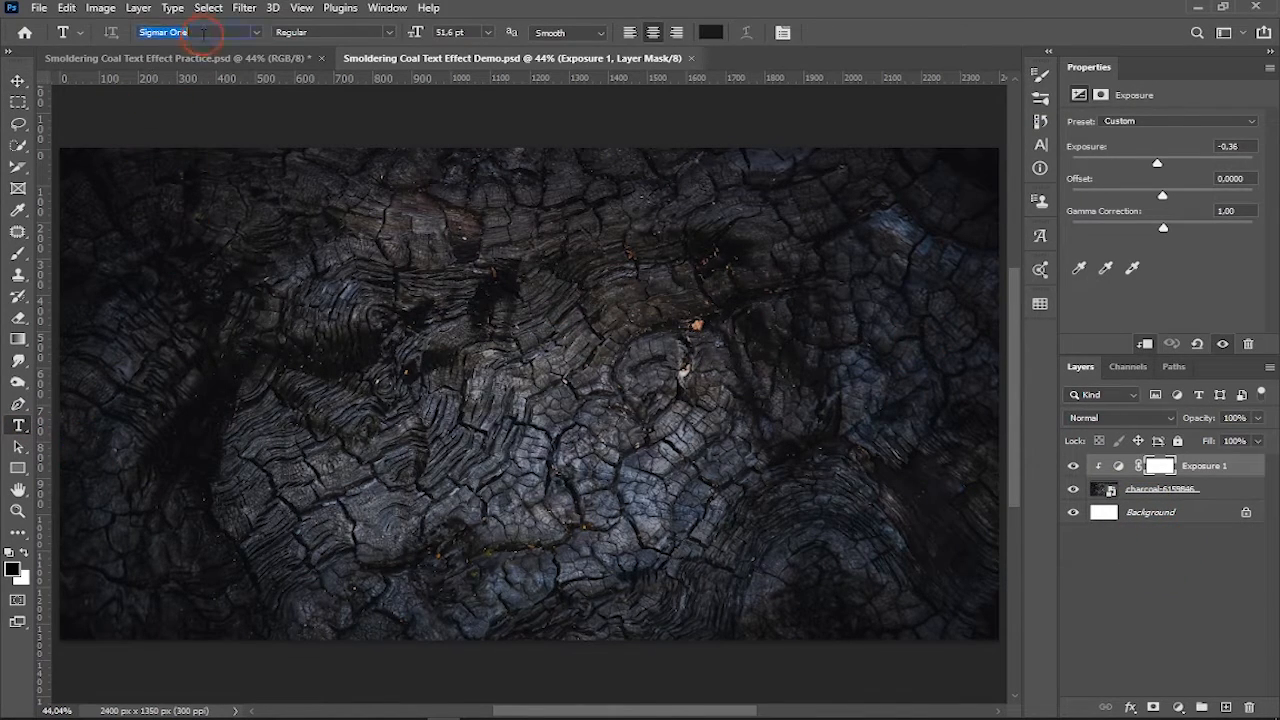
pyautogui.click(256, 32)
pyautogui.click(455, 32)
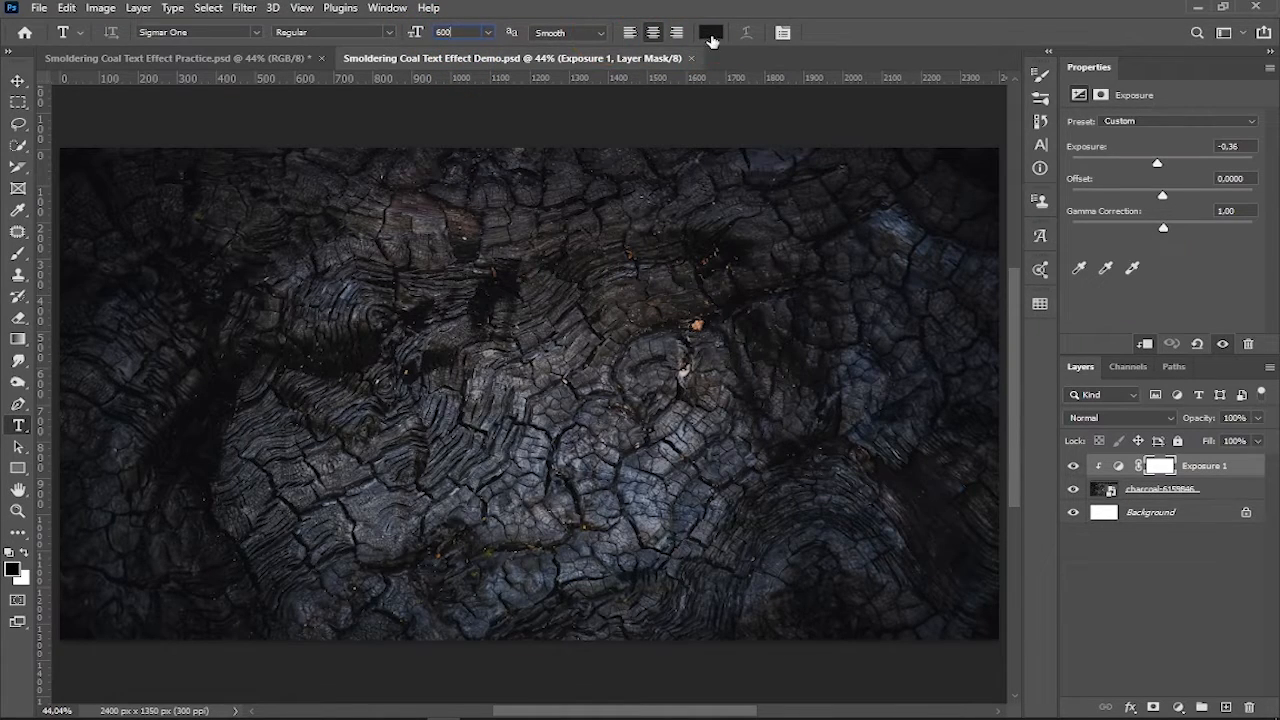
pyautogui.click(231, 396)
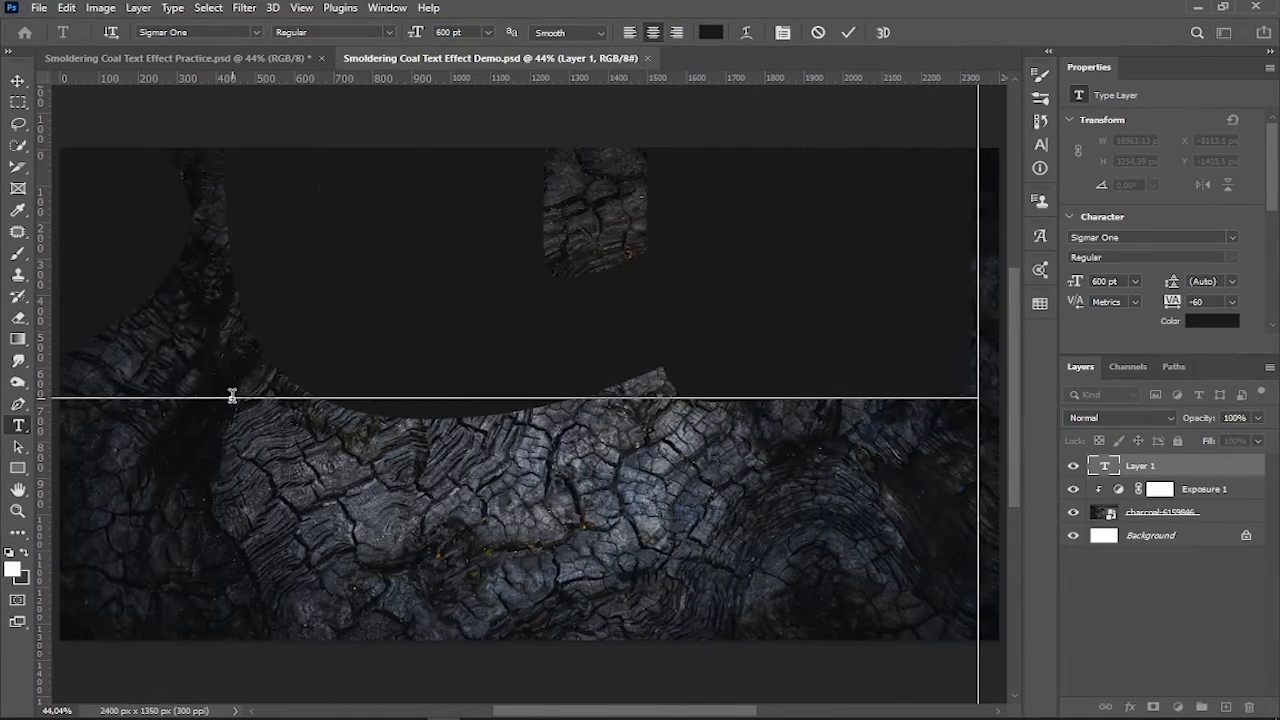
pyautogui.click(706, 349)
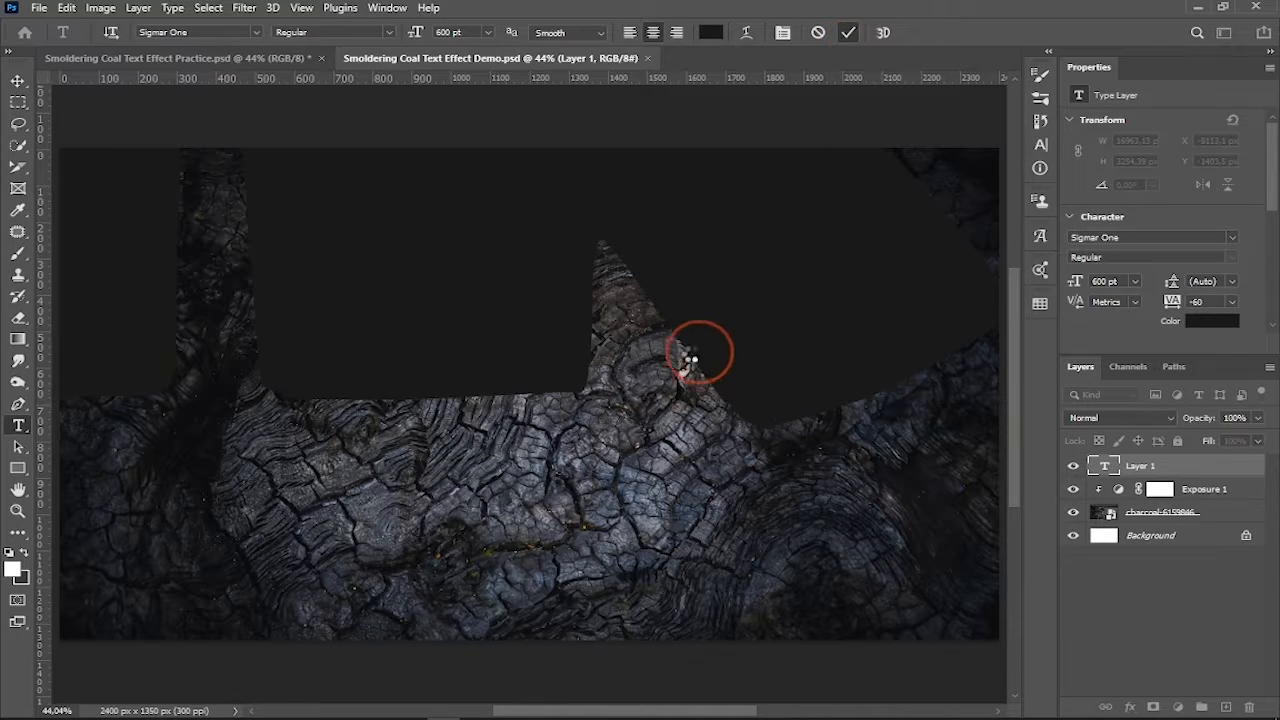
# Scale the BURN text down to about 25.77% and move it so the whole word fits across the canvas.
pyautogui.hotkey('ctrl', 't')
pyautogui.scroll(-13, 566, 514)
pyautogui.scroll(5, 603, 394)
pyautogui.scroll(5, 550, 547)
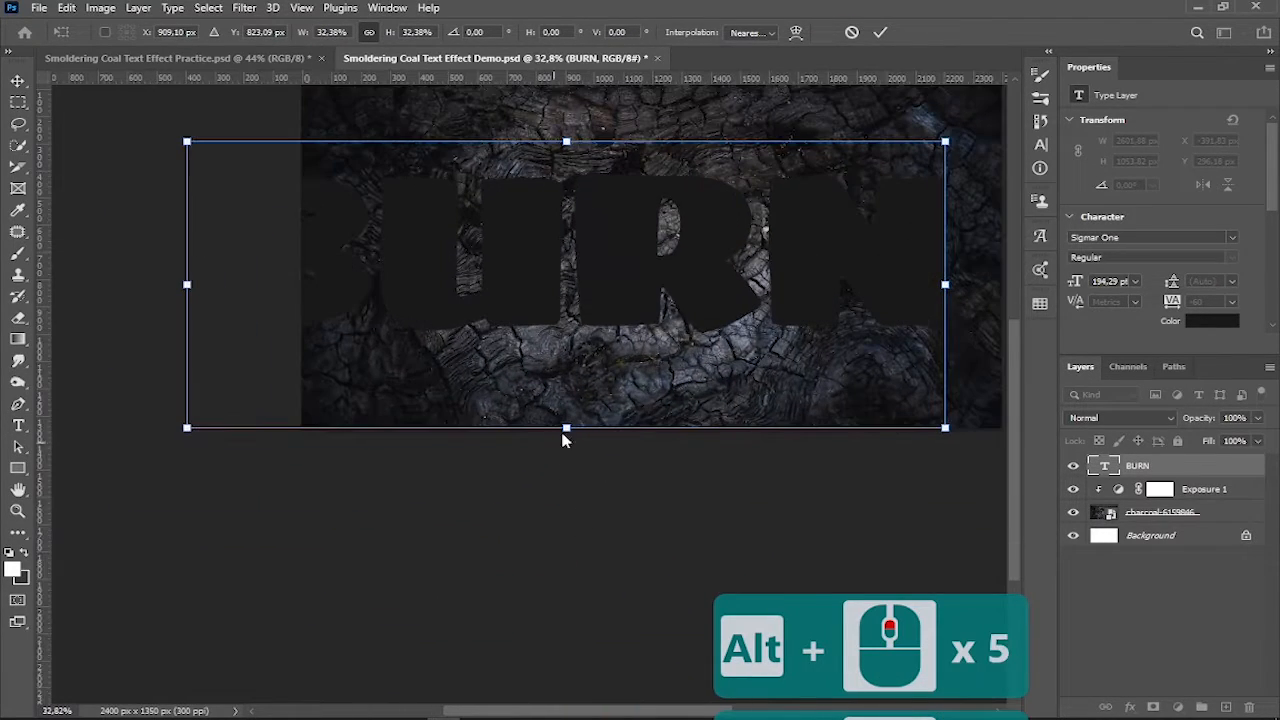
pyautogui.moveTo(1014, 460); pyautogui.dragTo(1014, 412)
pyautogui.moveTo(580, 711); pyautogui.dragTo(606, 711)
pyautogui.moveTo(520, 540); pyautogui.dragTo(520, 510)
pyautogui.moveTo(546, 403); pyautogui.dragTo(631, 400)
pyautogui.scroll(3, 594, 465)
pyautogui.moveTo(557, 522); pyautogui.dragTo(557, 528)
pyautogui.scroll(-2, 602, 620)
pyautogui.moveTo(612, 711); pyautogui.dragTo(620, 711)
pyautogui.scroll(1, 560, 638)
pyautogui.moveTo(546, 567); pyautogui.dragTo(548, 565)
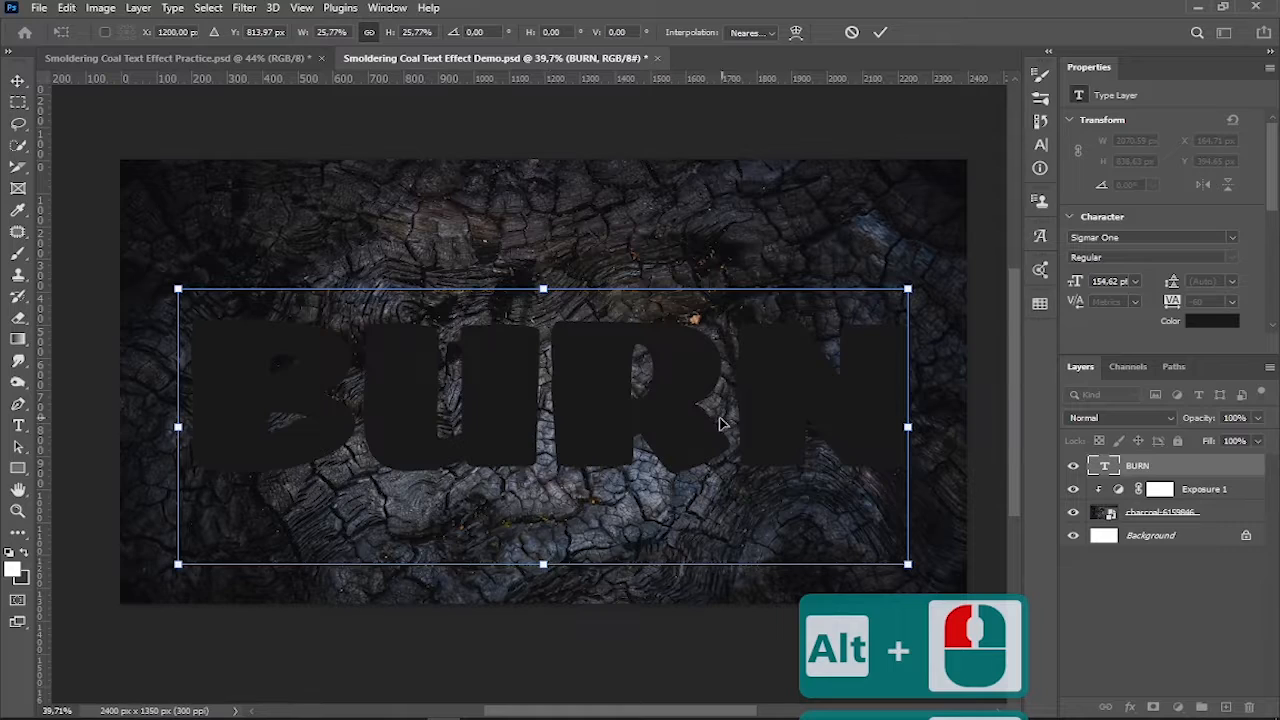
pyautogui.click(880, 33)
pyautogui.hotkey('ctrl', '0')
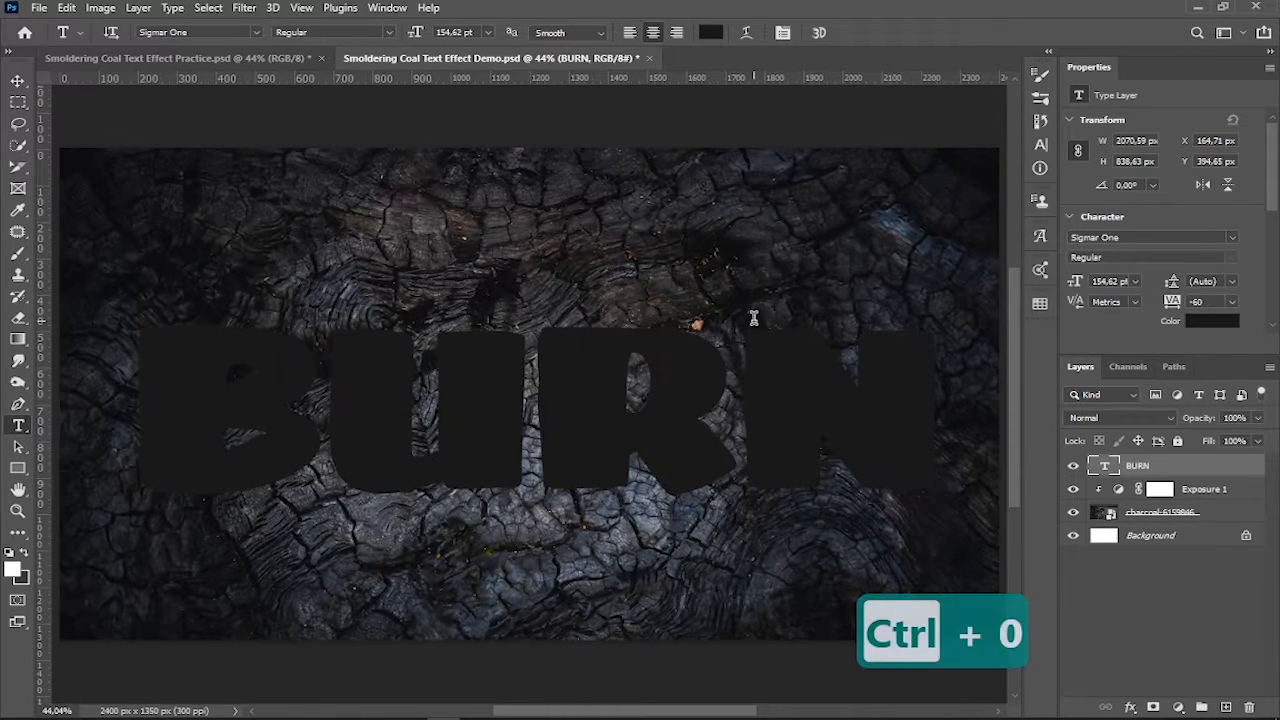
# Duplicate the BURN text layer twice.
pyautogui.doubleClick(1102, 466)
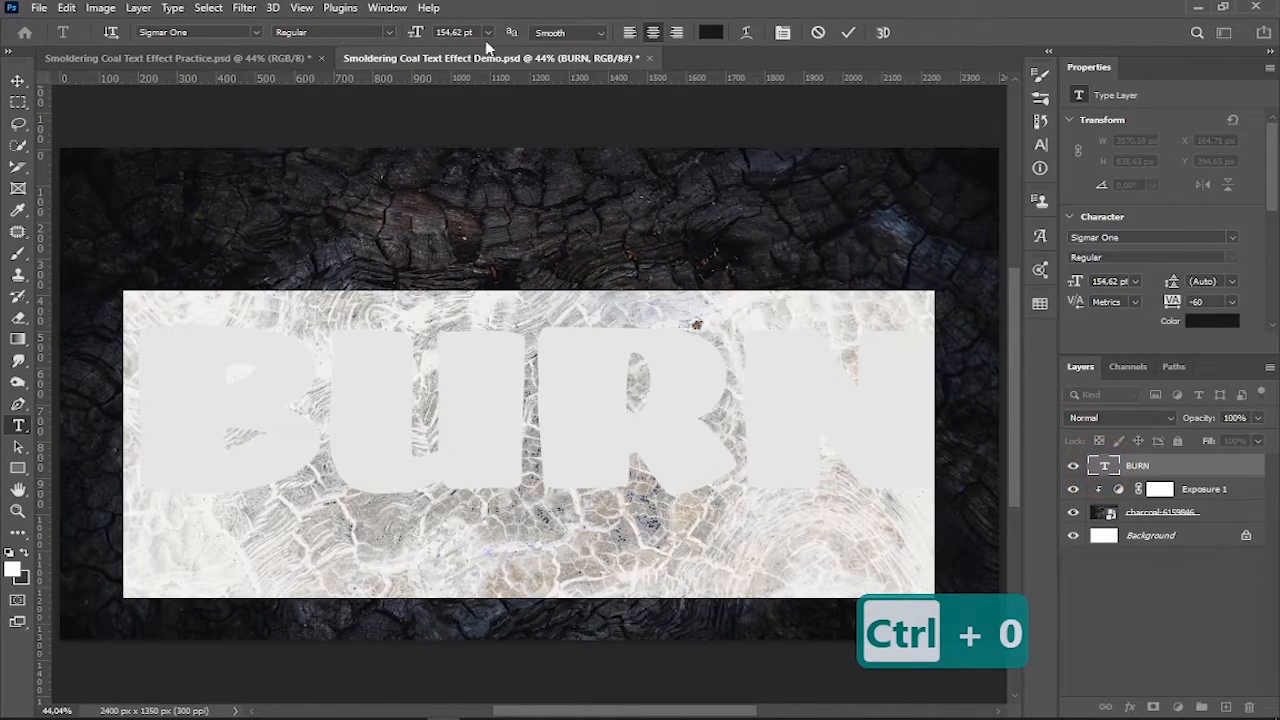
pyautogui.click(848, 33)
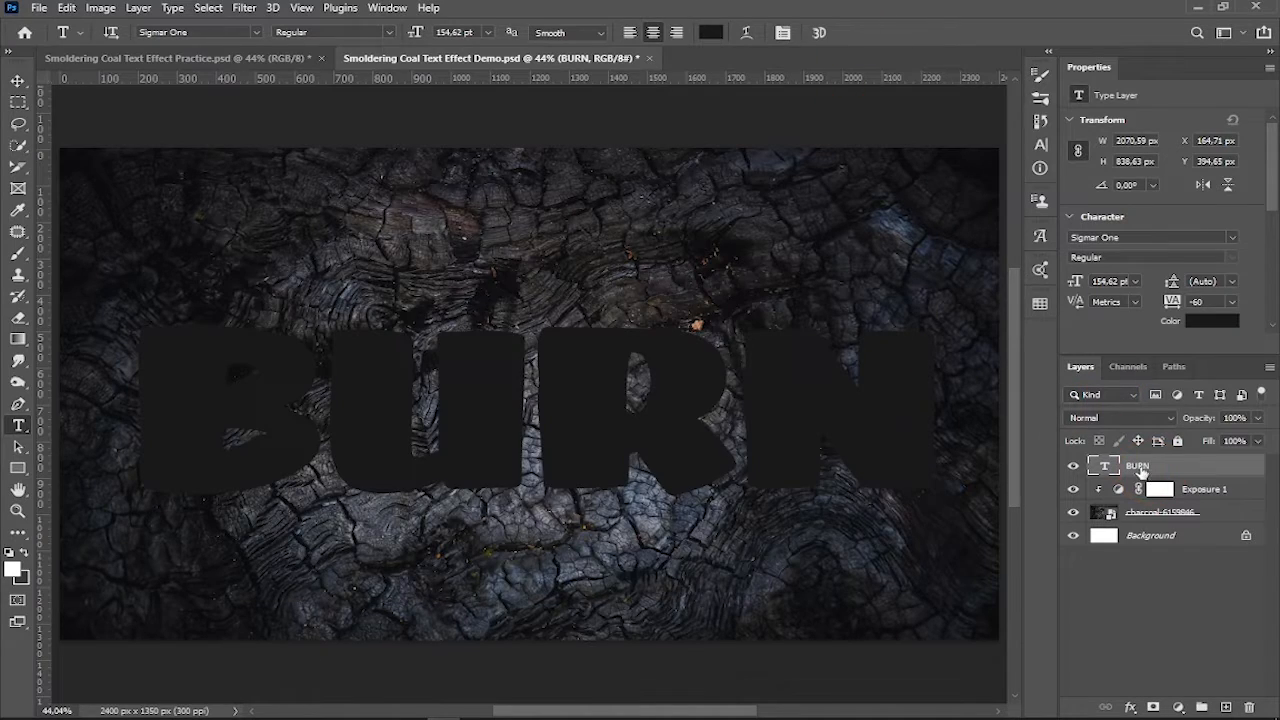
pyautogui.hotkey('ctrl', 'j')
pyautogui.hotkey('ctrl', 'j')
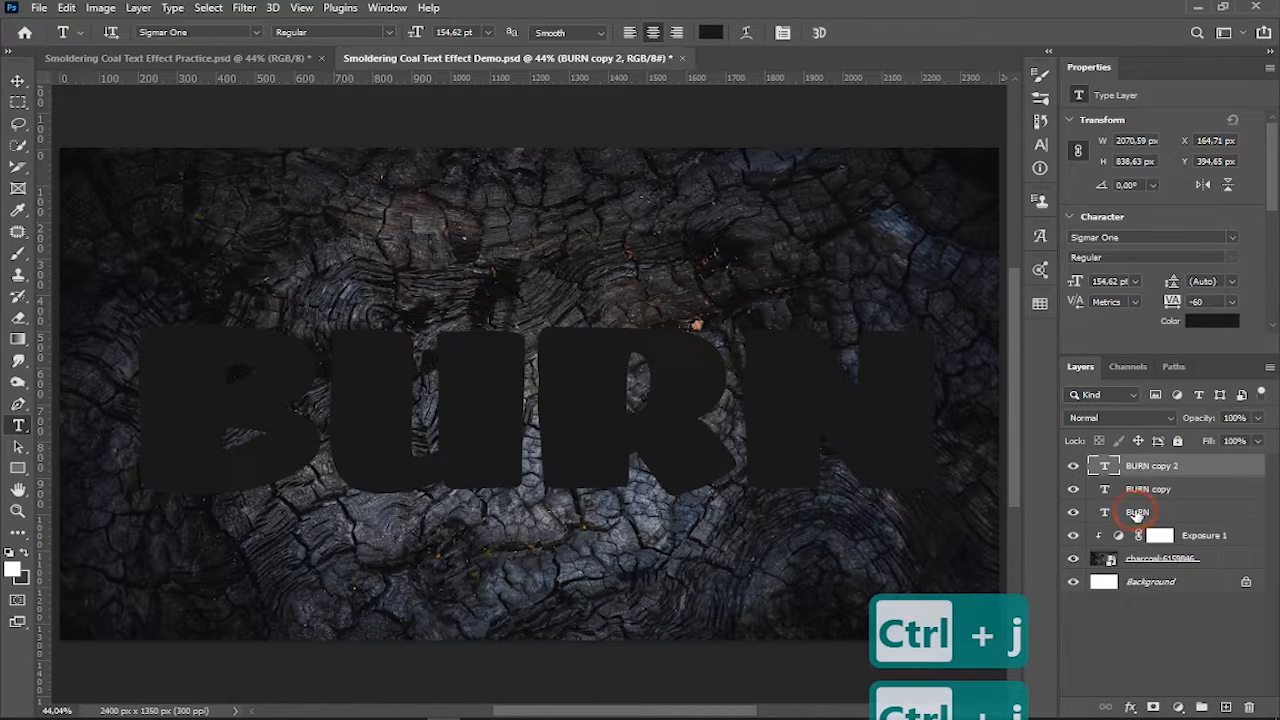
# Rename the three text layers, from lowest to highest, "Debossed Text BG", "Dark Text" and "Smoldering Text".
pyautogui.doubleClick(1138, 511)
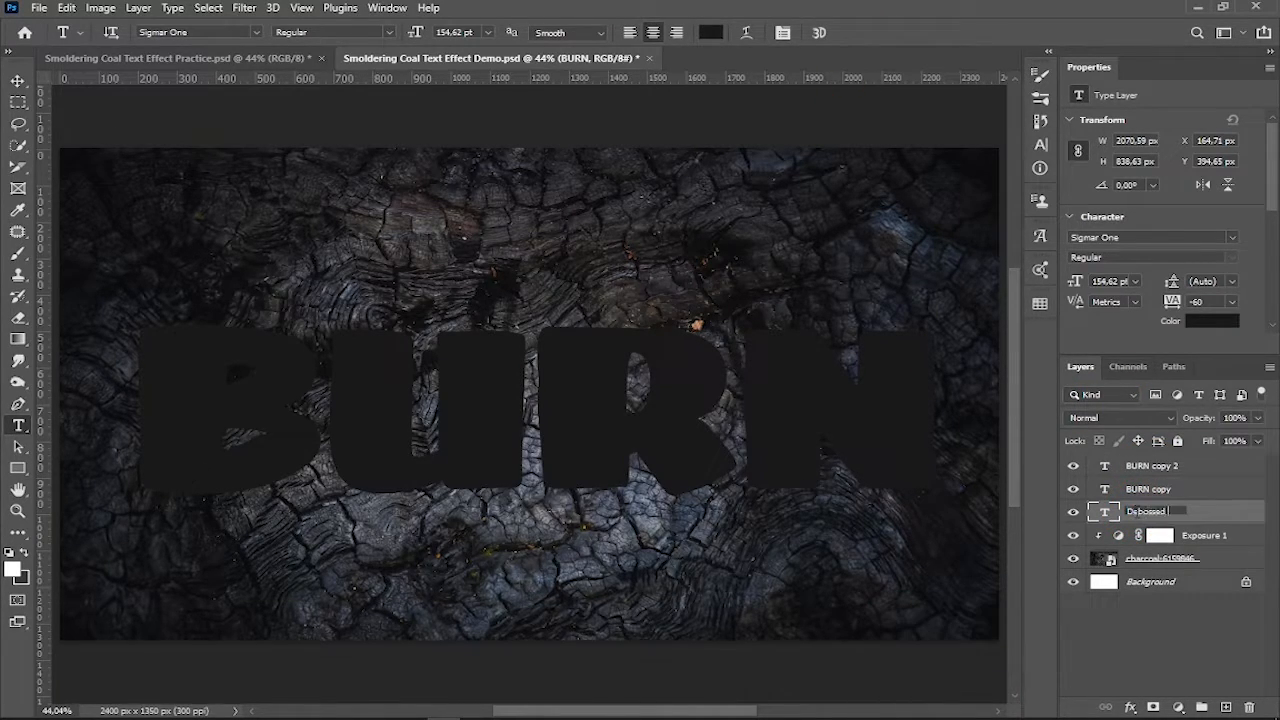
pyautogui.press('Return')
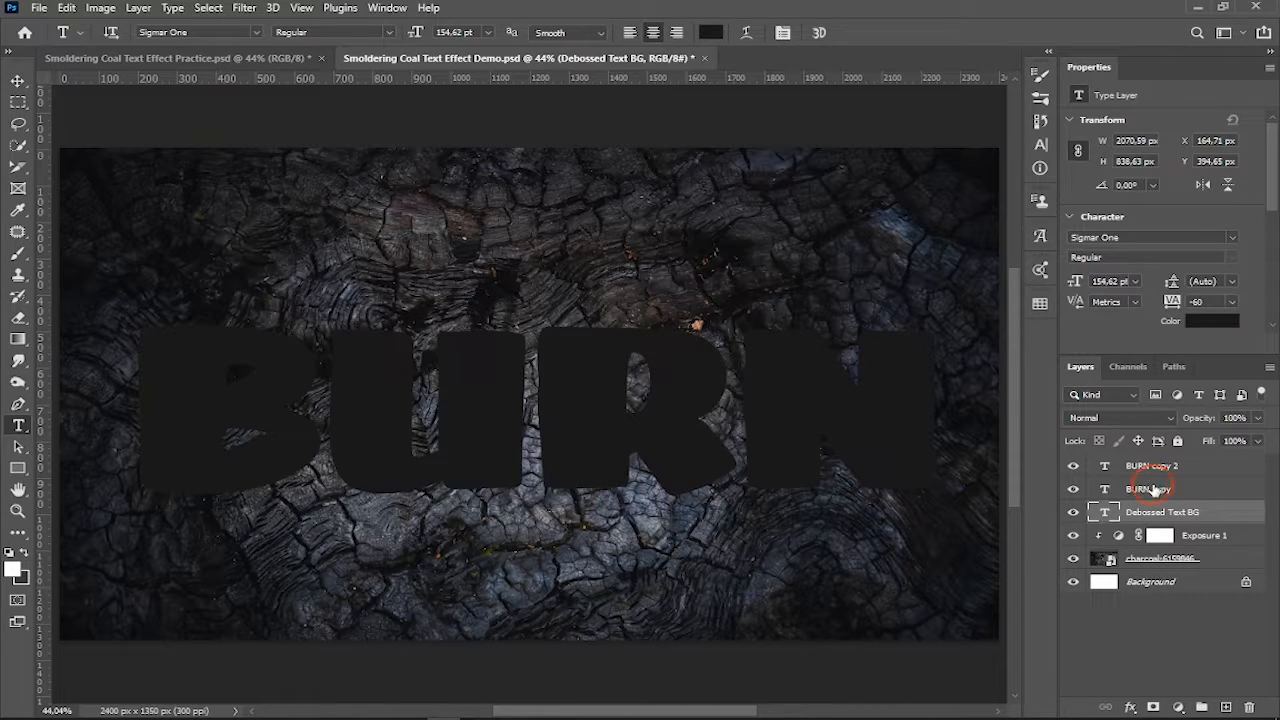
pyautogui.doubleClick(1153, 488)
pyautogui.press('Return')
pyautogui.doubleClick(1157, 467)
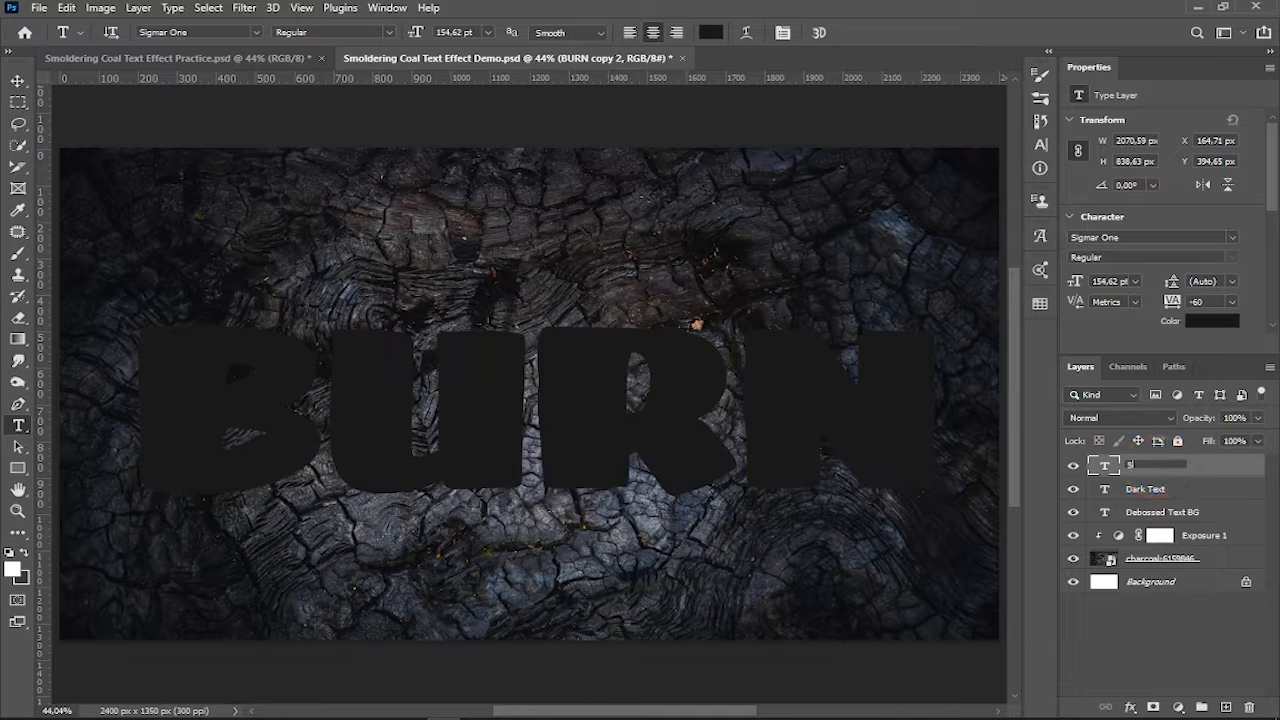
pyautogui.write('Smoldering Text')
pyautogui.press('Return')
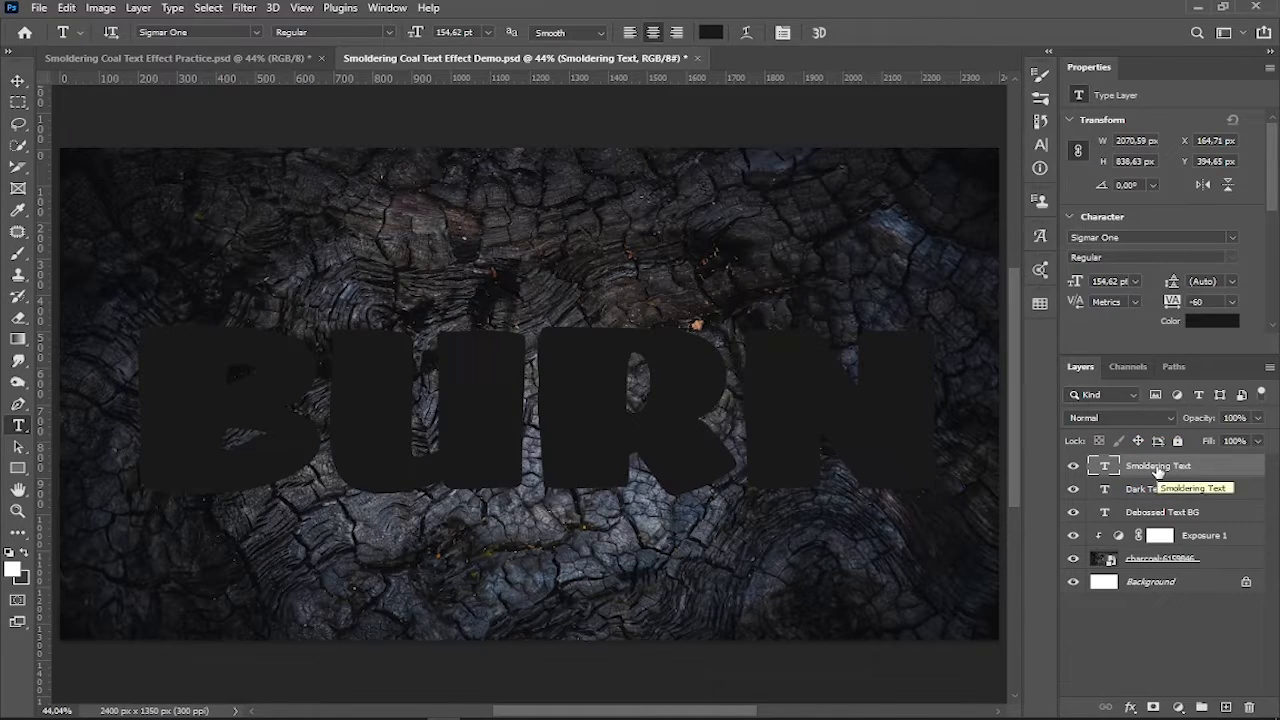
# Select all three text layers and align them to the horizontal and vertical centre of the canvas.
pyautogui.keyDown('ctrl'); pyautogui.click(1180, 492); pyautogui.keyUp('ctrl')
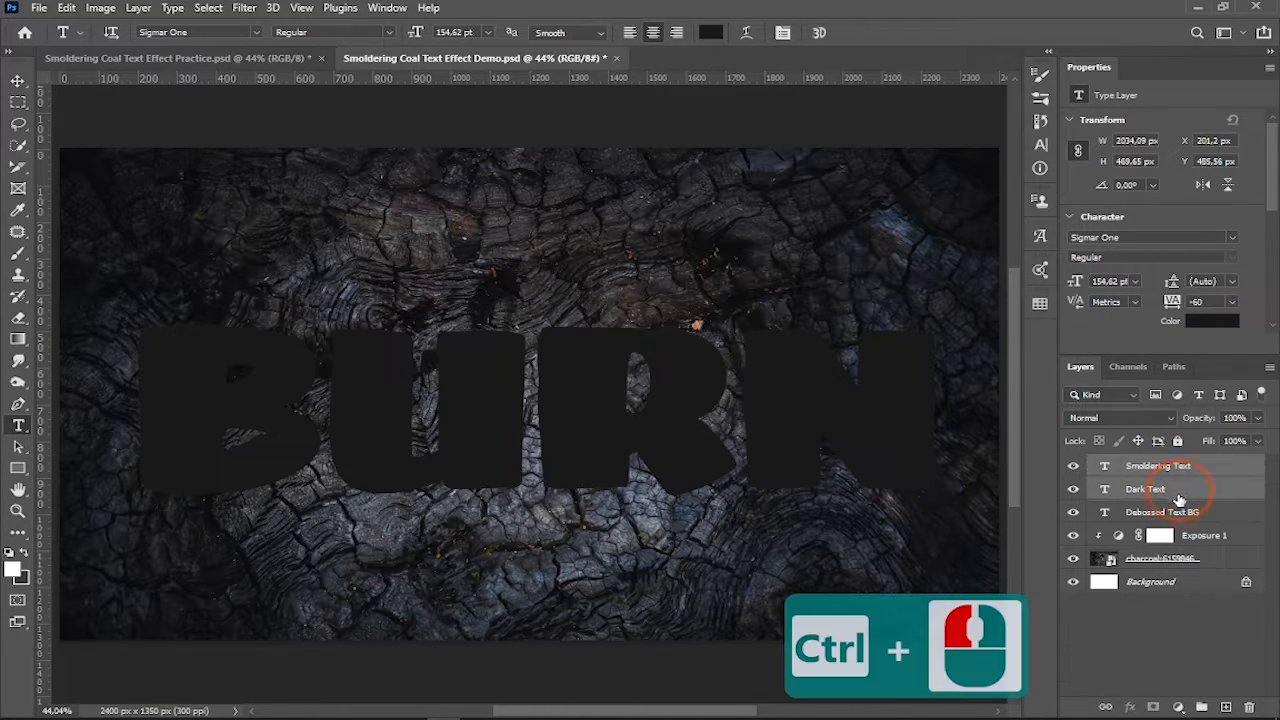
pyautogui.keyDown('ctrl'); pyautogui.click(1179, 512); pyautogui.keyUp('ctrl')
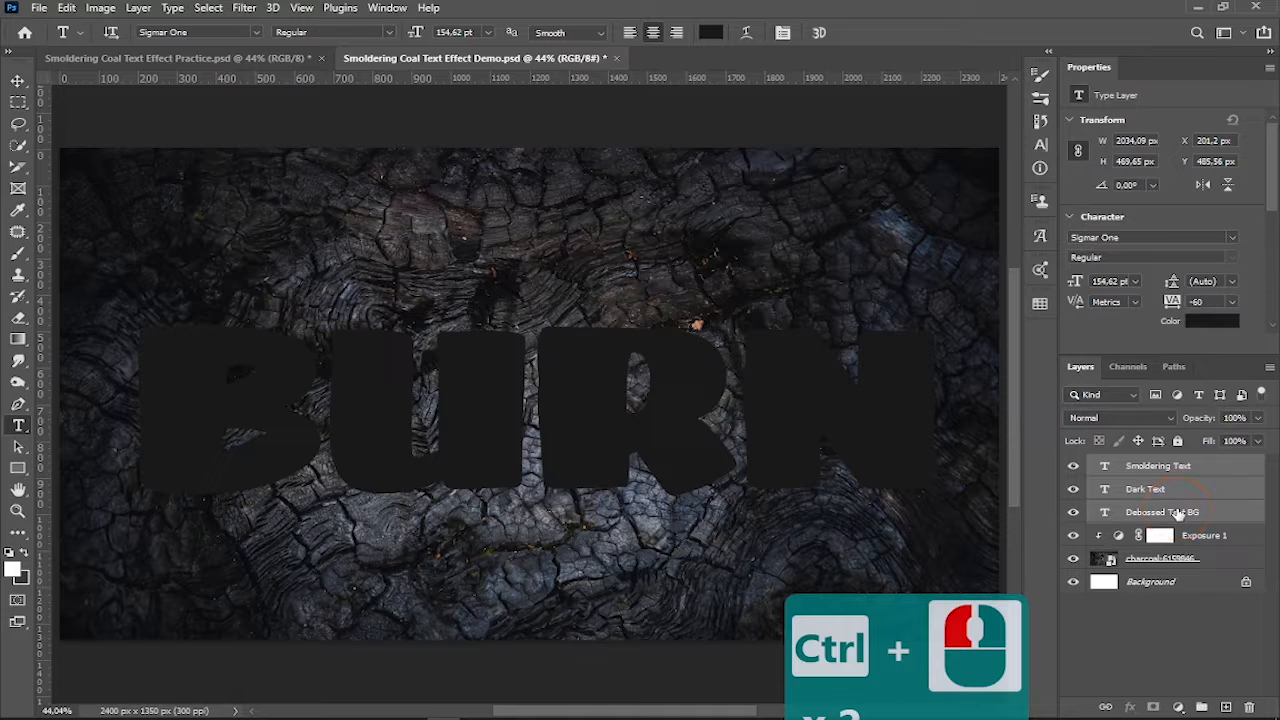
pyautogui.click(17, 80)
pyautogui.hotkey('ctrl', 'a')
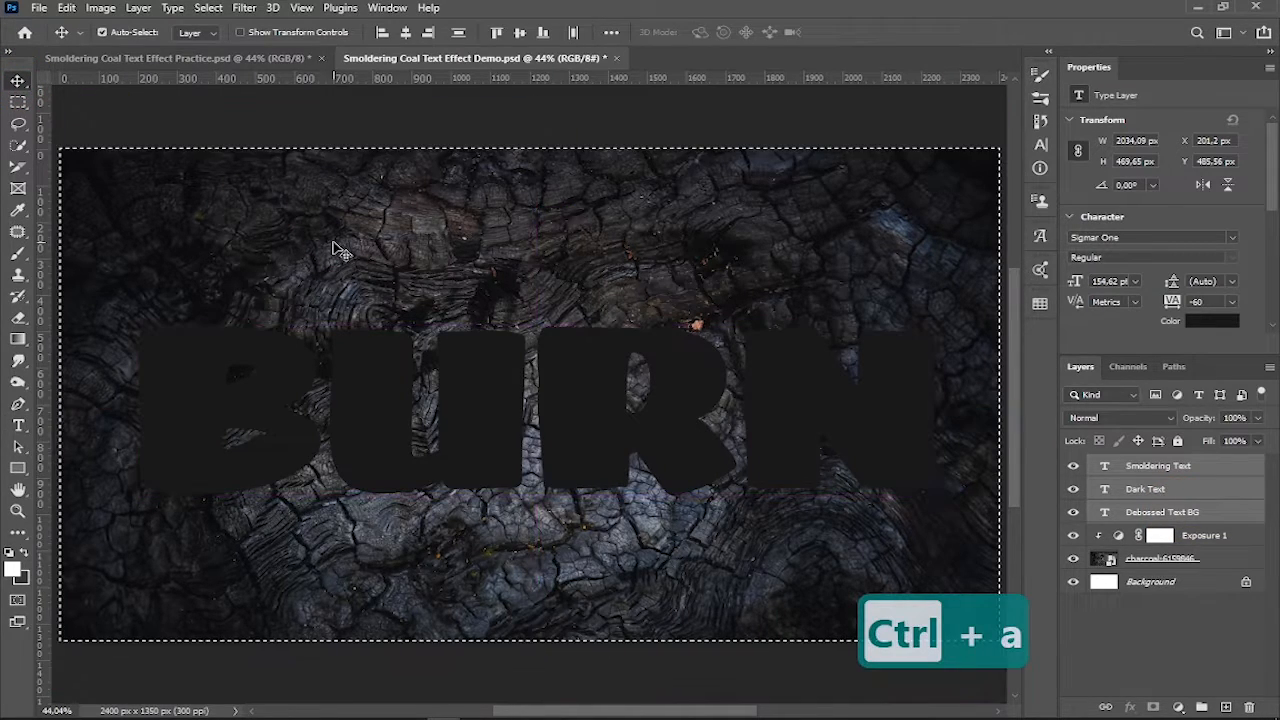
pyautogui.click(405, 32)
pyautogui.click(520, 32)
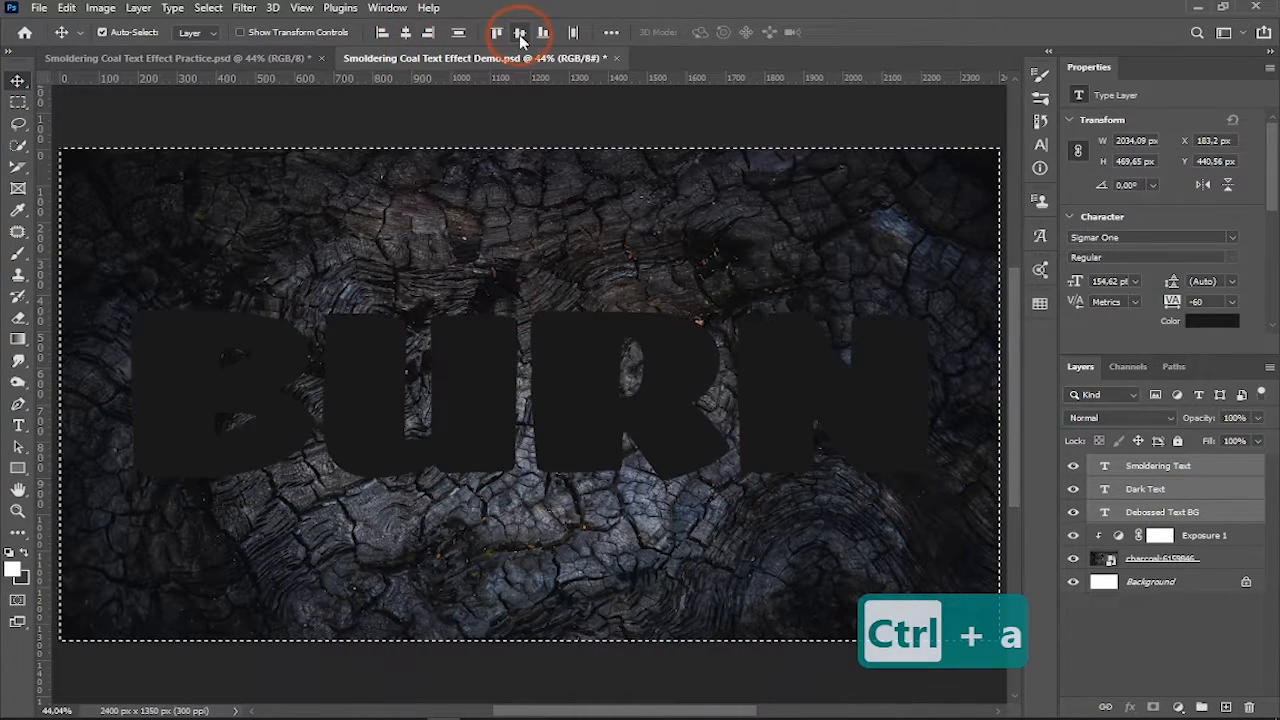
# Clear the canvas selection, hide the Smoldering Text and Debossed Text BG layers, and make Dark Text the active layer.
pyautogui.hotkey('ctrl', 'd')
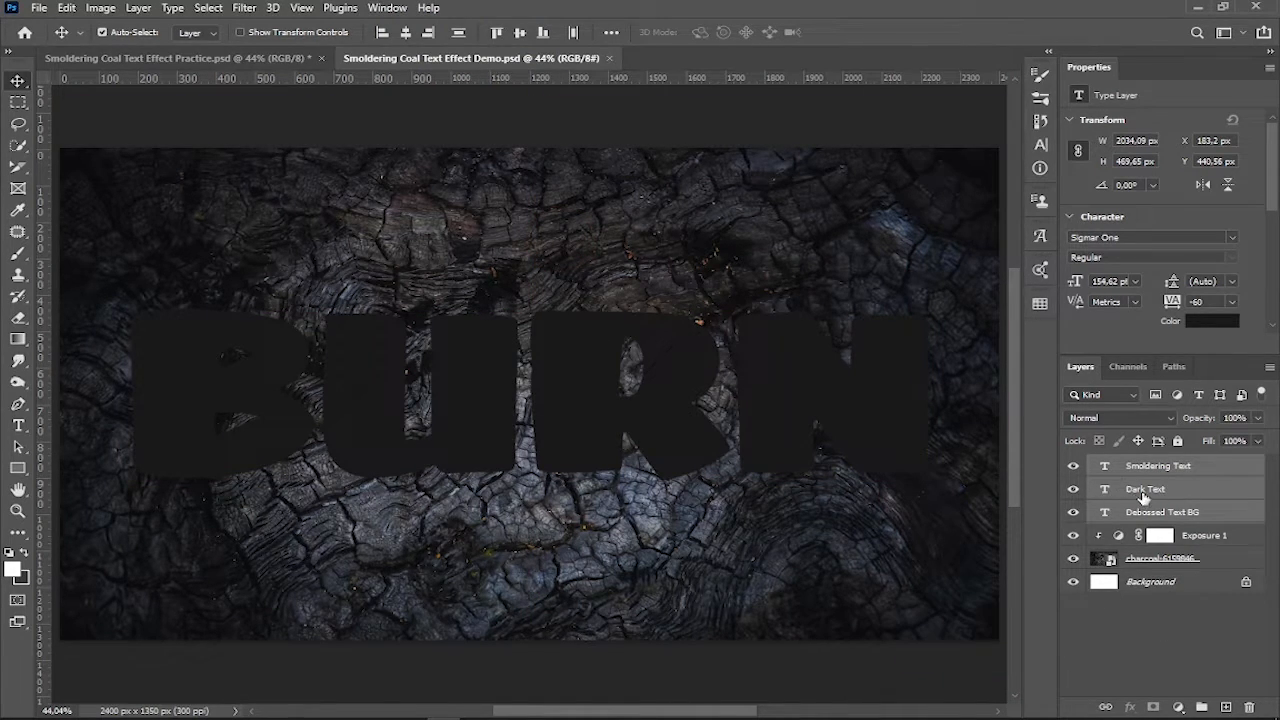
pyautogui.click(1073, 467)
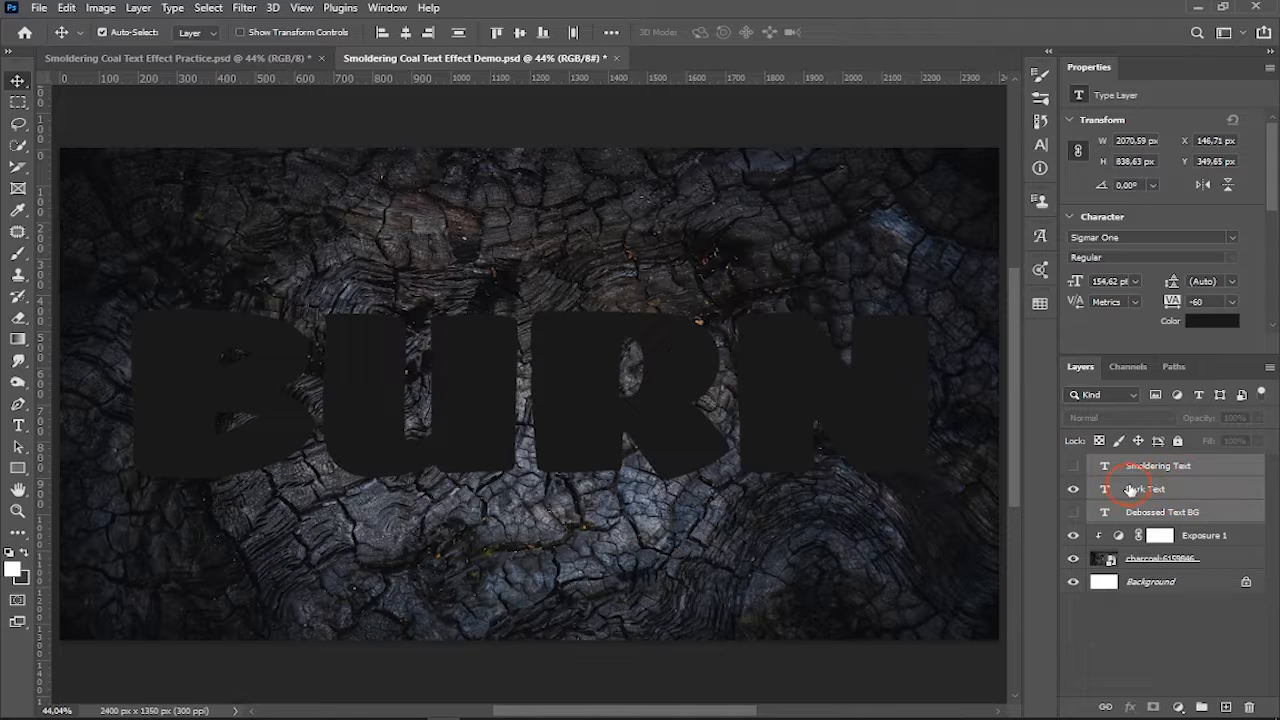
pyautogui.click(1132, 489)
# Add a Bevel & Emboss to Dark Text with Inner Bevel style, Chisel Hard technique, 10 px size and 1 px soften.
pyautogui.click(1130, 708)
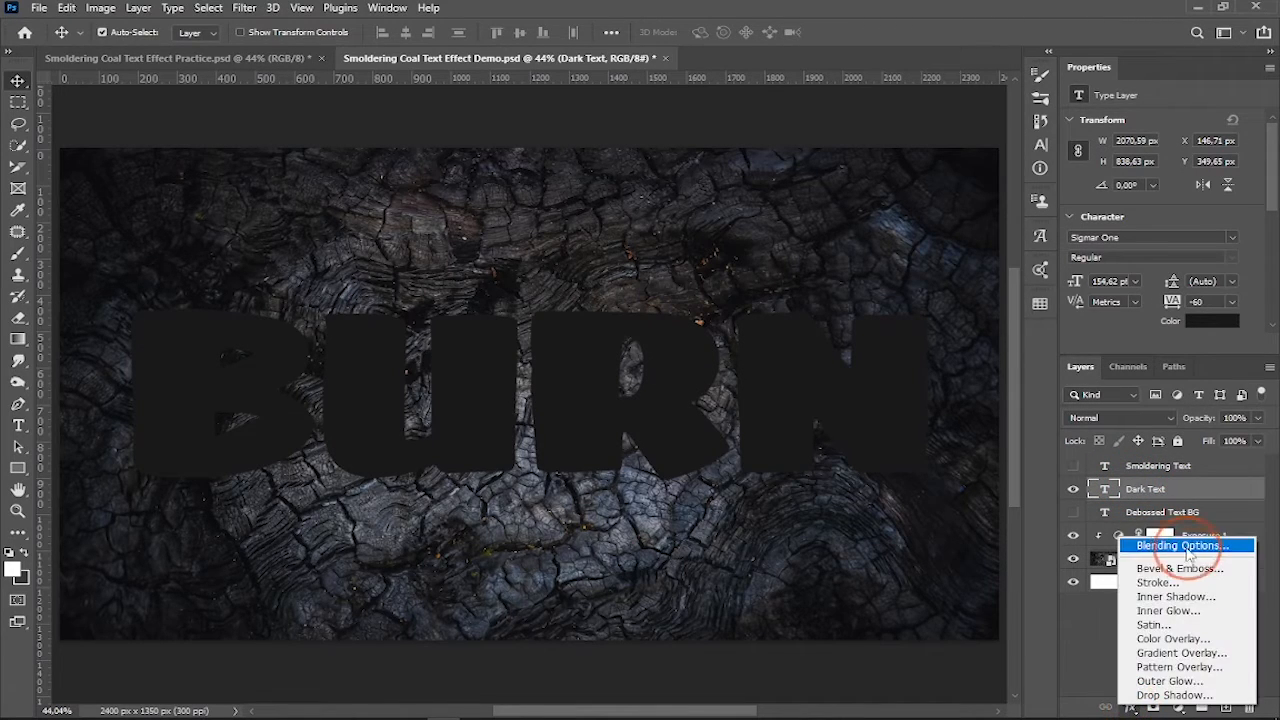
pyautogui.click(1178, 645)
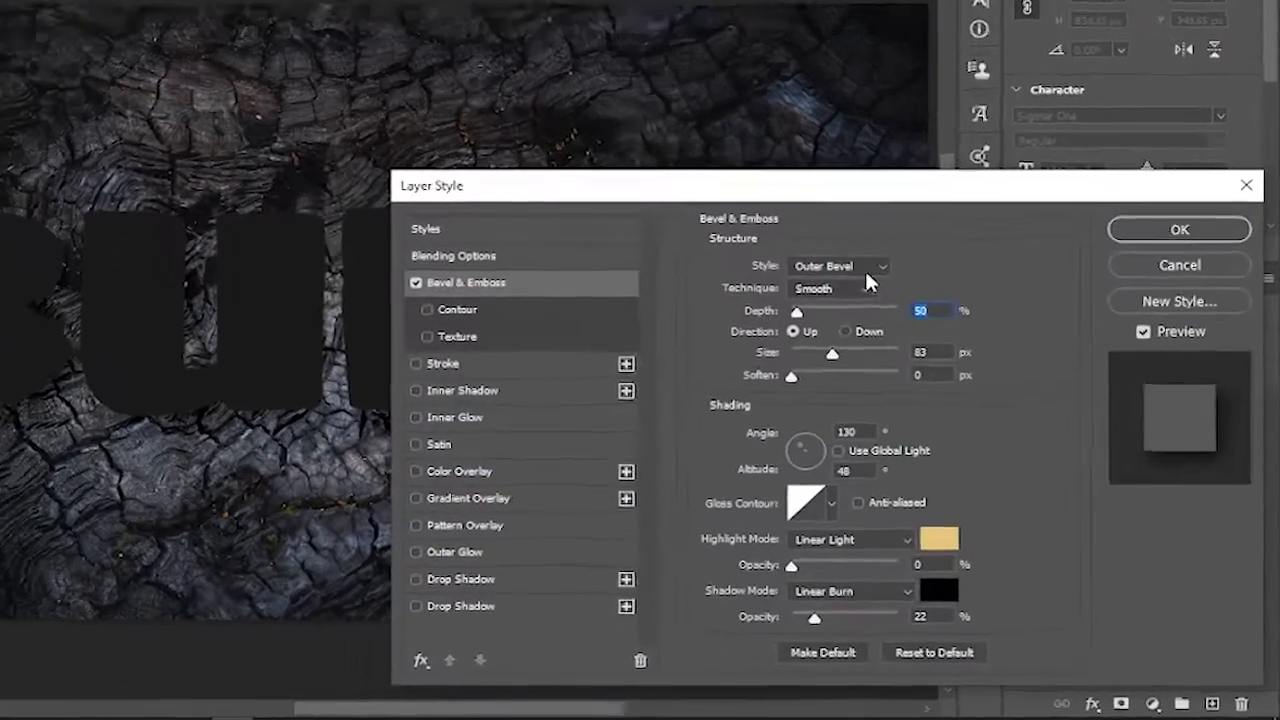
pyautogui.click(850, 266)
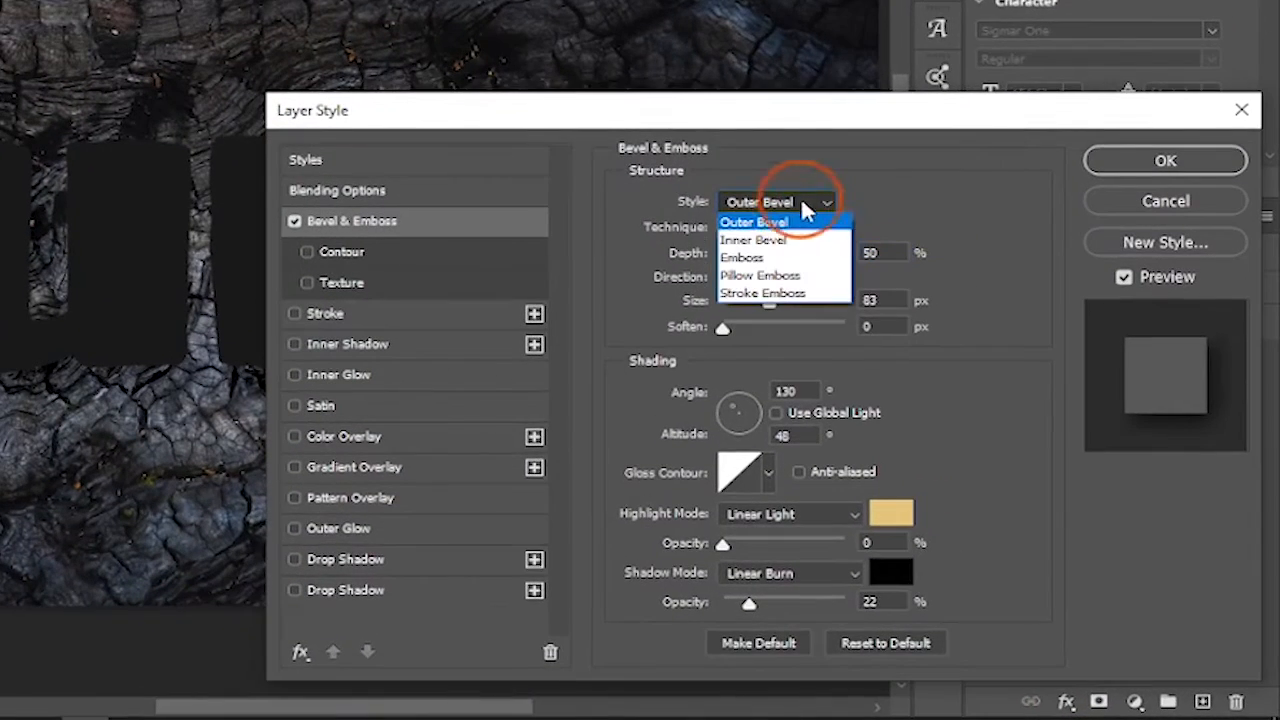
pyautogui.click(830, 291)
pyautogui.click(839, 287)
pyautogui.click(822, 317)
pyautogui.moveTo(896, 250); pyautogui.dragTo(852, 254)
pyautogui.click(748, 282)
pyautogui.write('10')
pyautogui.moveTo(888, 299); pyautogui.dragTo(862, 327)
pyautogui.write('1')
# Set the bevel's shading angle to 90°, altitude to 30° and gloss contour to Ring.
pyautogui.moveTo(812, 390); pyautogui.dragTo(768, 384)
pyautogui.write('90')
pyautogui.press('Tab')
pyautogui.write('30')
pyautogui.click(767, 472)
pyautogui.click(655, 565)
pyautogui.click(1003, 503)
# Use e4c57b as the bevel's highlight colour and set the highlight opacity to 50%.
pyautogui.click(888, 514)
pyautogui.click(1029, 383)
pyautogui.click(1168, 5)
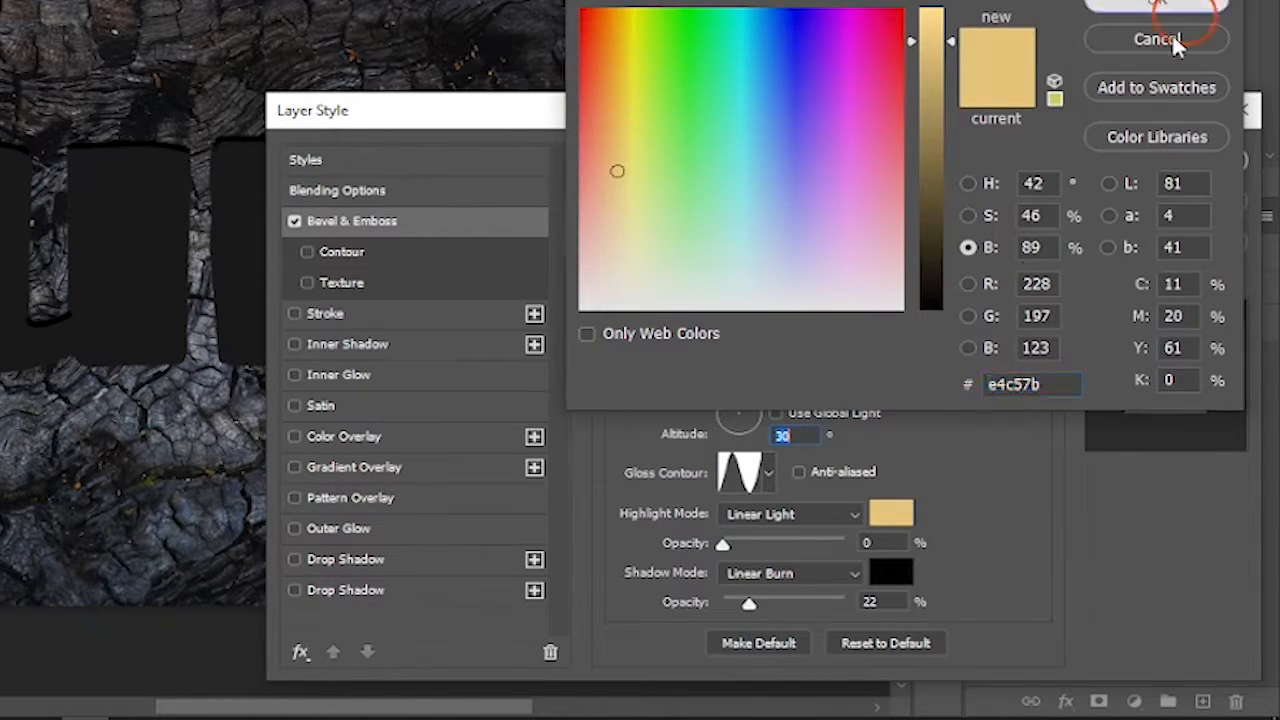
pyautogui.moveTo(888, 543); pyautogui.dragTo(850, 544)
pyautogui.write('50')
# Set the bevel's shadow mode to Normal with colour aa3100 and 50% opacity.
pyautogui.click(784, 573)
pyautogui.click(742, 147)
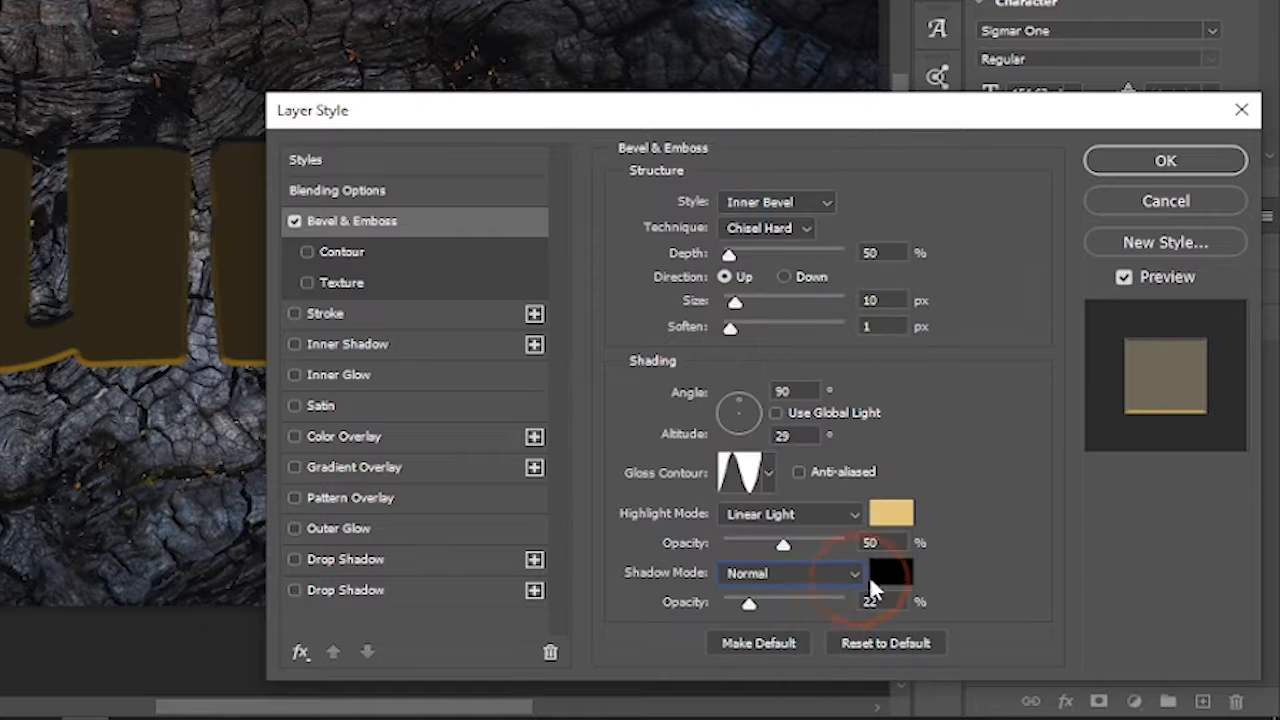
pyautogui.click(901, 572)
pyautogui.click(1029, 383)
pyautogui.write('aa3100')
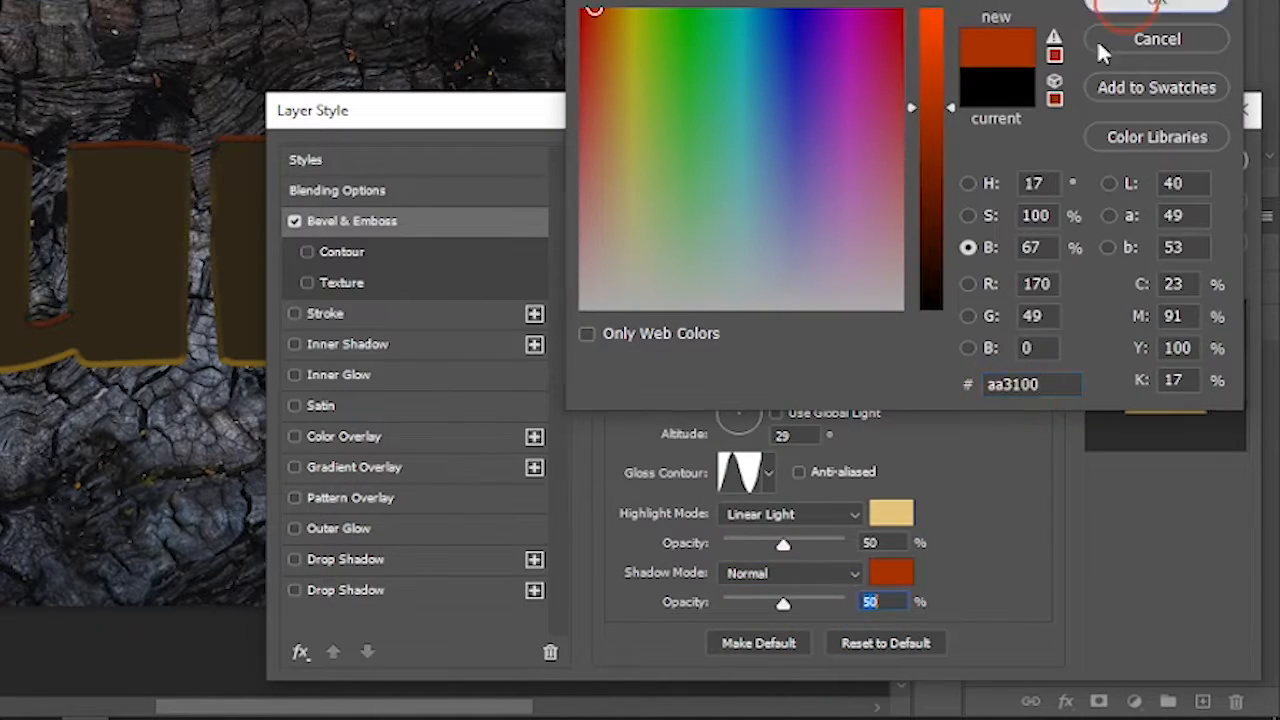
pyautogui.press('Return')
# Enable the bevel's Contour on Dark Text, choose the Ring shape and adjust its range.
pyautogui.click(369, 252)
pyautogui.click(729, 210)
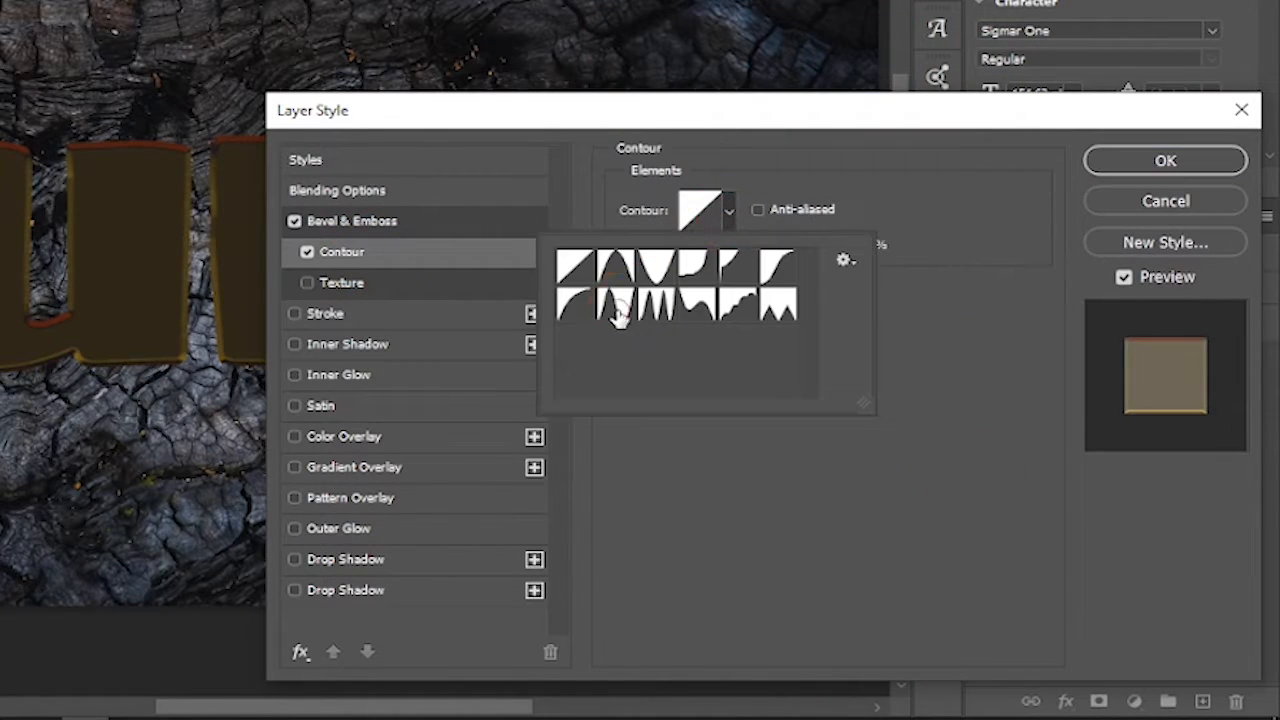
pyautogui.doubleClick(620, 309)
pyautogui.moveTo(743, 248); pyautogui.dragTo(789, 248)
# Enable the bevel's Texture with the charcoal pattern, lower its depth slightly and toggle Invert.
pyautogui.click(341, 283)
pyautogui.moveTo(690, 122); pyautogui.dragTo(668, 2)
pyautogui.click(746, 120)
pyautogui.click(572, 318)
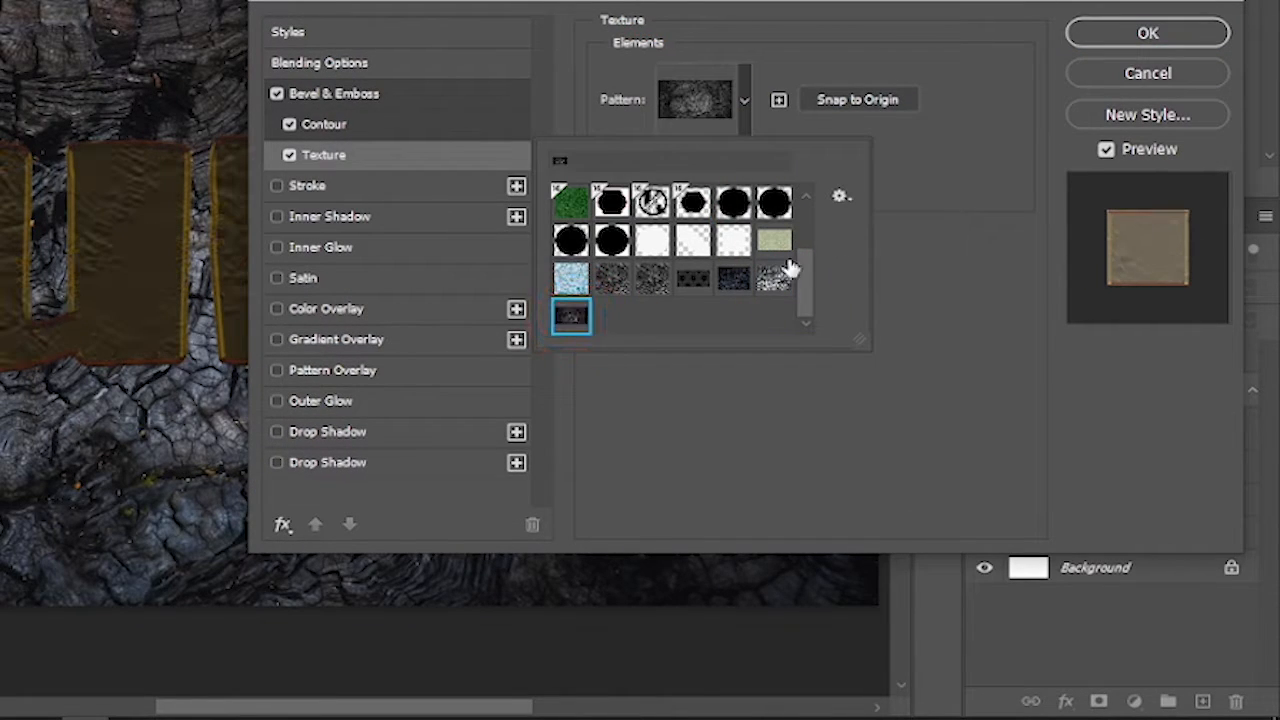
pyautogui.click(808, 237)
pyautogui.moveTo(755, 177)
pyautogui.mouseDown()
pyautogui.moveTo(708, 177)
pyautogui.moveTo(745, 177)
pyautogui.mouseUp()
pyautogui.click(660, 194)
# Add a Pattern Overlay to Dark Text using the charcoal pattern in Screen mode at 100% opacity, and apply the layer style.
pyautogui.click(285, 370)
pyautogui.click(777, 153)
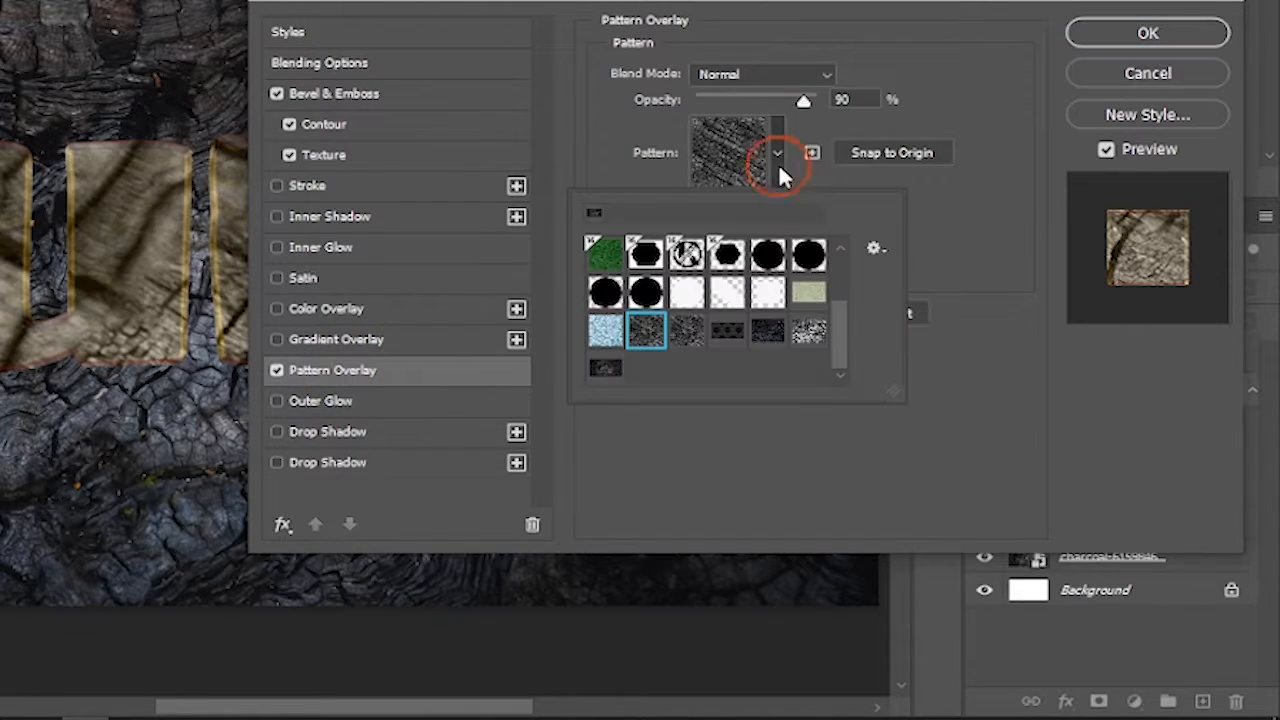
pyautogui.doubleClick(605, 367)
pyautogui.click(772, 72)
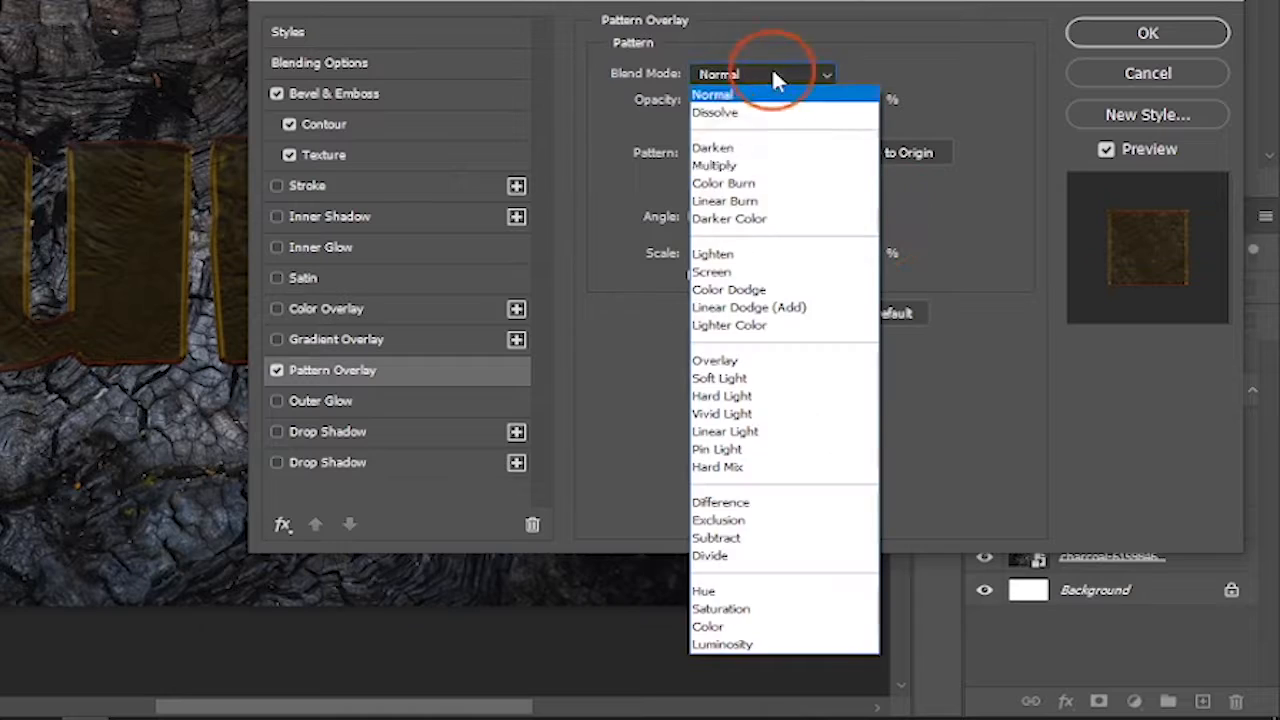
pyautogui.click(752, 281)
pyautogui.click(921, 155)
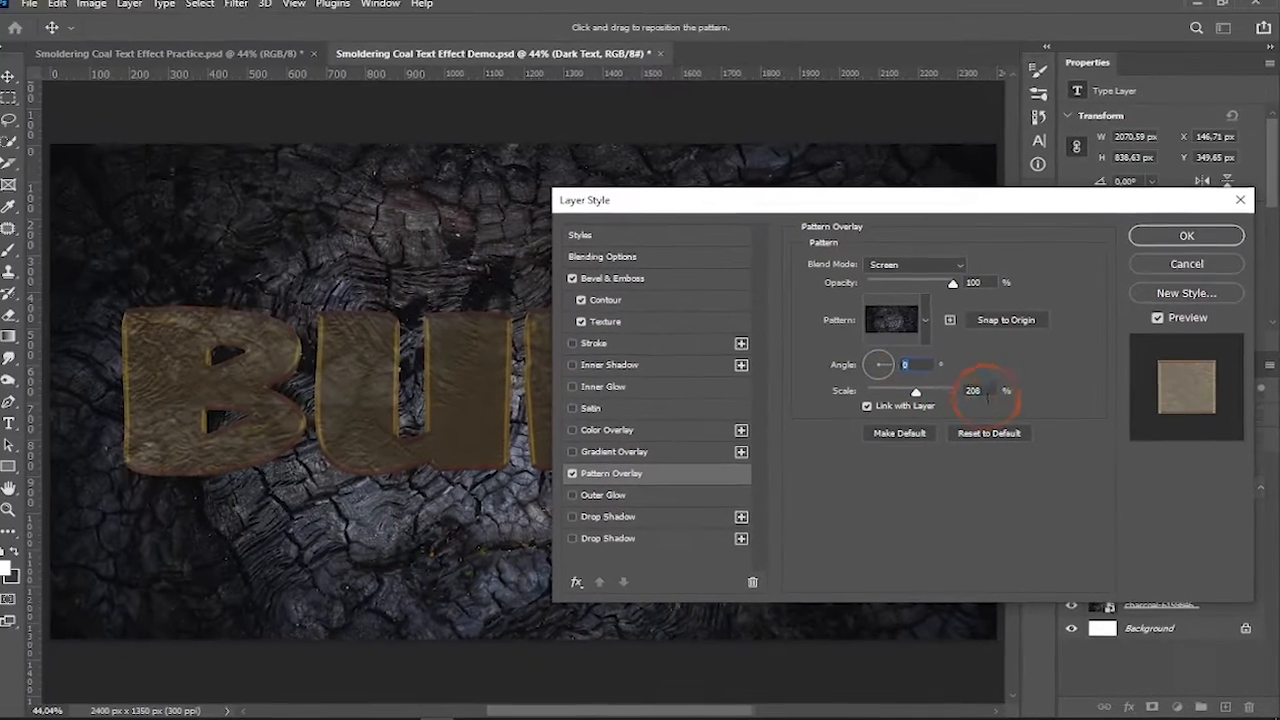
pyautogui.click(1187, 239)
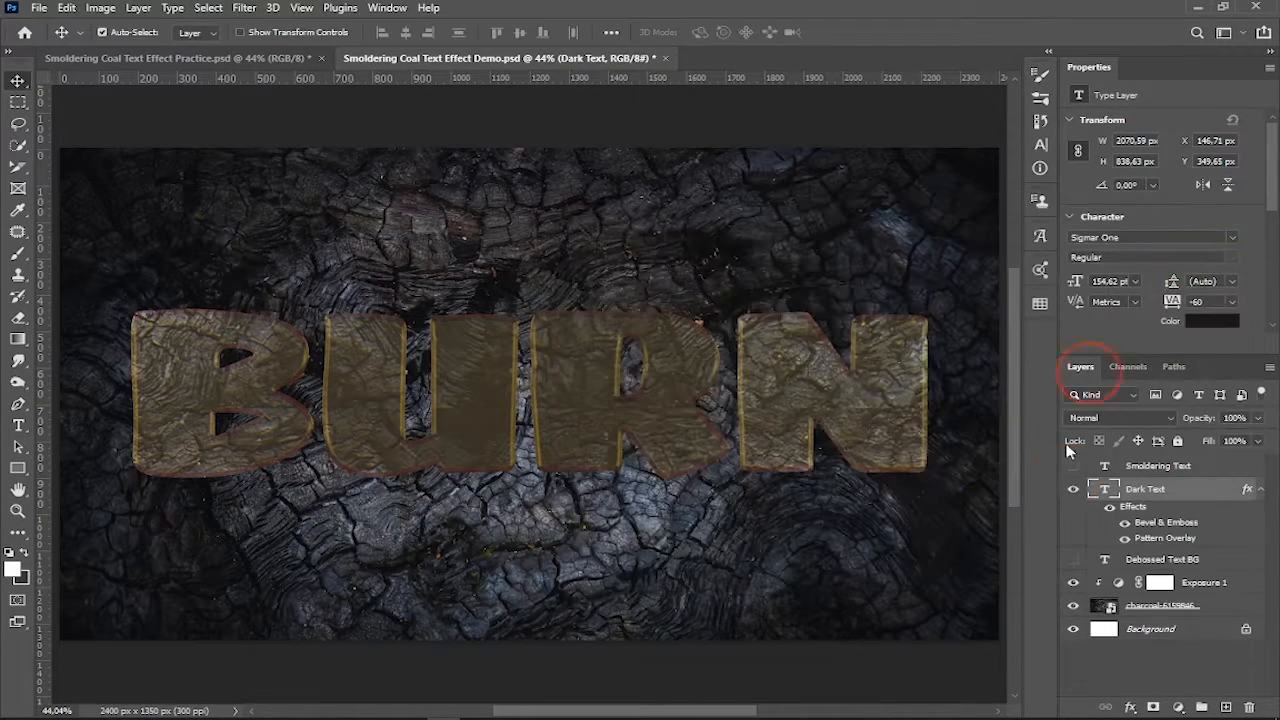
# Collapse the Dark Text effects list and make the Smoldering Text layer active and visible.
pyautogui.click(1261, 490)
pyautogui.click(1127, 468)
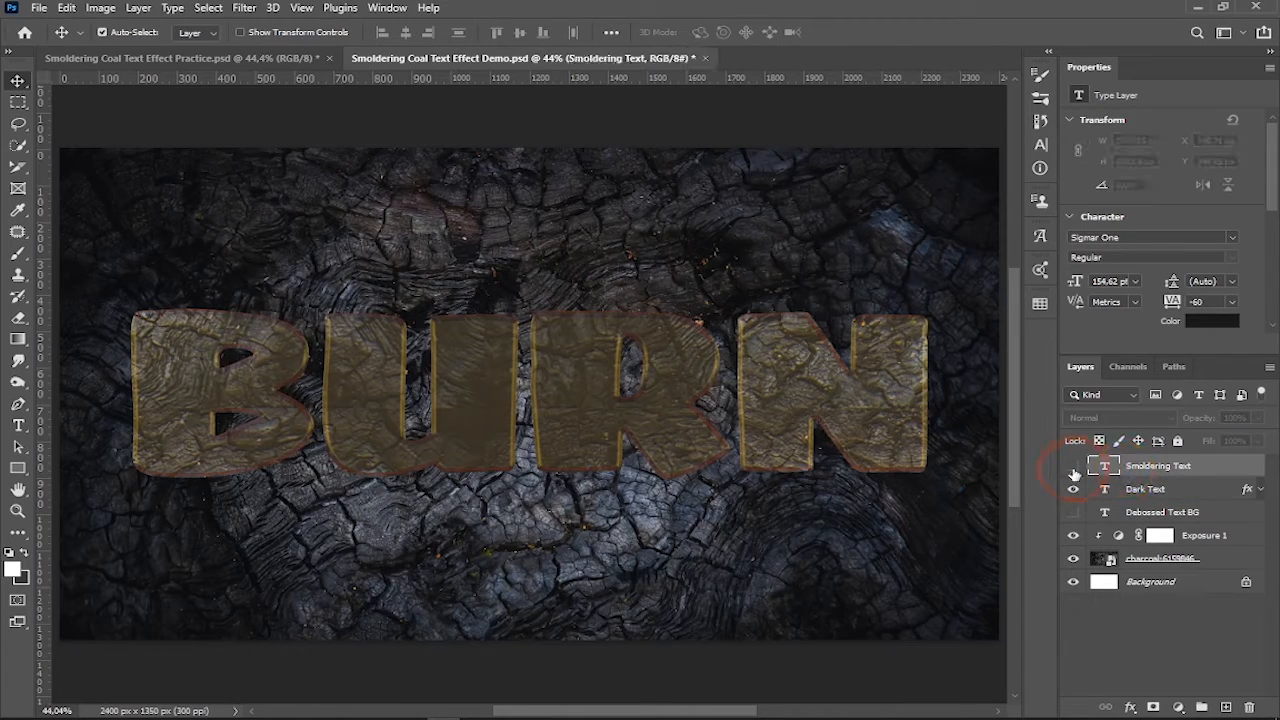
pyautogui.click(1073, 467)
# Add a Bevel & Emboss to Smoldering Text with Inner Bevel style, Chisel Hard technique, 20% depth and 10 px size.
pyautogui.click(1133, 707)
pyautogui.click(1165, 568)
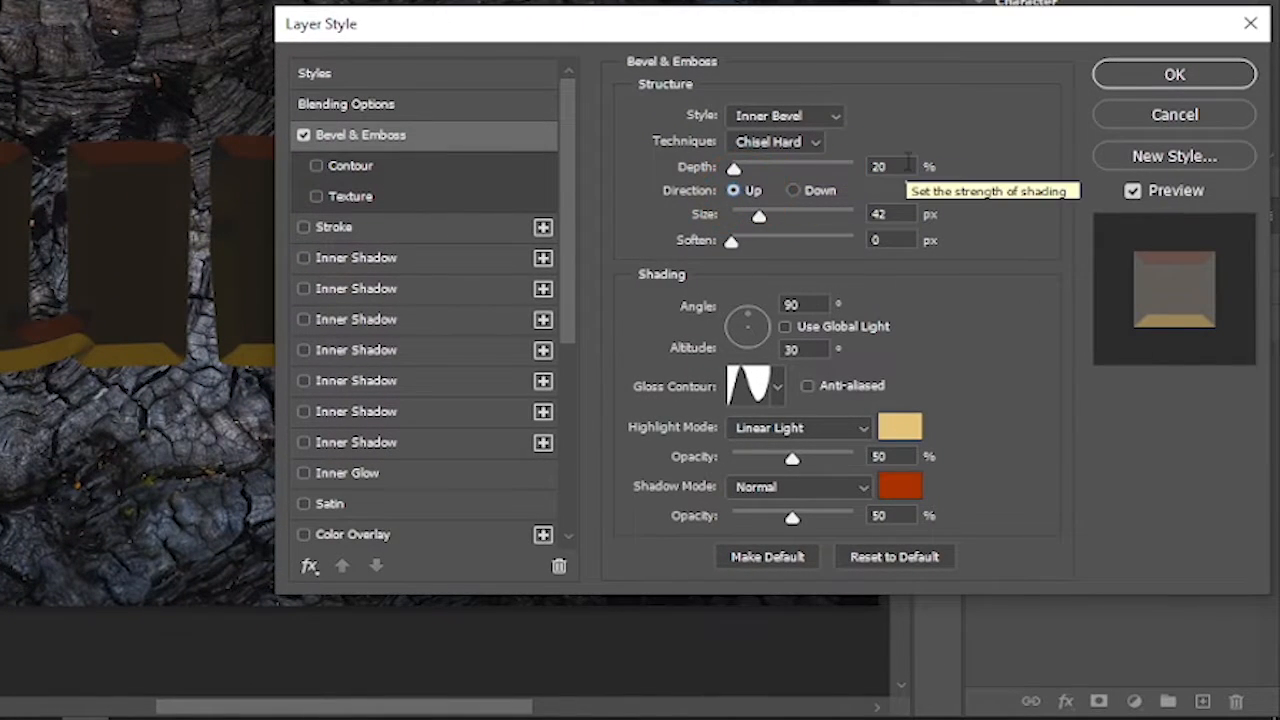
pyautogui.doubleClick(885, 214)
pyautogui.write('10')
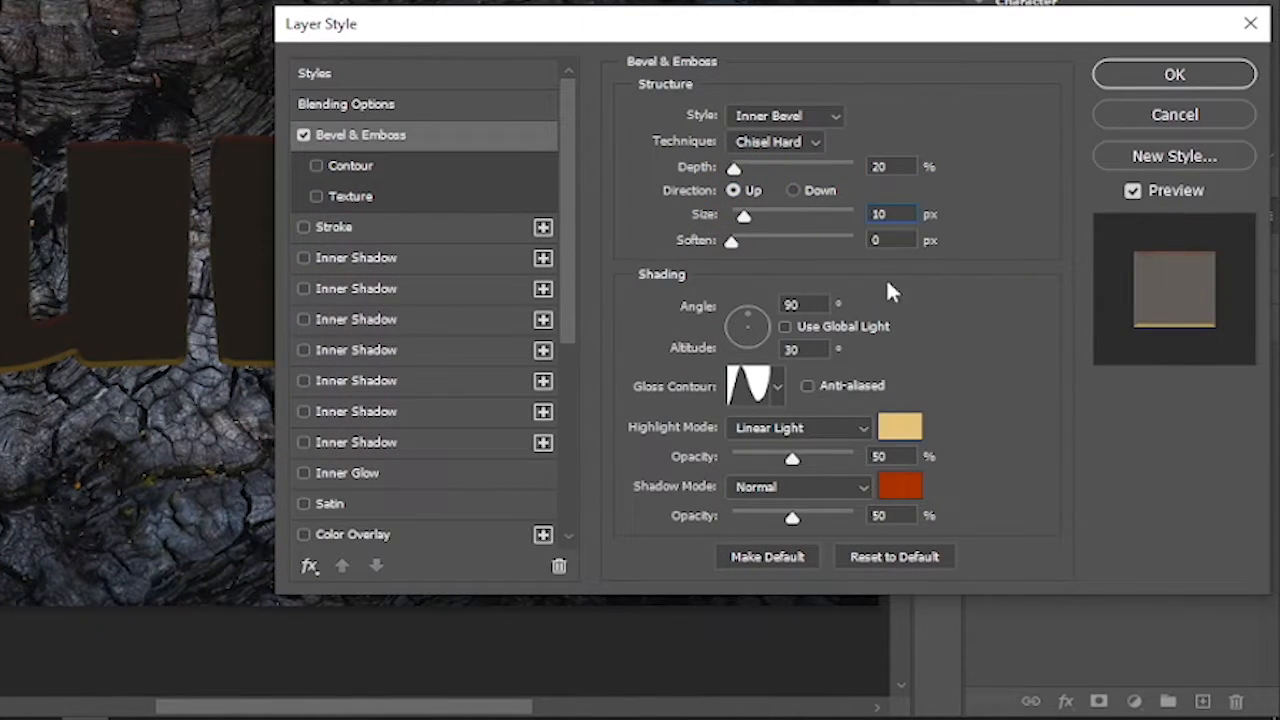
# Use the Ring gloss contour with highlight colour e4c57b and the dark red shadow colour for the Smoldering Text bevel.
pyautogui.click(777, 386)
pyautogui.click(929, 384)
pyautogui.click(900, 427)
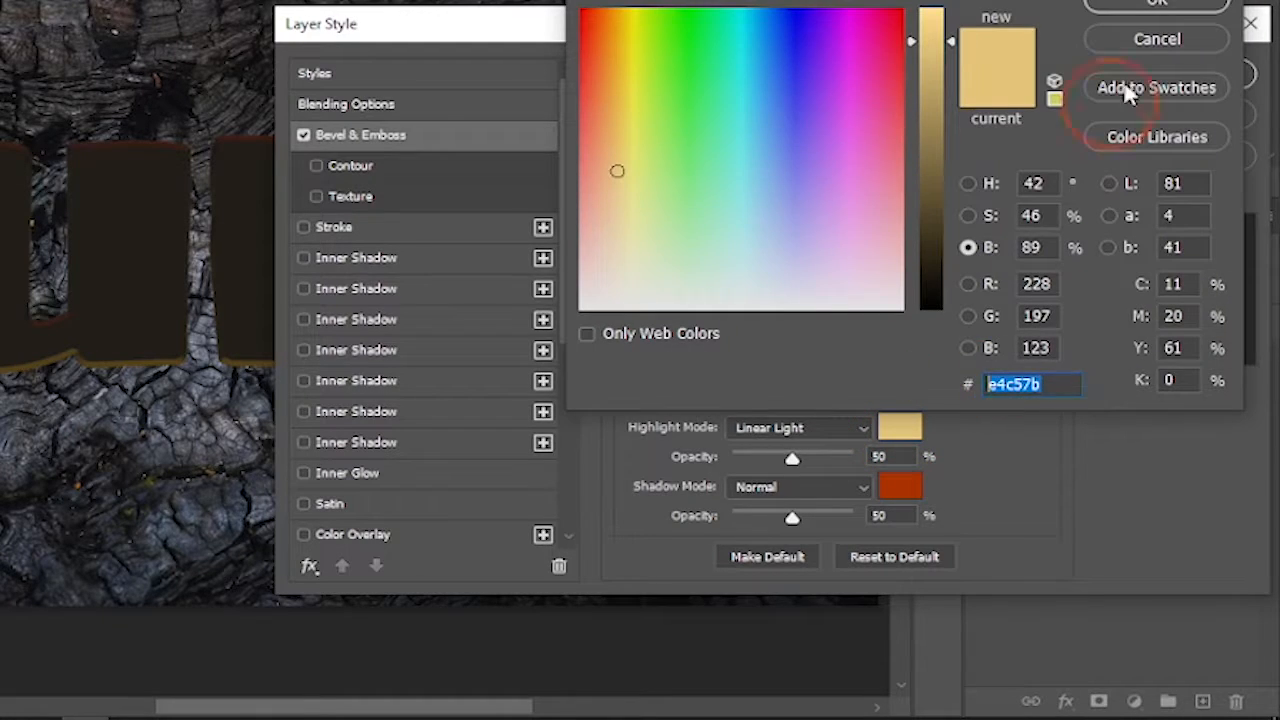
pyautogui.click(1157, 6)
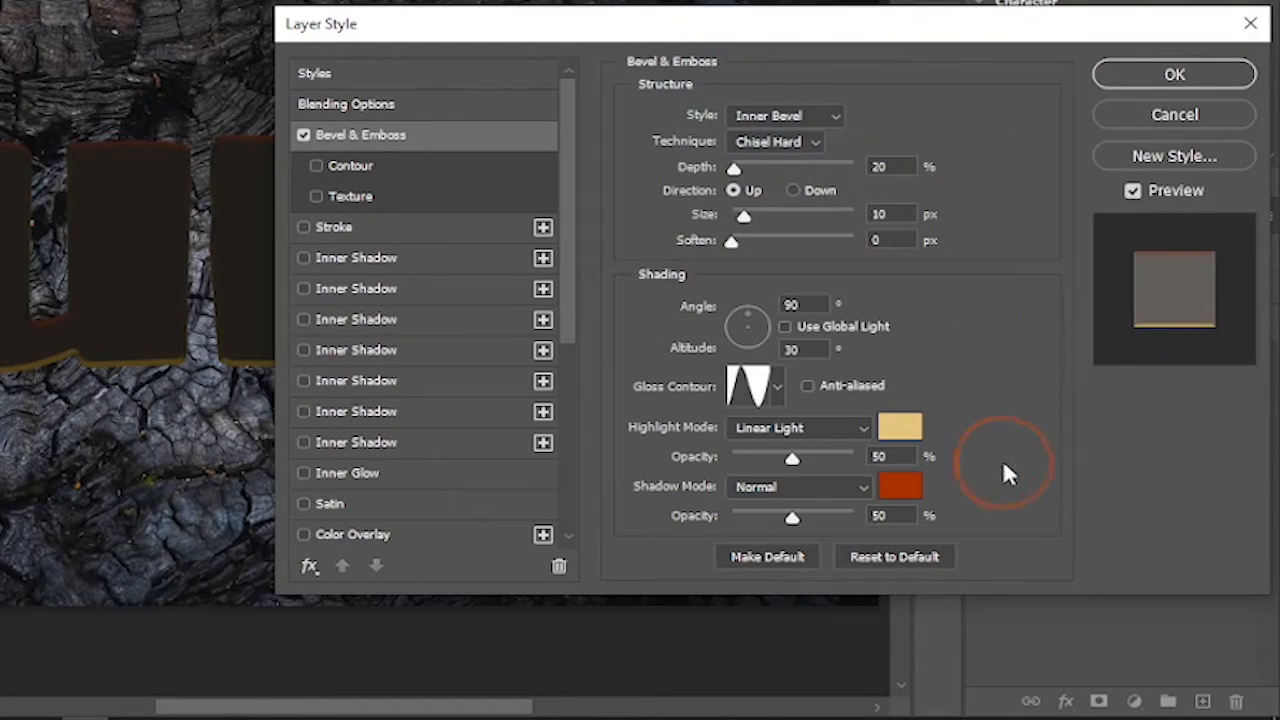
pyautogui.click(900, 488)
pyautogui.press('Return')
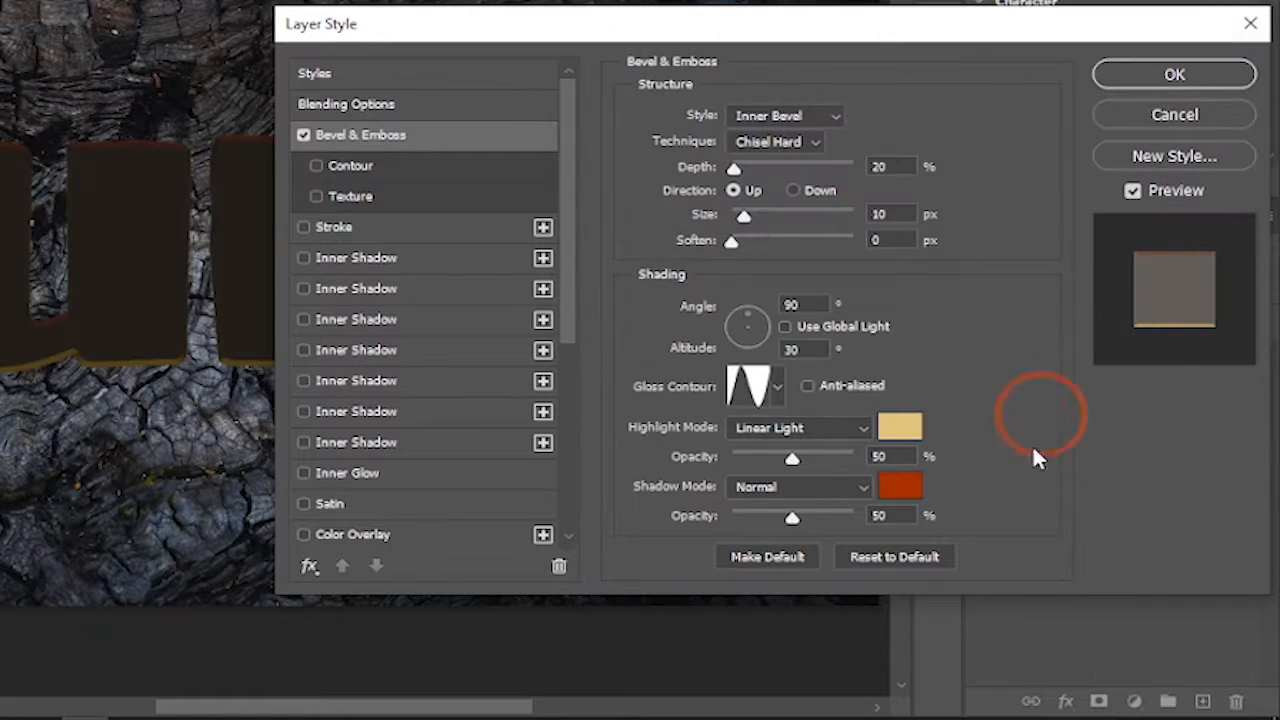
# Enable the Contour on the Smoldering Text bevel with the Ring shape and an 88% range.
pyautogui.click(400, 167)
pyautogui.click(735, 127)
pyautogui.click(624, 224)
pyautogui.click(809, 190)
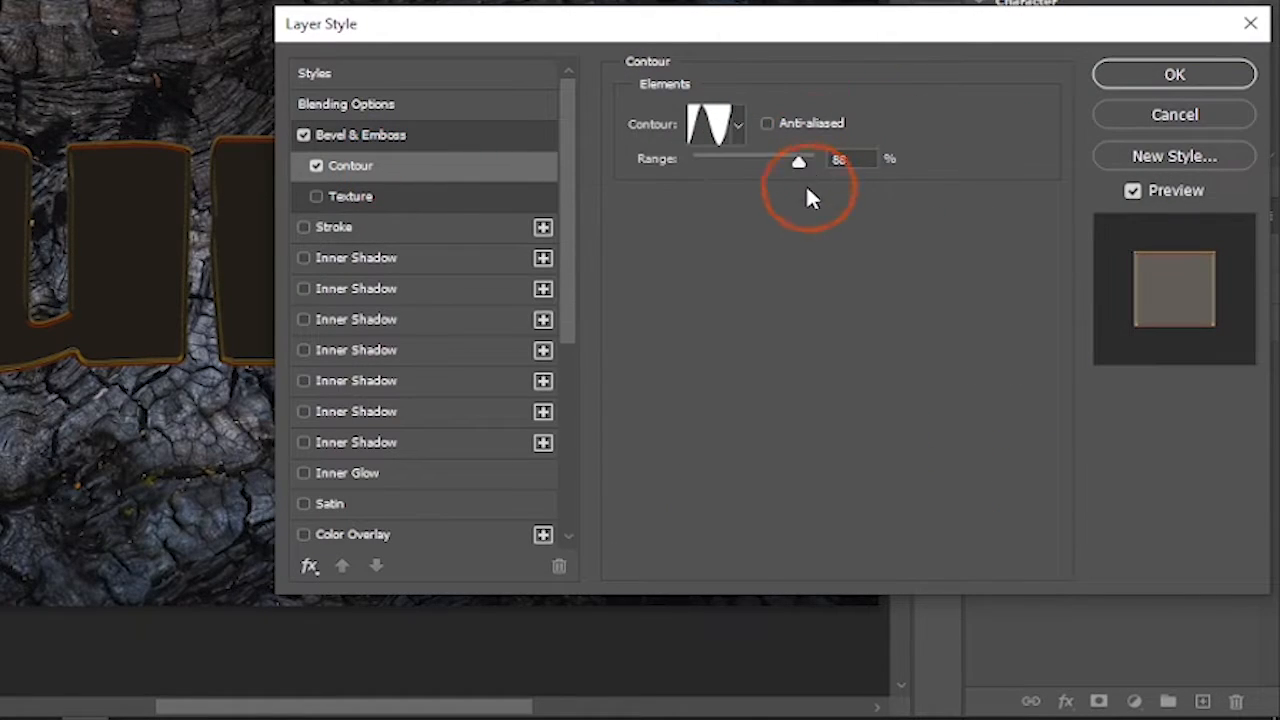
# Enable the Texture on the Smoldering Text bevel with the charcoal pattern at 100% scale and +63% depth.
pyautogui.click(537, 196)
pyautogui.click(722, 140)
pyautogui.click(603, 360)
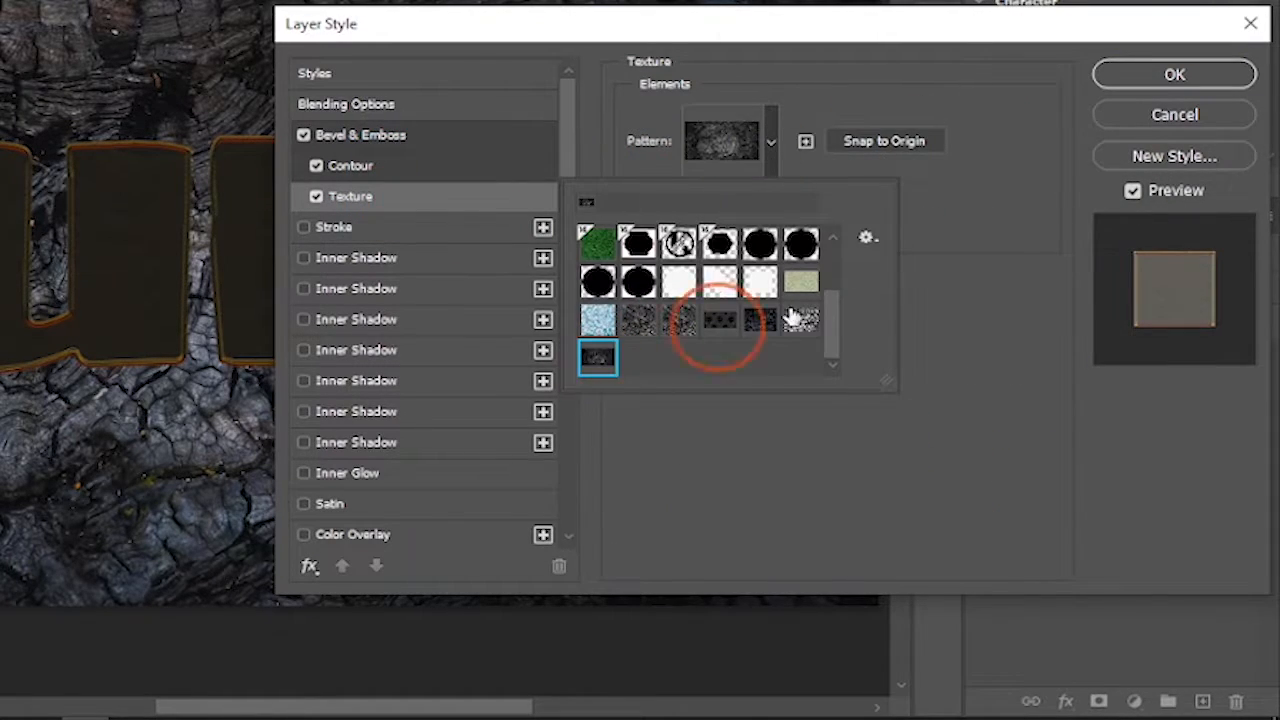
pyautogui.click(885, 252)
pyautogui.doubleClick(832, 192)
pyautogui.write('100')
pyautogui.press('Tab')
pyautogui.click(857, 340)
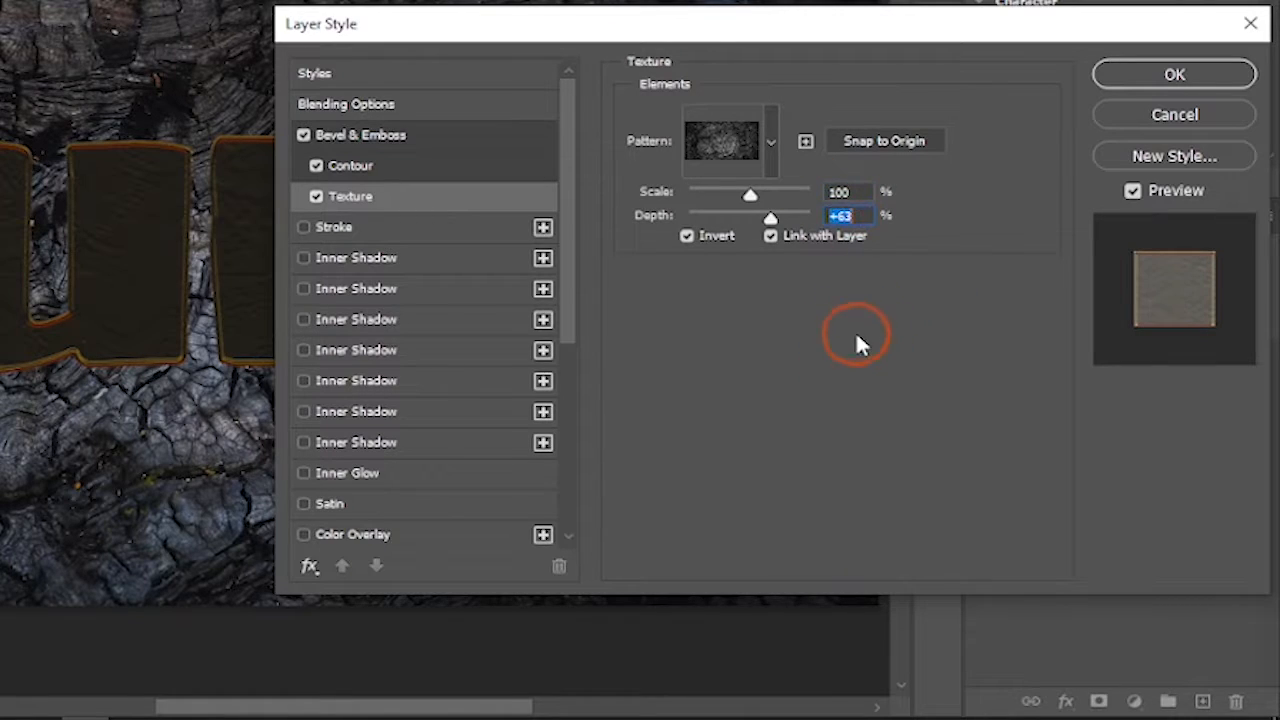
# Add a Pattern Overlay to Smoldering Text with the charcoal pattern in Normal mode at 100% opacity and 100% scale.
pyautogui.click(345, 260)
pyautogui.click(302, 258)
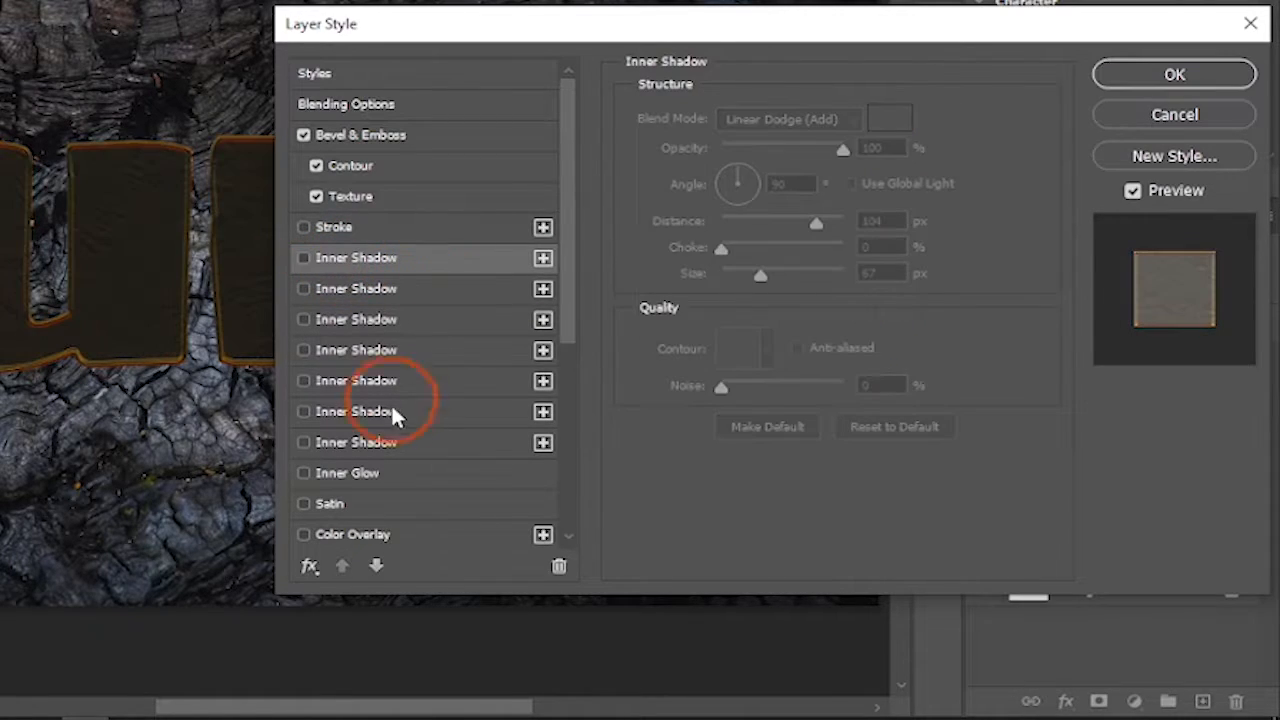
pyautogui.scroll(-3, 391, 410)
pyautogui.click(366, 473)
pyautogui.click(804, 194)
pyautogui.click(623, 409)
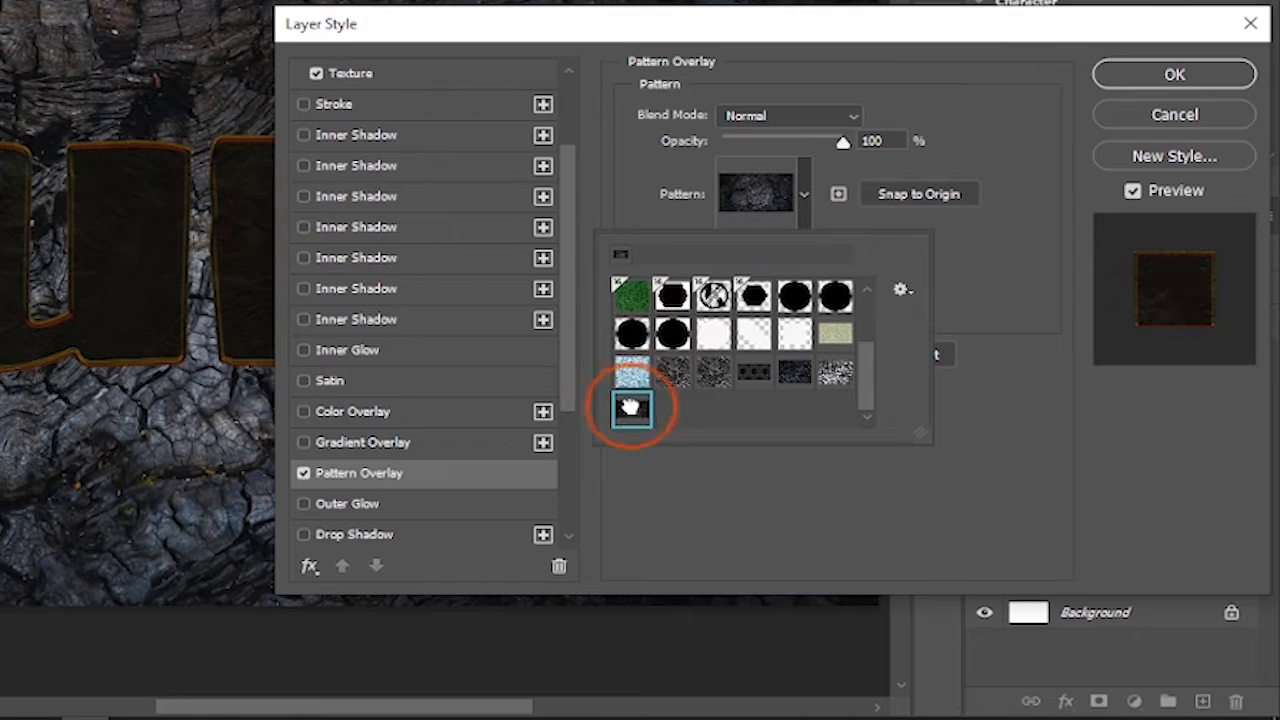
pyautogui.click(990, 281)
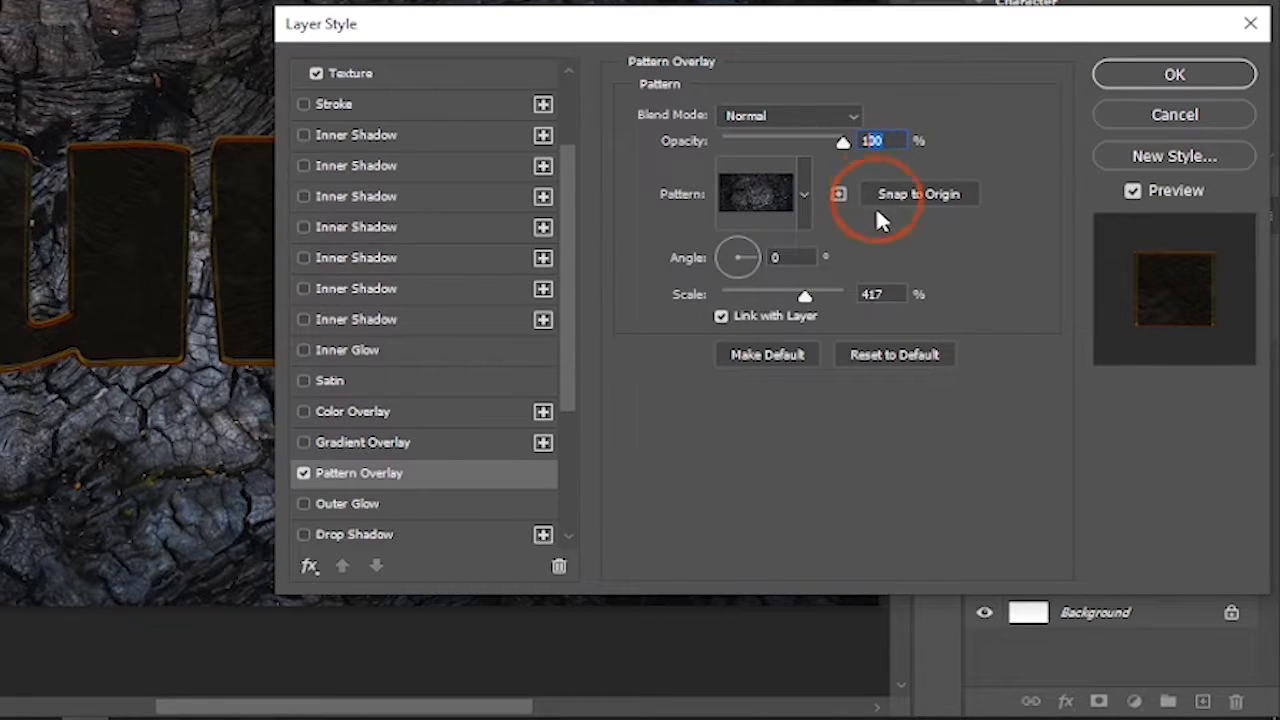
pyautogui.press('Tab')
pyautogui.press('Tab')
pyautogui.write('100')
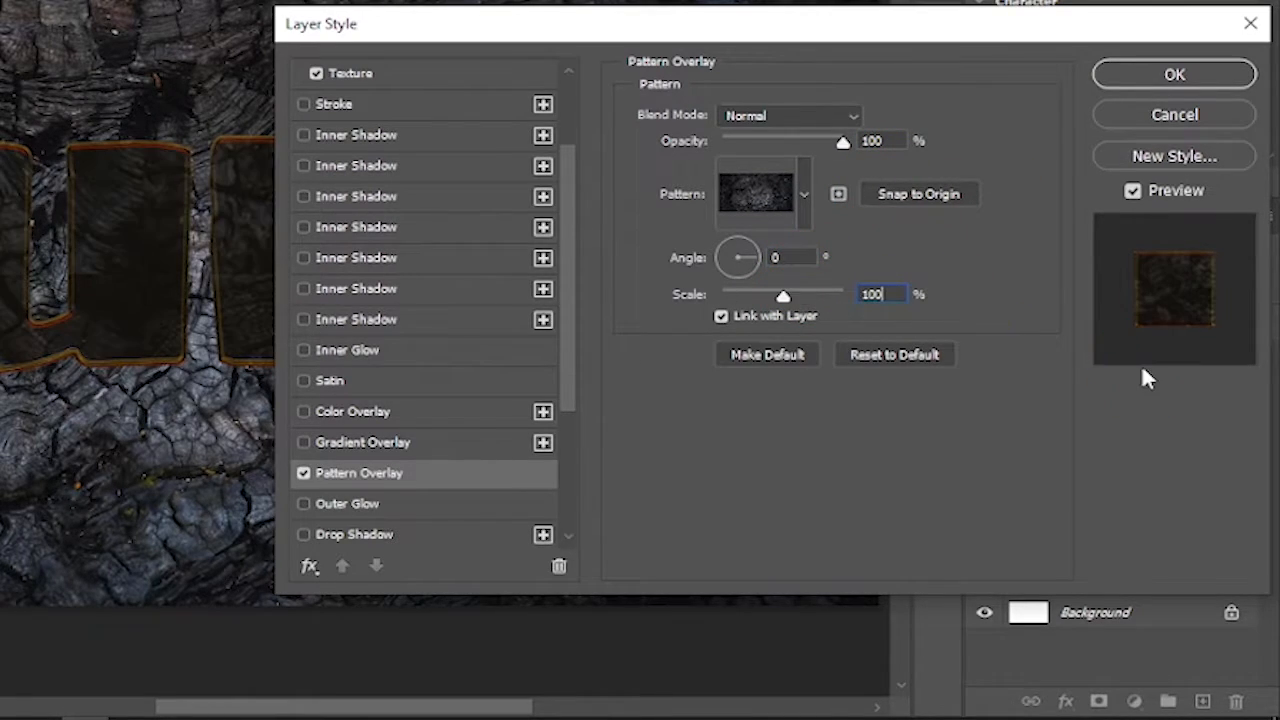
# Enable the first Inner Shadow on Smoldering Text with Linear Dodge (Add) blend mode and colour 632100.
pyautogui.scroll(3, 463, 318)
pyautogui.scroll(1, 463, 319)
pyautogui.click(371, 257)
pyautogui.click(820, 119)
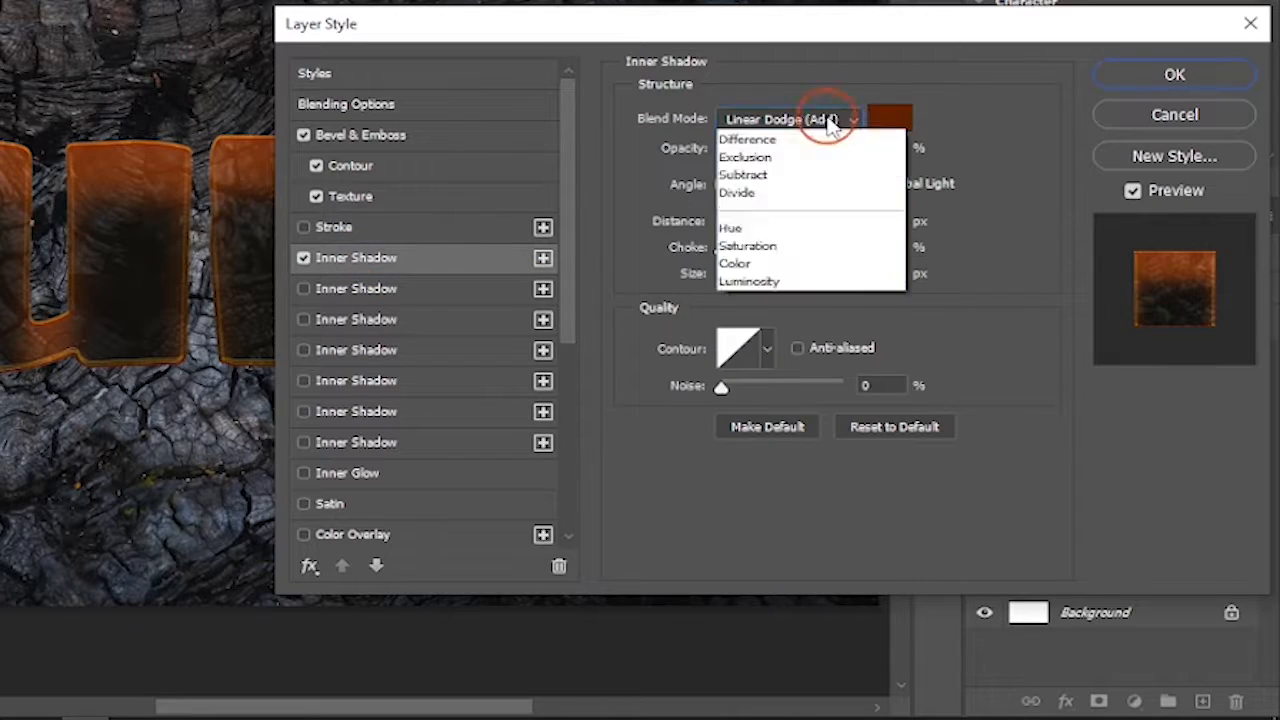
pyautogui.click(830, 352)
pyautogui.click(888, 120)
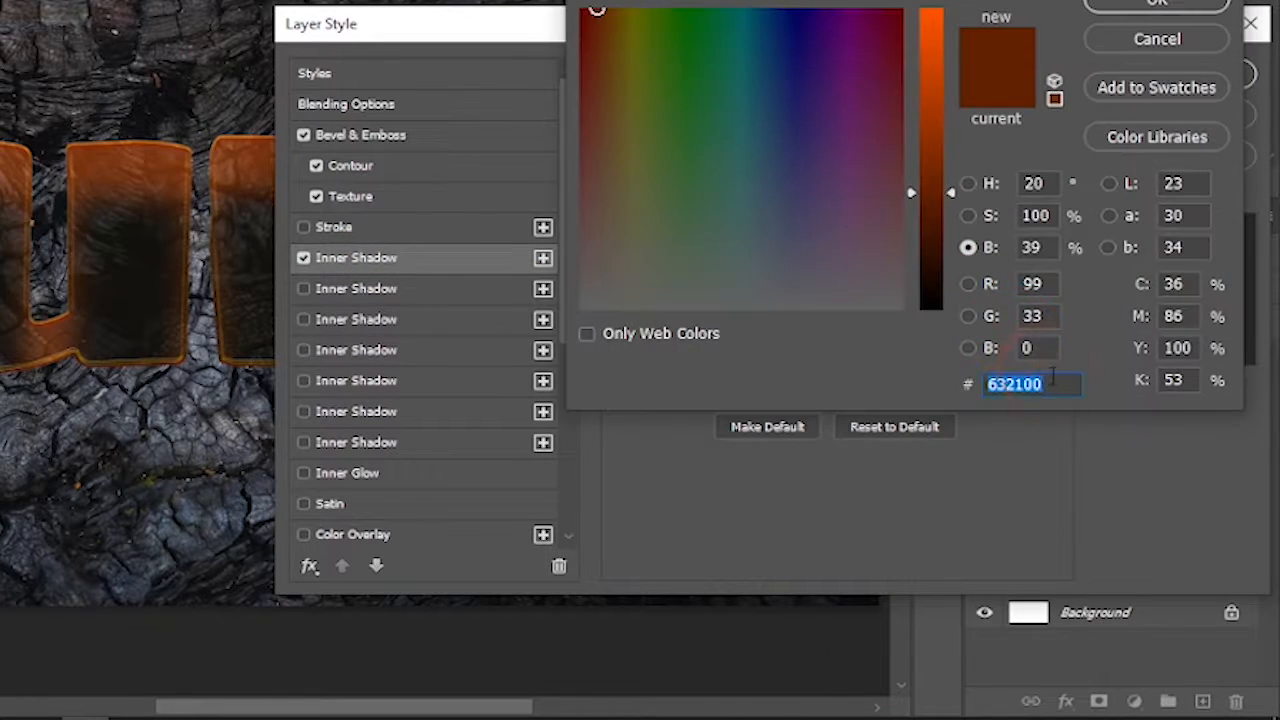
pyautogui.write('632100')
pyautogui.press('Return')
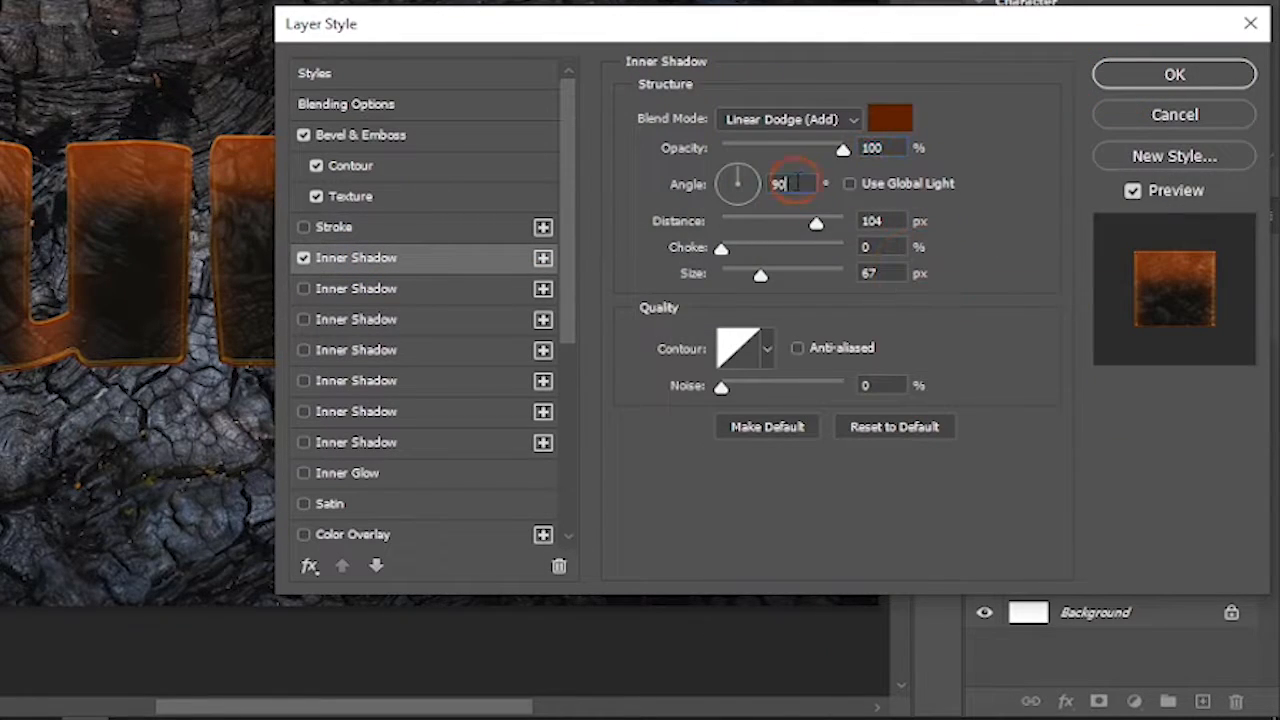
# Set the first Inner Shadow's distance to 25 px and size to 16 px.
pyautogui.click(872, 221)
pyautogui.write('25')
pyautogui.click(860, 272)
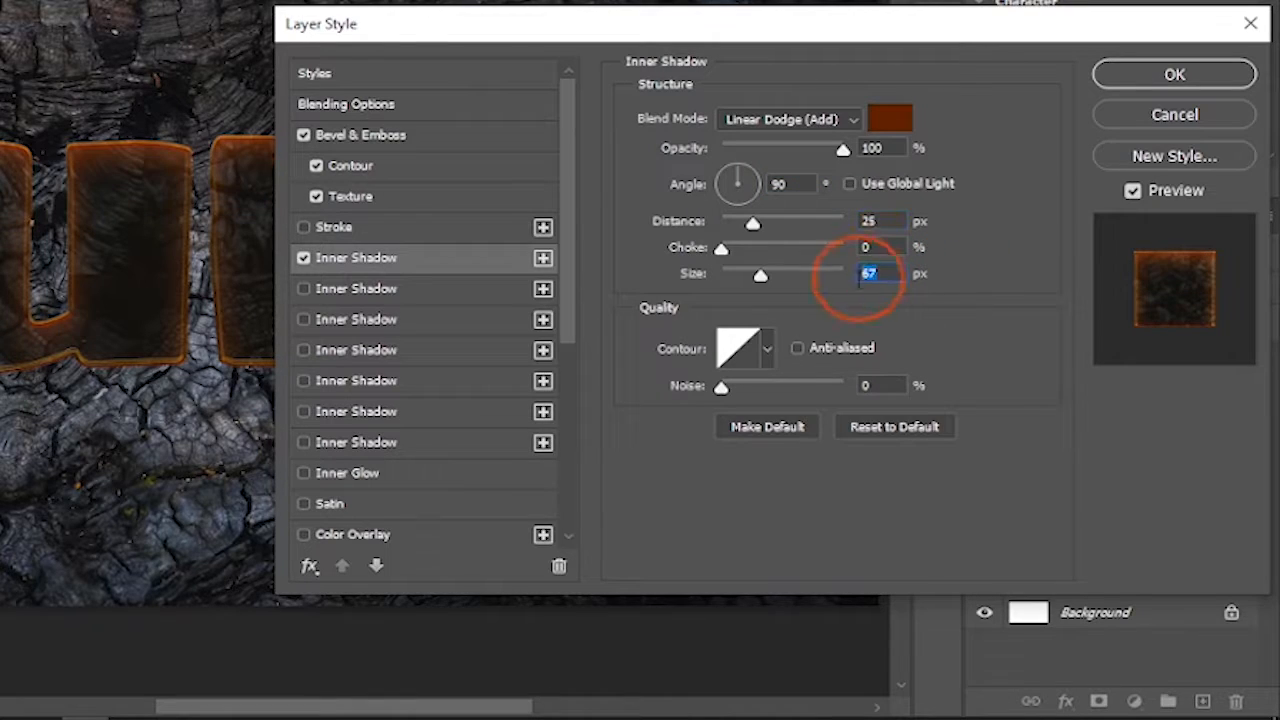
pyautogui.write('16')
# Enable the second Inner Shadow with colour e96800, 14 px distance and 29 px size.
pyautogui.click(385, 289)
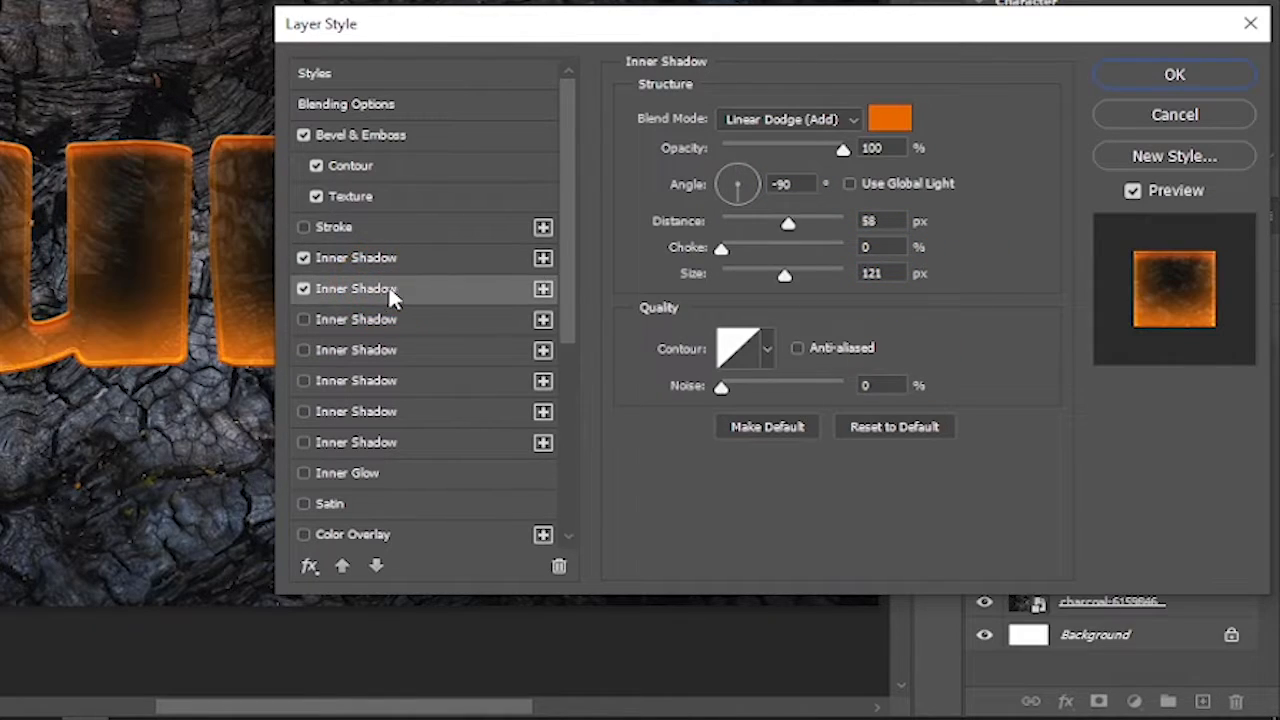
pyautogui.click(890, 118)
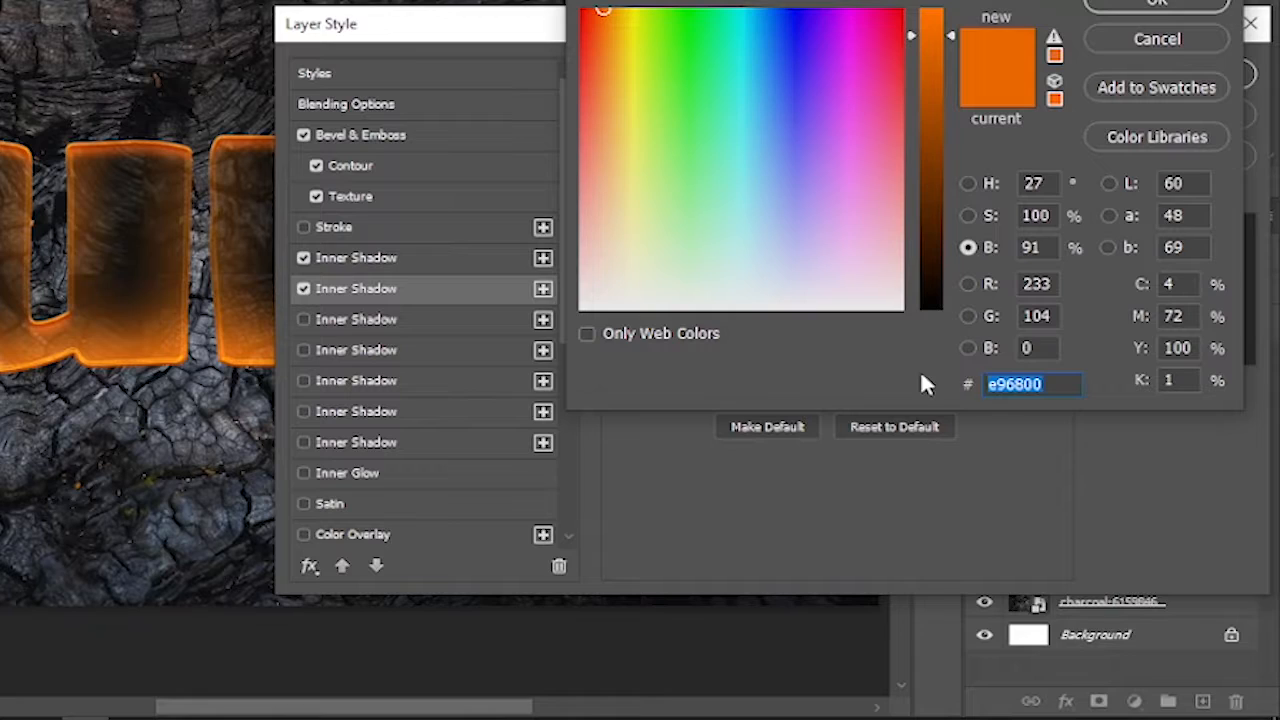
pyautogui.press('Return')
pyautogui.click(880, 222)
pyautogui.write('14')
pyautogui.click(855, 273)
pyautogui.write('29')
# Enable the third Inner Shadow on Smoldering Text and set its distance to 18 px and size to 87 px.
pyautogui.click(407, 318)
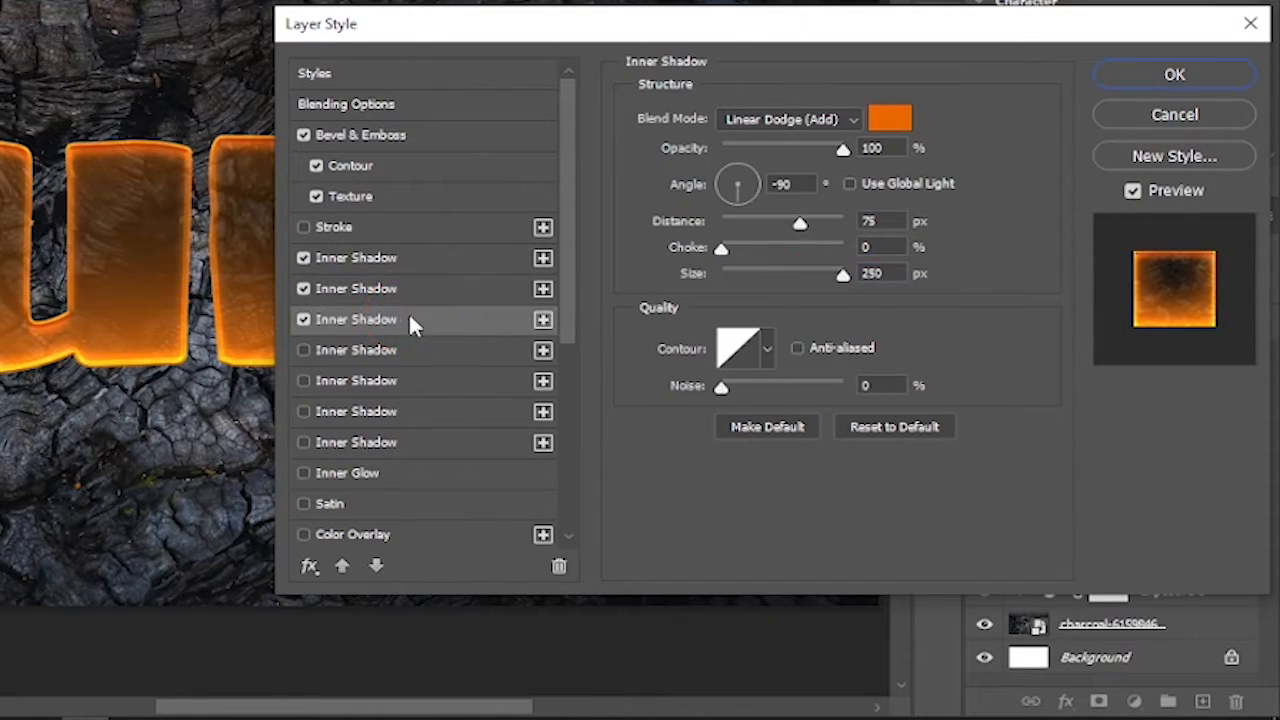
pyautogui.write('18')
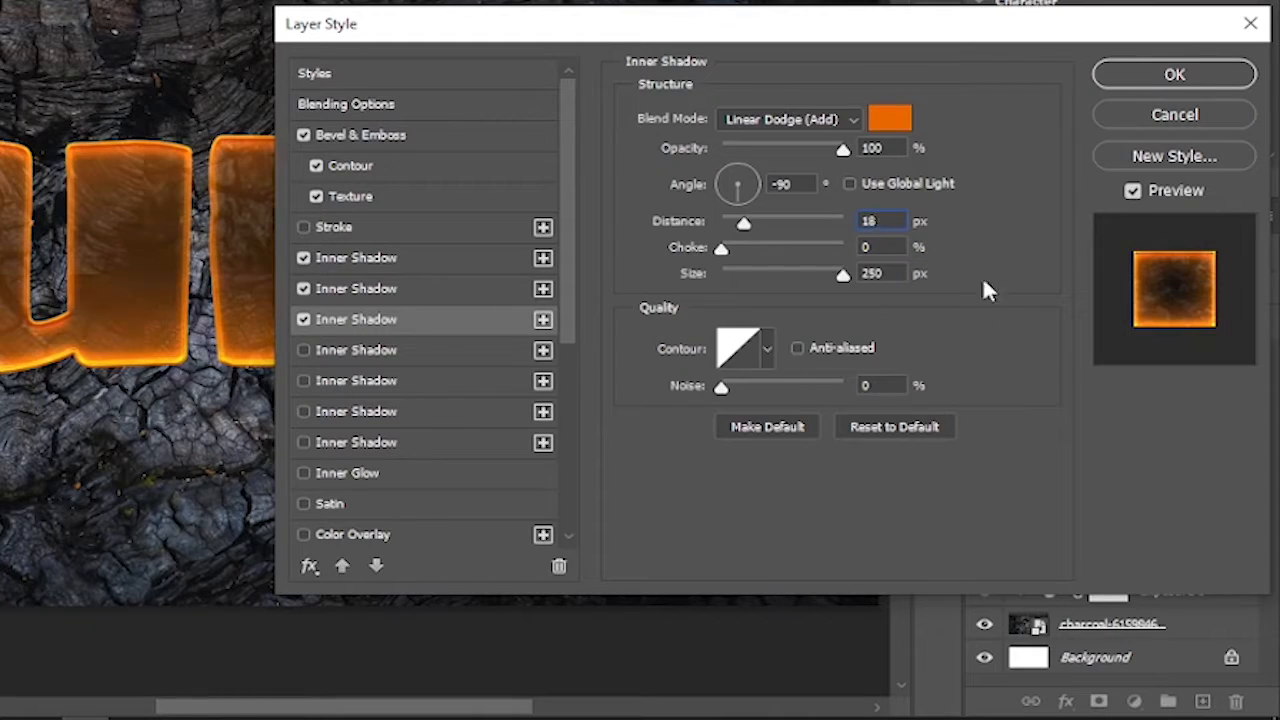
pyautogui.press('Tab')
pyautogui.press('Tab')
pyautogui.write('87')
# Enable the fourth Inner Shadow in Linear Dodge (Add) mode at -90° and set its distance to 32 px.
pyautogui.click(399, 350)
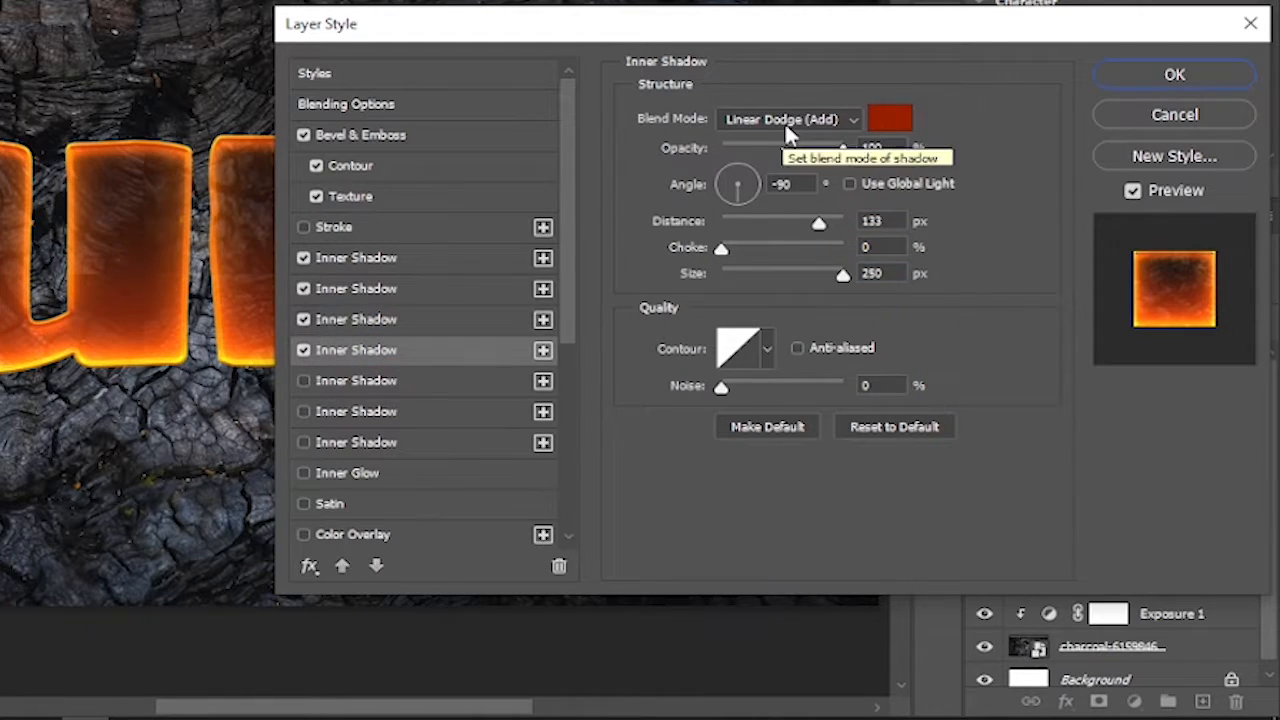
pyautogui.click(780, 183)
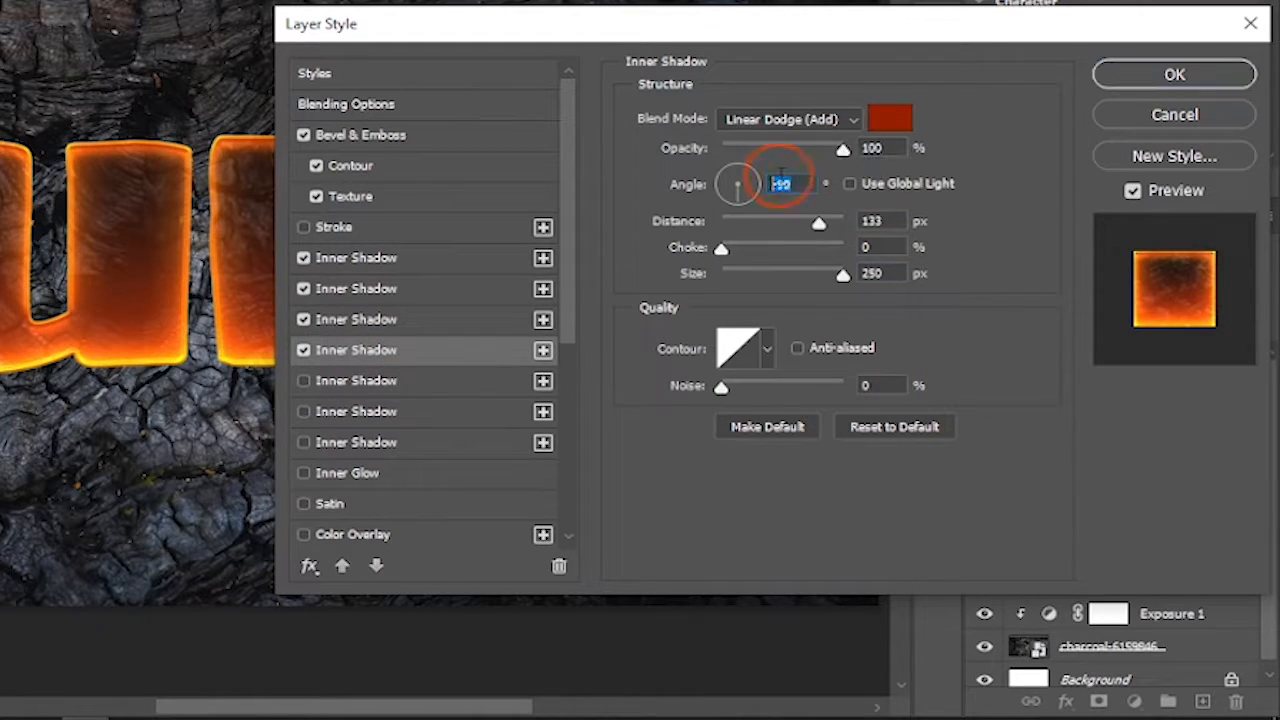
pyautogui.click(890, 118)
pyautogui.click(1190, 8)
pyautogui.press('Tab')
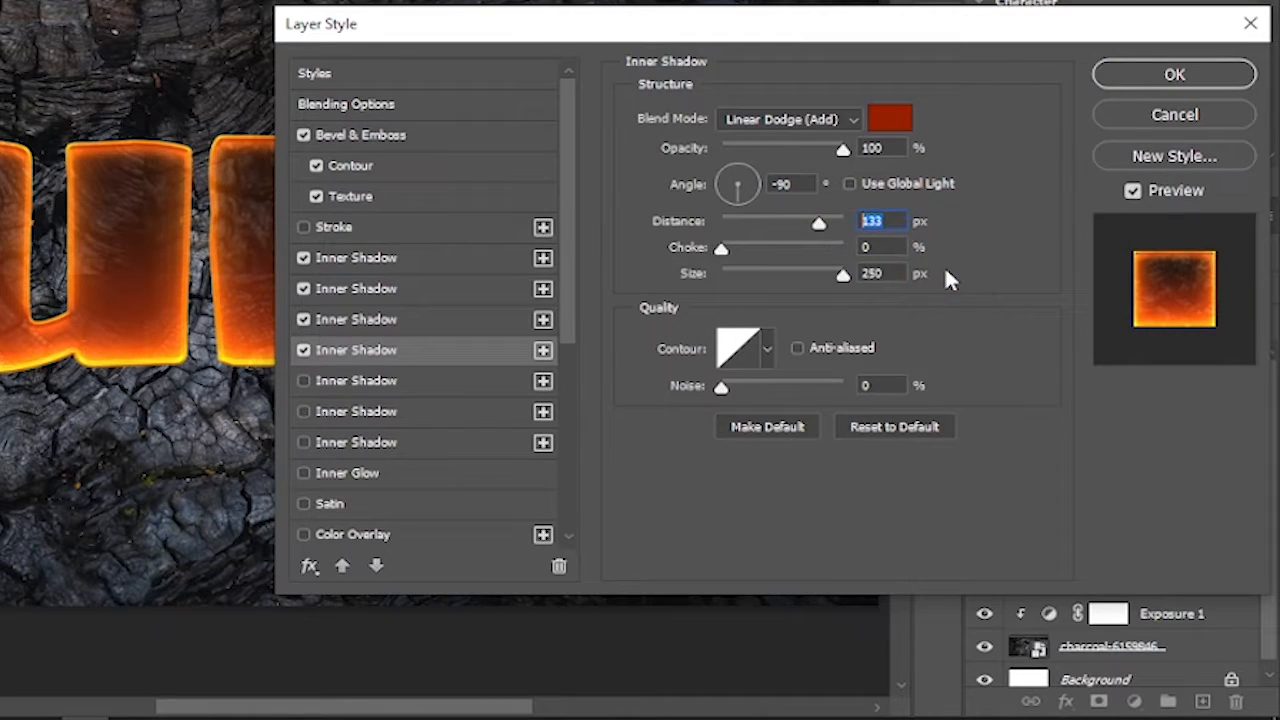
pyautogui.write('32')
pyautogui.press('Tab')
pyautogui.press('Tab')
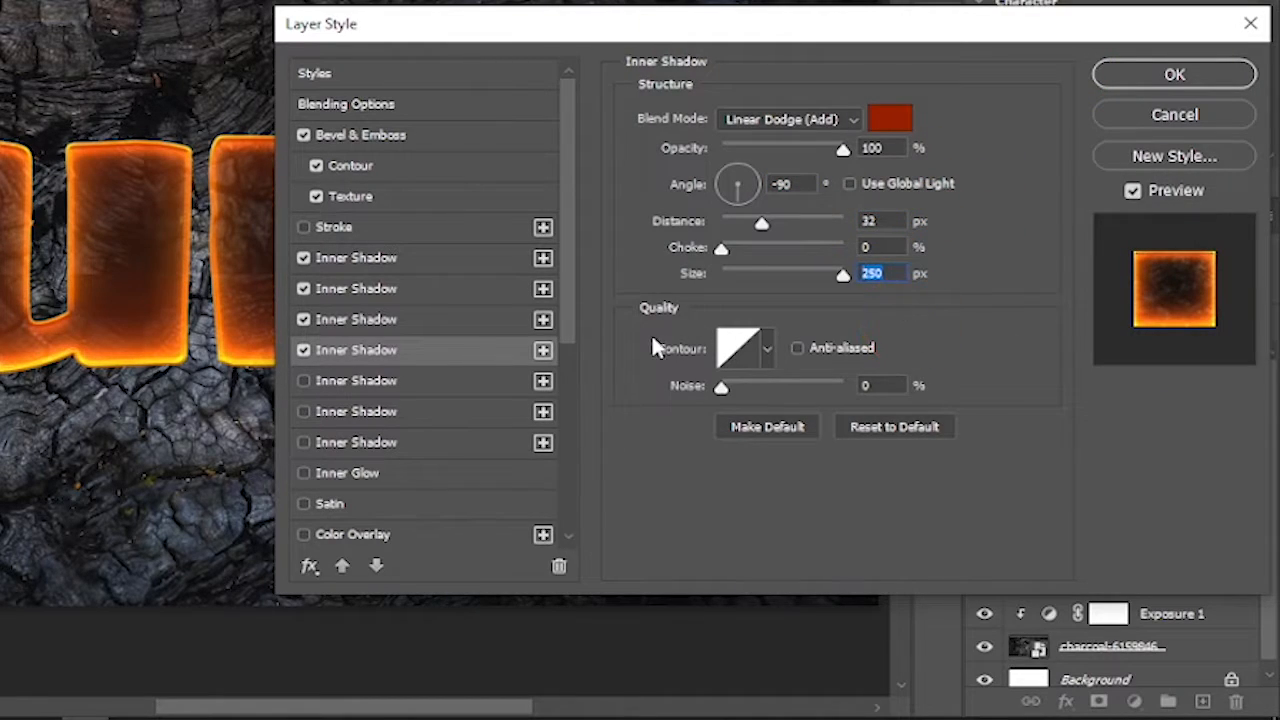
# Enable the fifth Inner Shadow, enter 255 px distance and 200 px size, and review its colour.
pyautogui.click(403, 381)
pyautogui.click(800, 185)
pyautogui.press('Tab')
pyautogui.write('255')
pyautogui.press('Tab')
pyautogui.write('200')
pyautogui.click(890, 118)
pyautogui.click(1047, 384)
pyautogui.doubleClick(1047, 384)
pyautogui.click(1157, 4)
# Enable the sixth Inner Shadow in Multiply mode with colour 281f18, -90° angle, 67 px distance and 16 px size.
pyautogui.click(430, 411)
pyautogui.click(890, 118)
pyautogui.doubleClick(1030, 380)
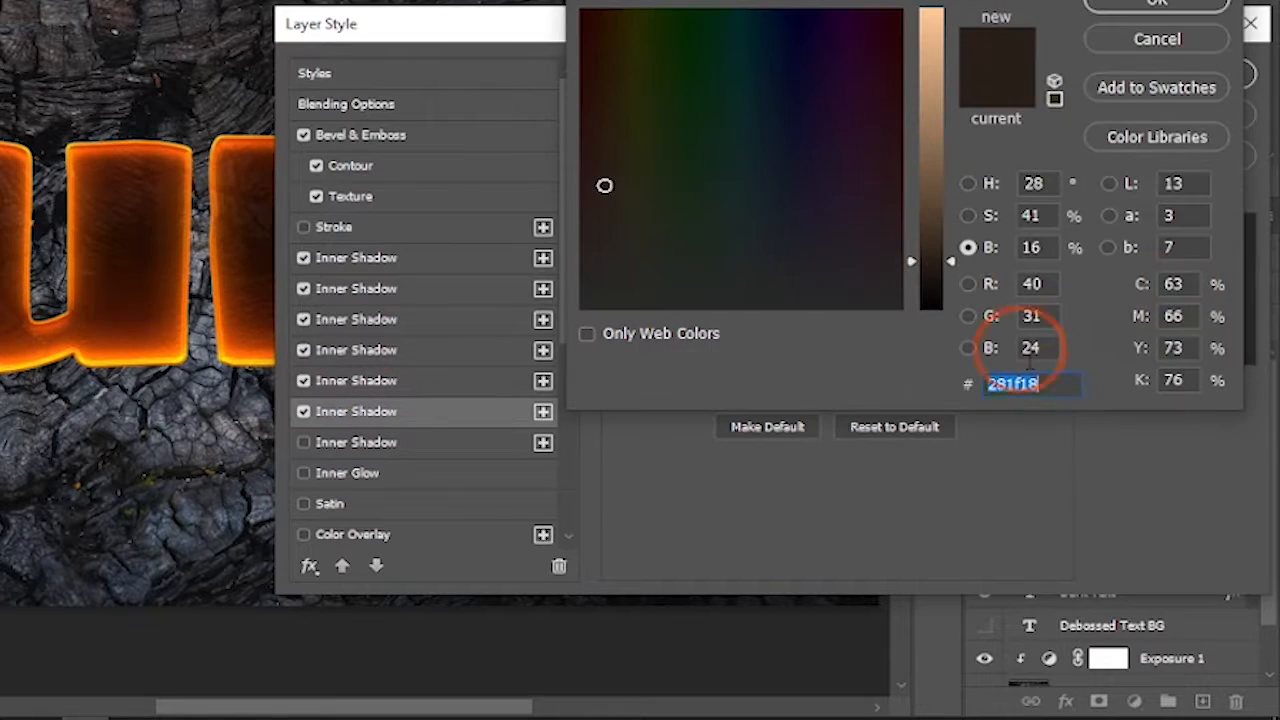
pyautogui.click(1150, 6)
pyautogui.doubleClick(793, 184)
pyautogui.write('67')
pyautogui.write('16')
# Enable the first Drop Shadow in Linear Dodge (Add) mode with colour dc4300, 90° angle, 32 px distance and 62 px size.
pyautogui.moveTo(575, 310); pyautogui.dragTo(570, 512)
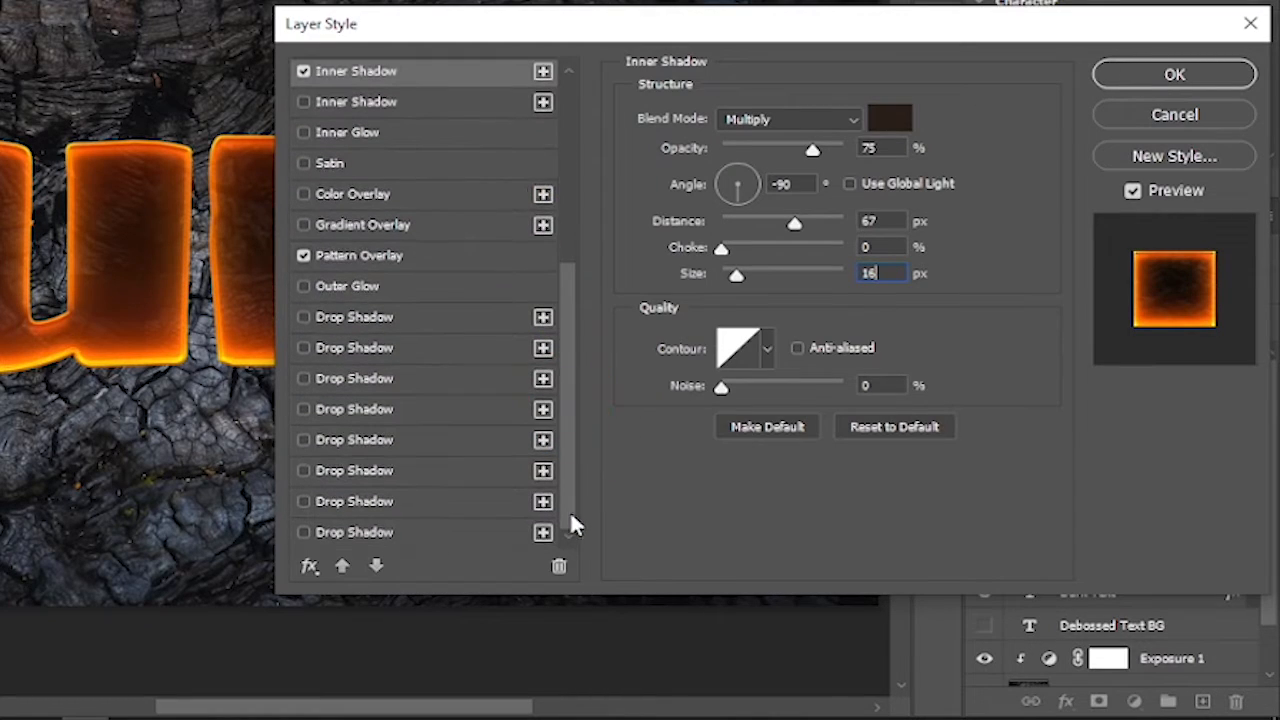
pyautogui.click(394, 317)
pyautogui.click(889, 121)
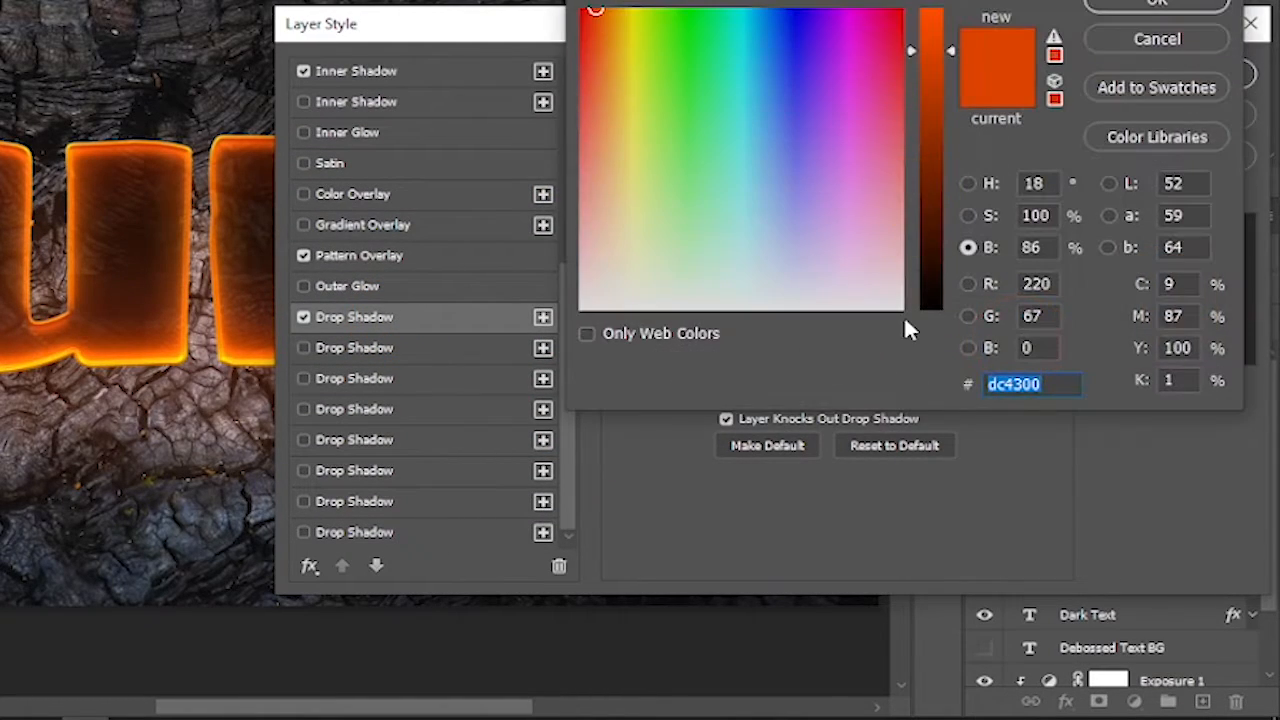
pyautogui.click(1225, 3)
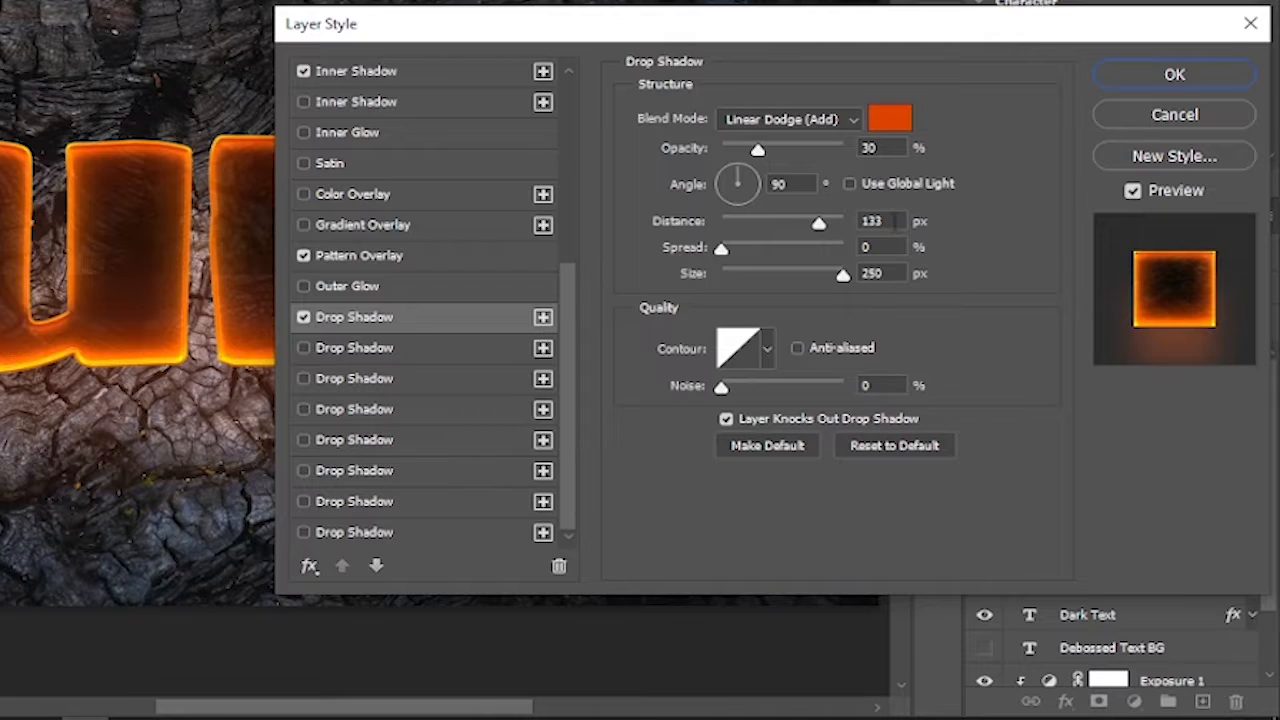
pyautogui.moveTo(861, 221); pyautogui.dragTo(948, 265)
pyautogui.write('32')
pyautogui.moveTo(861, 273); pyautogui.dragTo(916, 307)
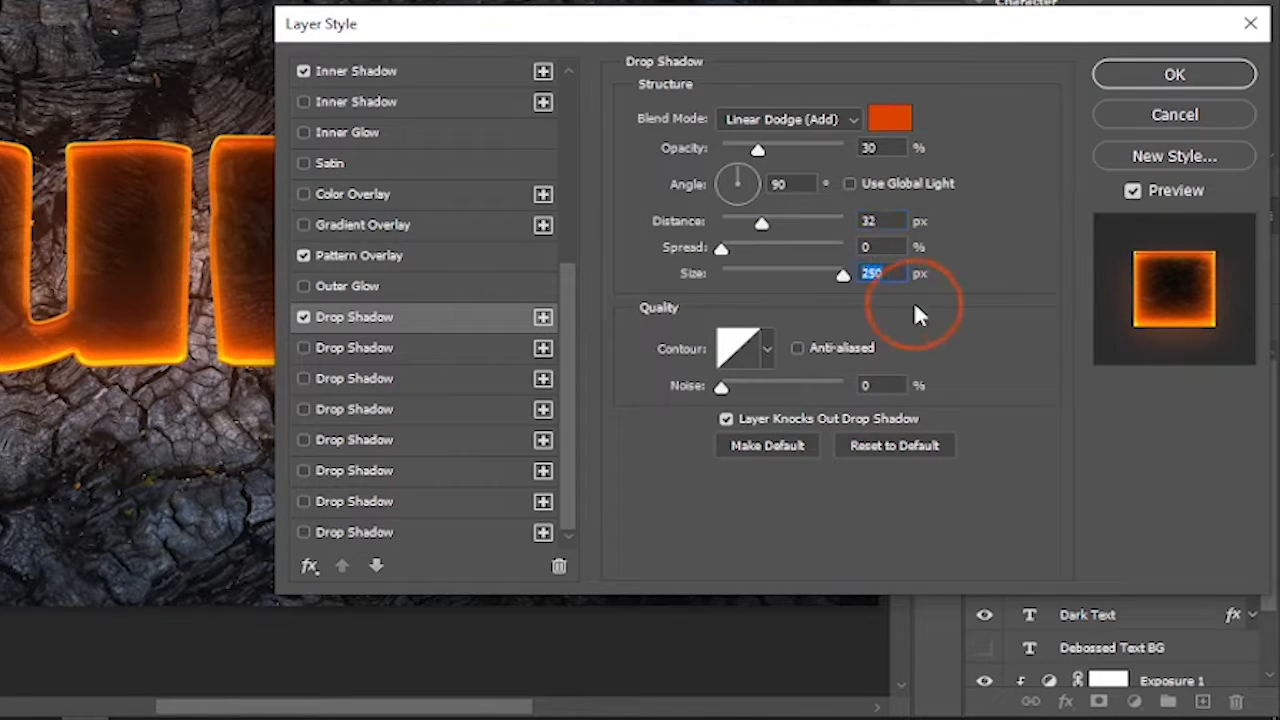
pyautogui.write('62')
# Enable the second, third and fourth Drop Shadows on Smoldering Text, checking the angle of each.
pyautogui.click(366, 349)
pyautogui.click(738, 197)
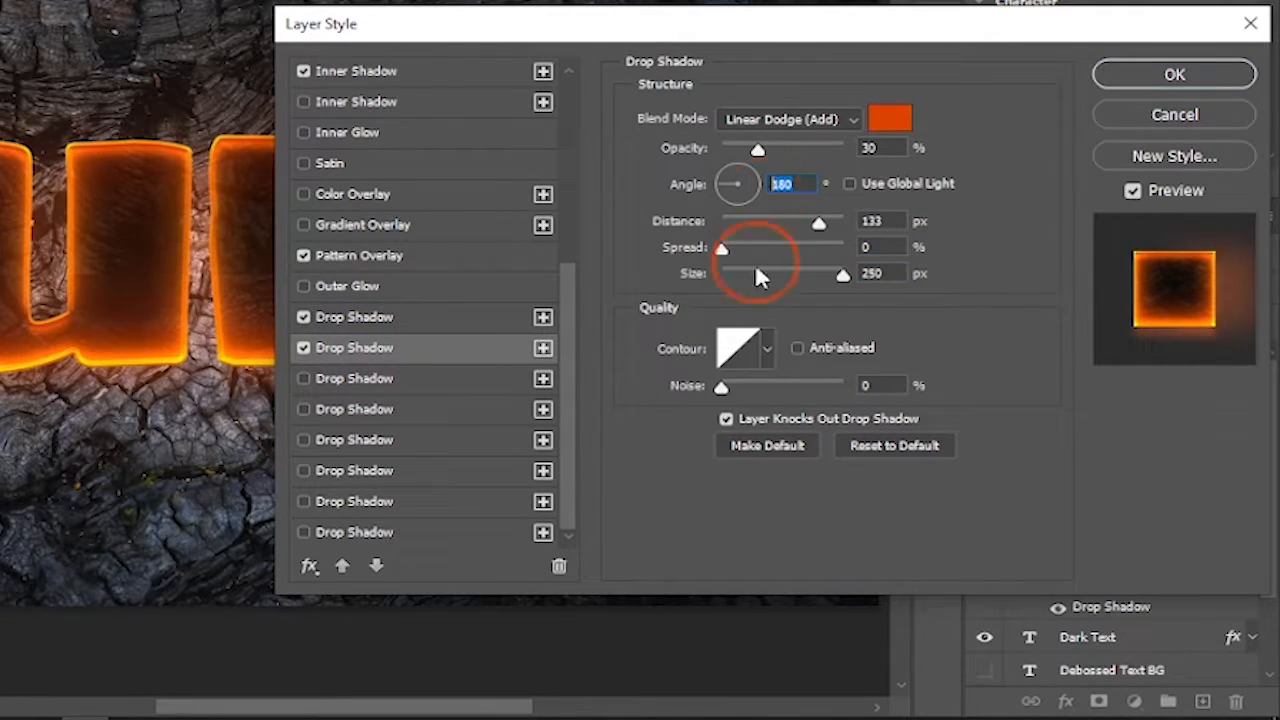
pyautogui.click(383, 379)
pyautogui.moveTo(793, 184); pyautogui.dragTo(766, 232)
pyautogui.click(370, 410)
pyautogui.moveTo(790, 184); pyautogui.dragTo(767, 206)
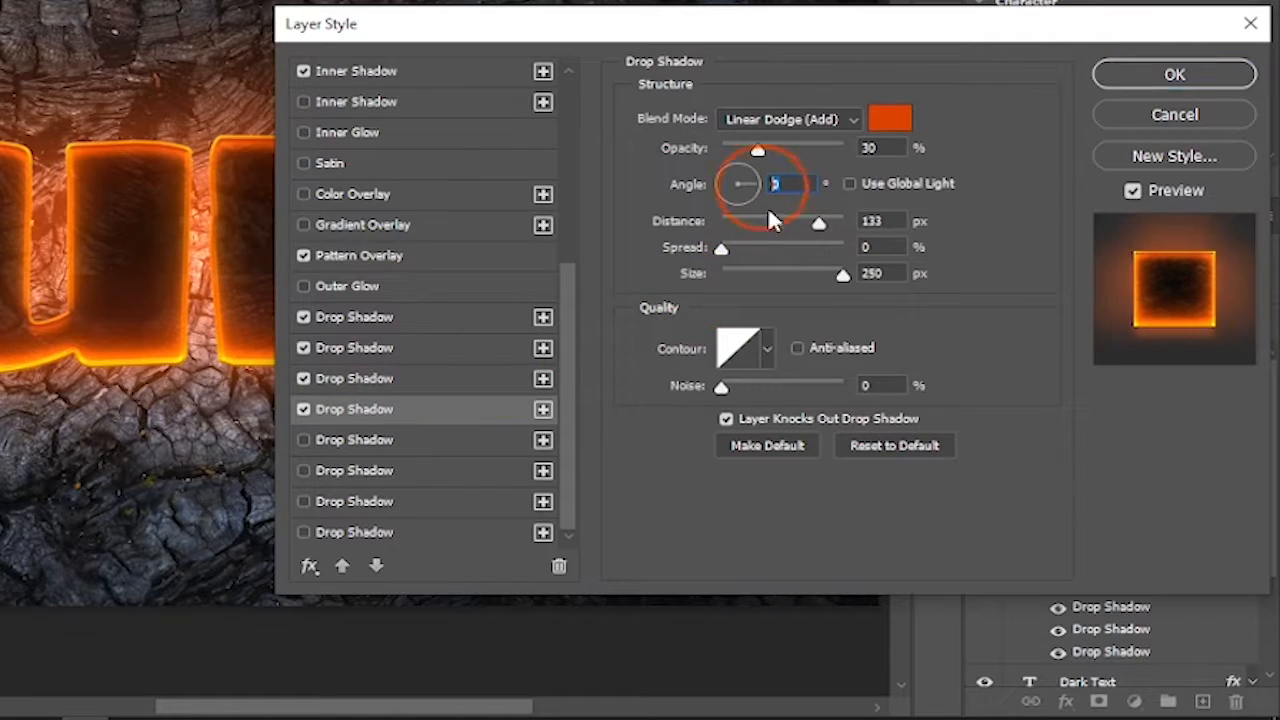
# Set the fourth Drop Shadow's distance to 32 px and size to 62 px.
pyautogui.moveTo(883, 219); pyautogui.dragTo(925, 250)
pyautogui.write('326')
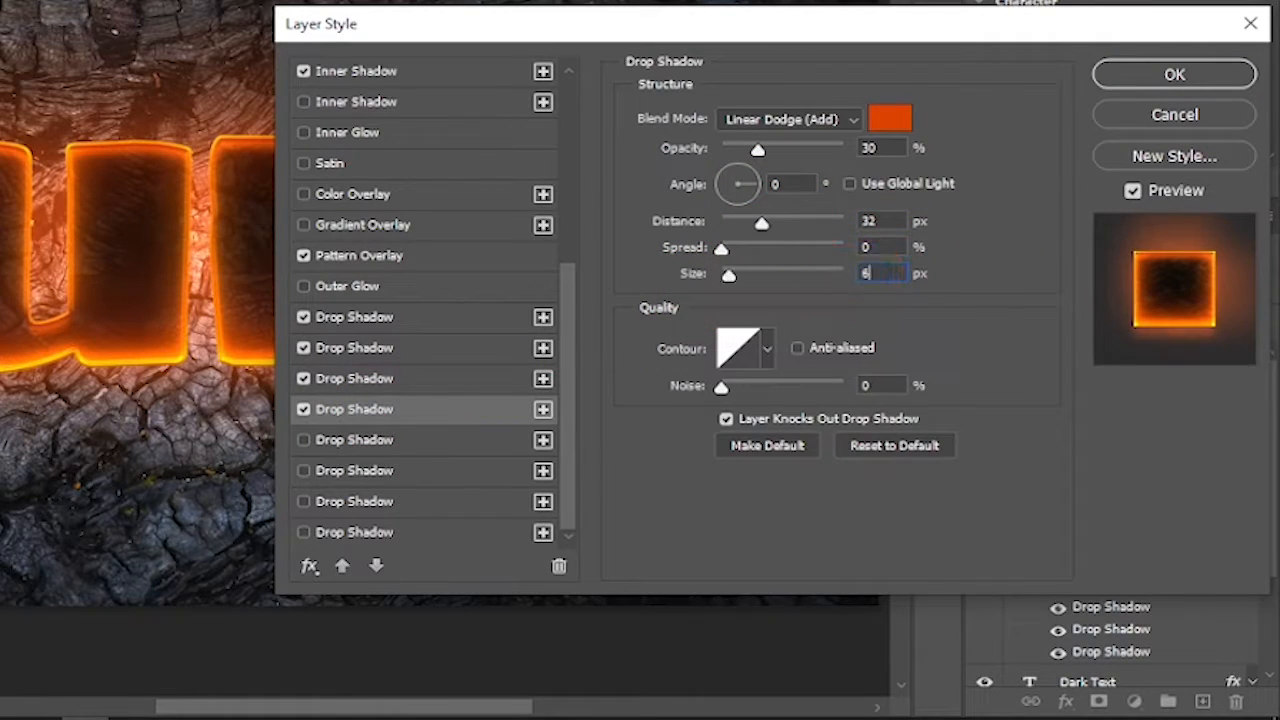
pyautogui.write('2')
# Set the third Drop Shadow's distance to 32 px and size to 62 px.
pyautogui.click(360, 378)
pyautogui.doubleClick(893, 220)
pyautogui.write('32')
pyautogui.press('Tab')
pyautogui.press('Tab')
pyautogui.write('62')
# Set the second Drop Shadow's distance to 32 px and size to 62 px.
pyautogui.click(351, 347)
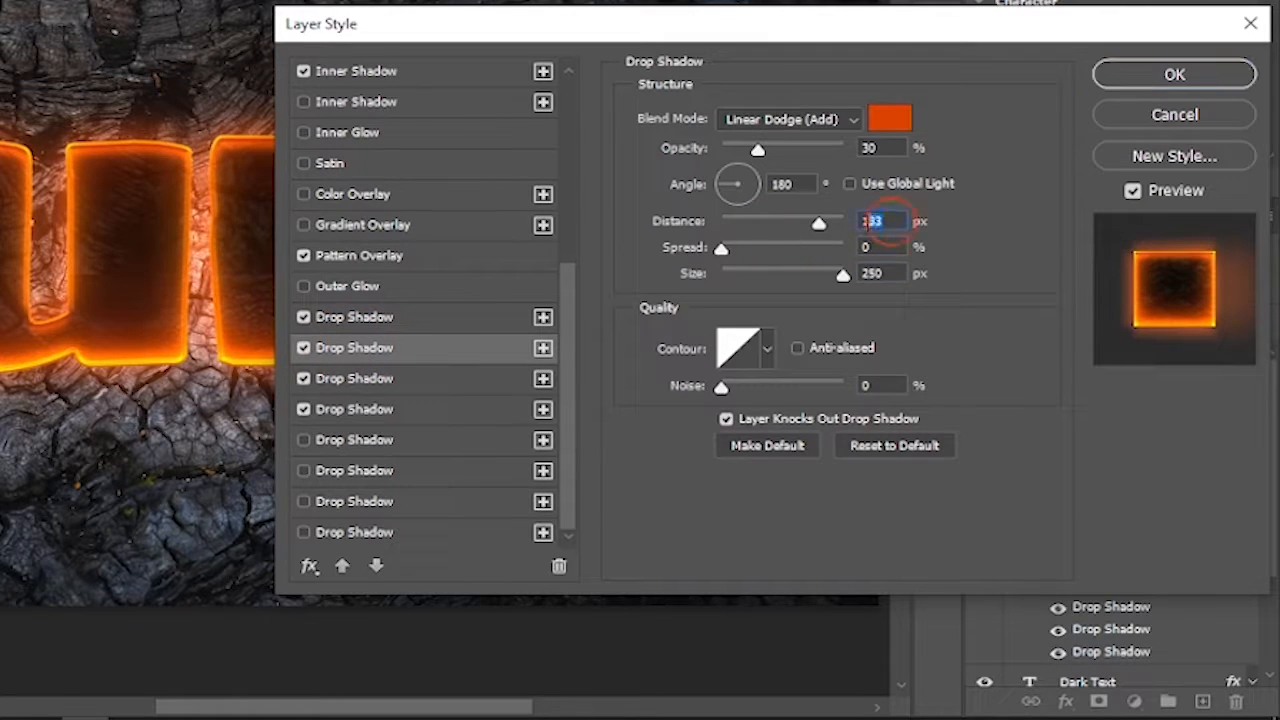
pyautogui.doubleClick(880, 220)
pyautogui.write('32')
pyautogui.doubleClick(868, 272)
pyautogui.write('62')
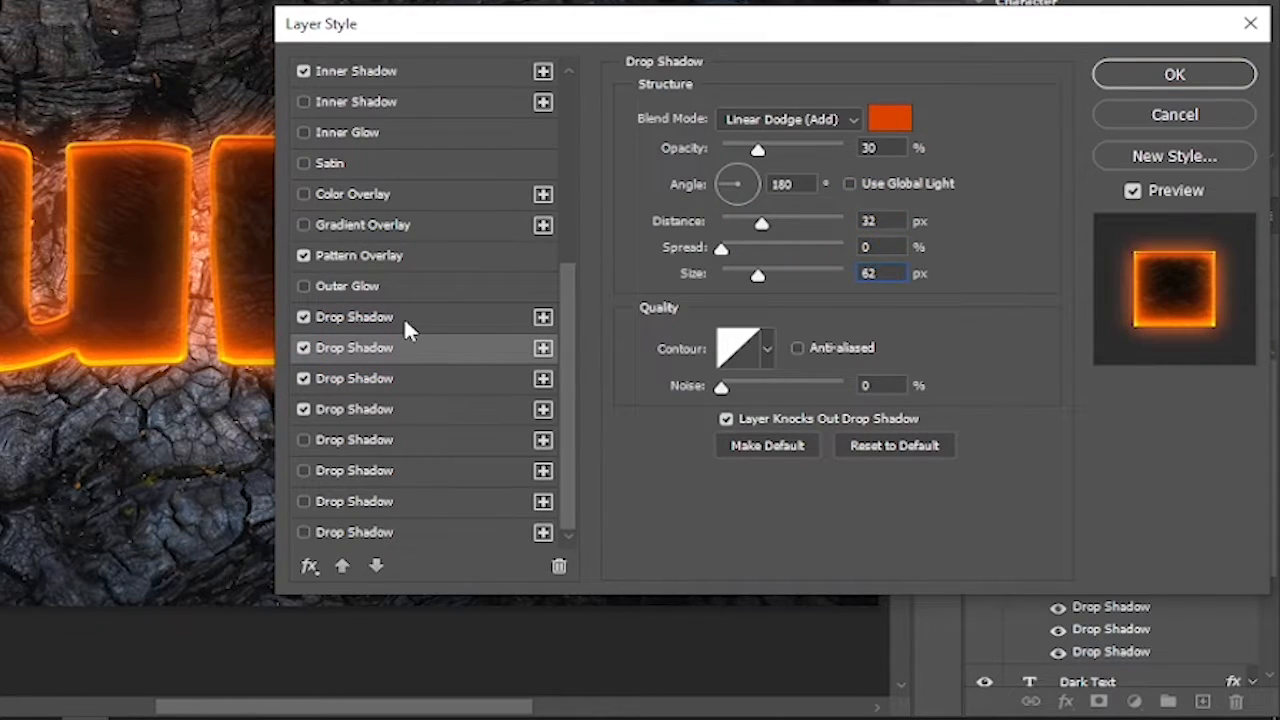
# Enable the fifth Drop Shadow in Color Dodge mode at 90°, review its colour, and set 67 px distance and 131 px size.
pyautogui.click(378, 439)
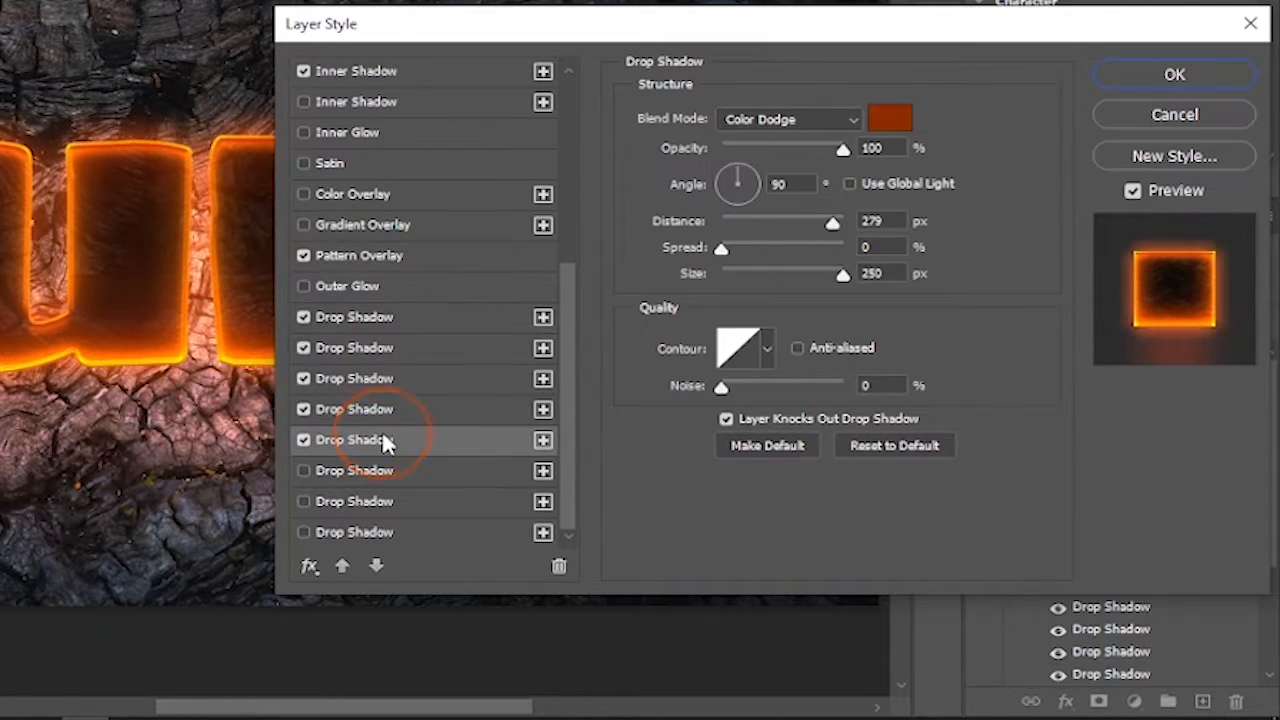
pyautogui.click(890, 121)
pyautogui.click(1100, 38)
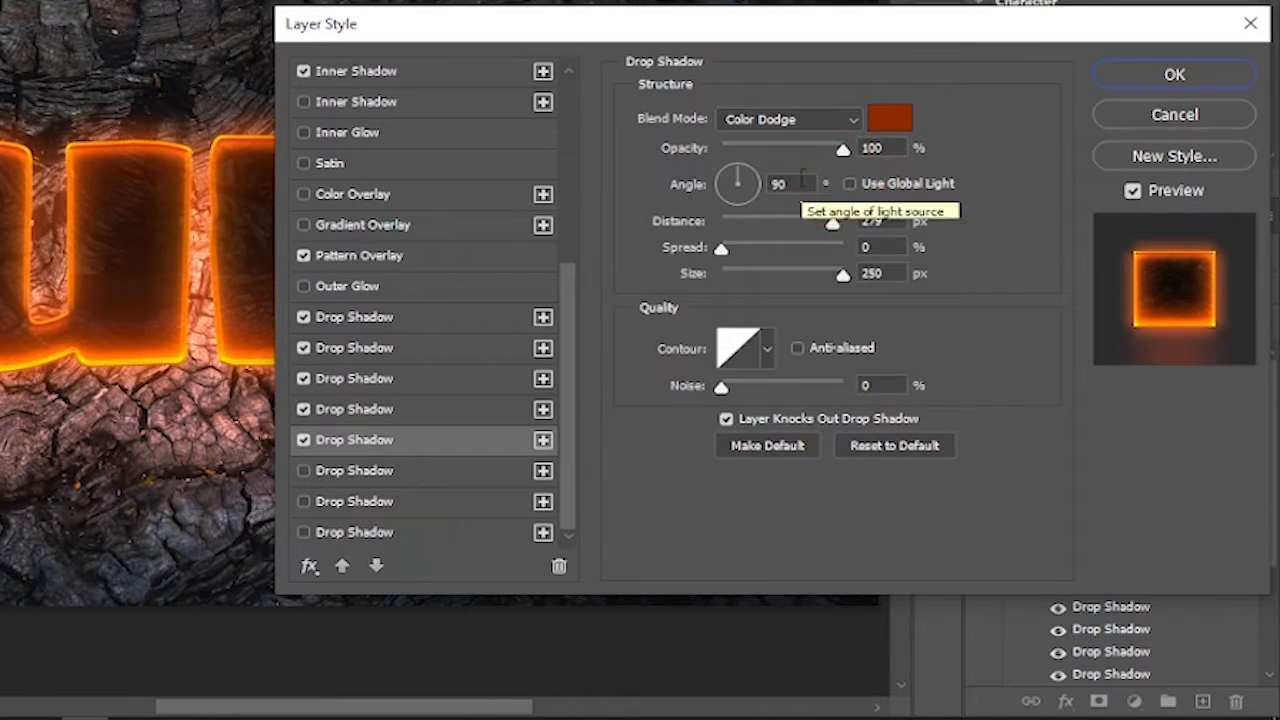
pyautogui.write('67')
pyautogui.press('Tab')
pyautogui.press('Tab')
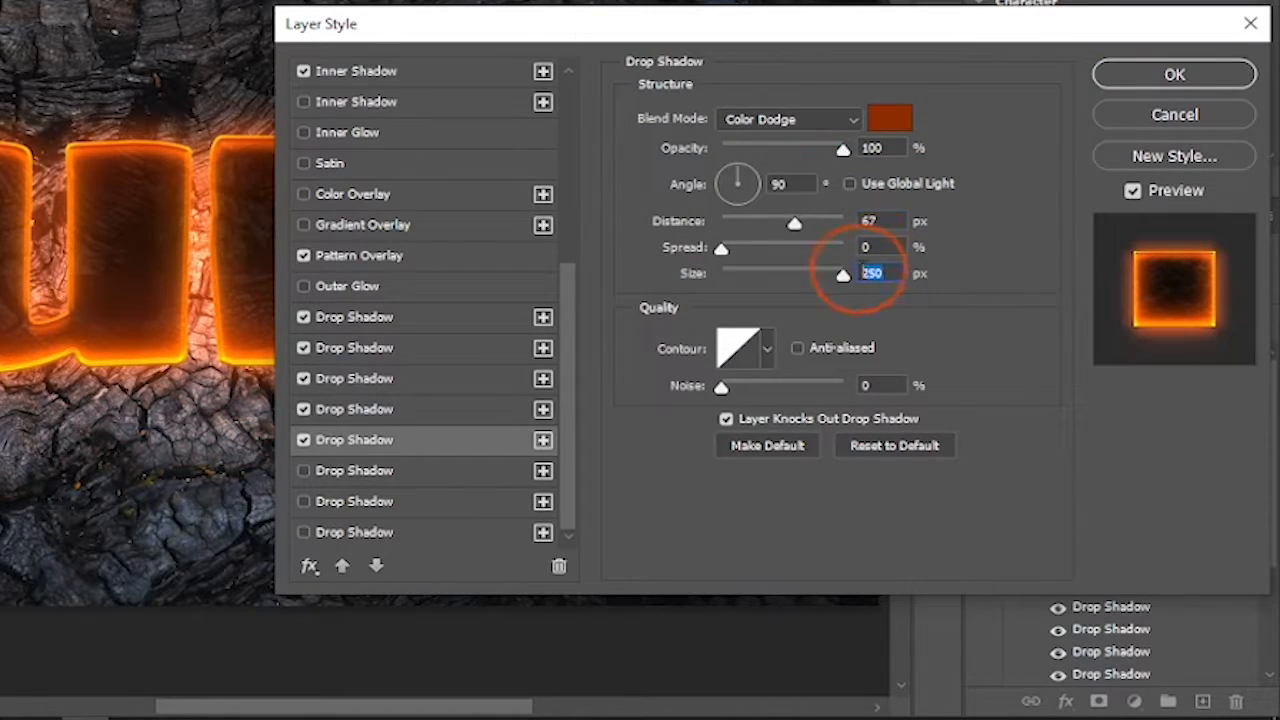
pyautogui.write('131')
# Enable the sixth Drop Shadow in Color Dodge mode at -90° with 67 px distance and 131 px size.
pyautogui.click(392, 470)
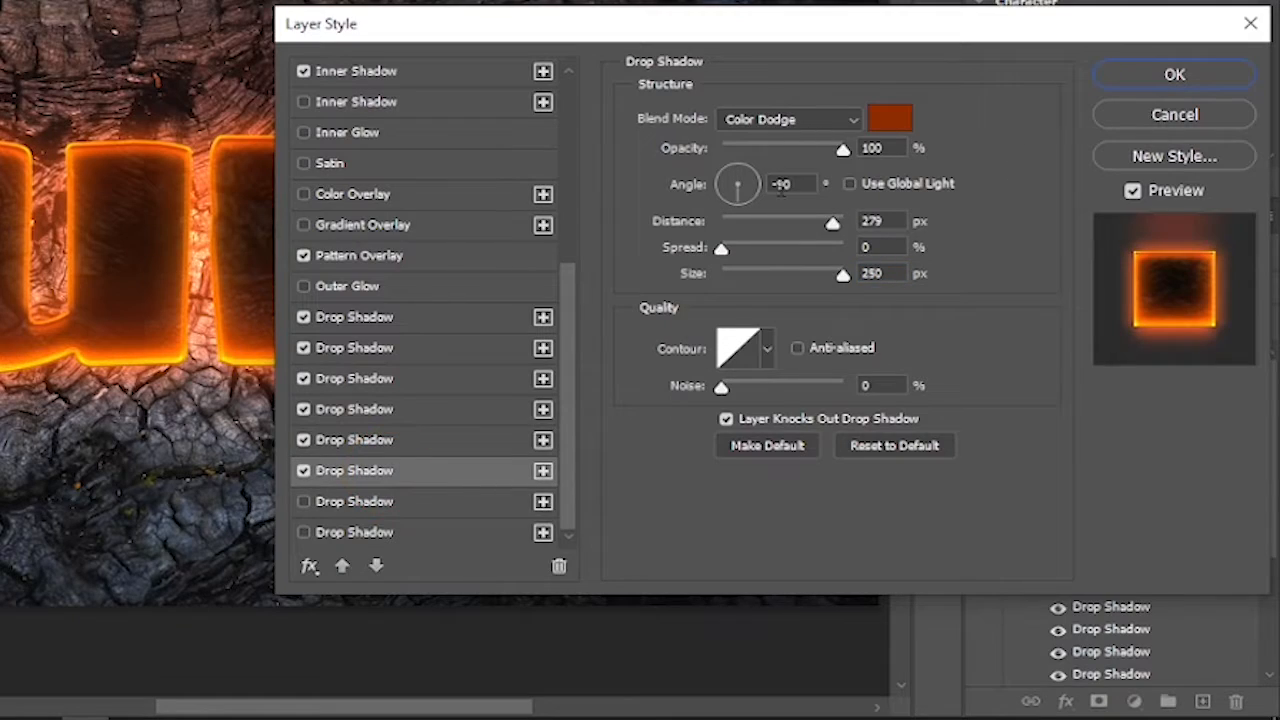
pyautogui.doubleClick(796, 184)
pyautogui.press('Tab')
pyautogui.write('67')
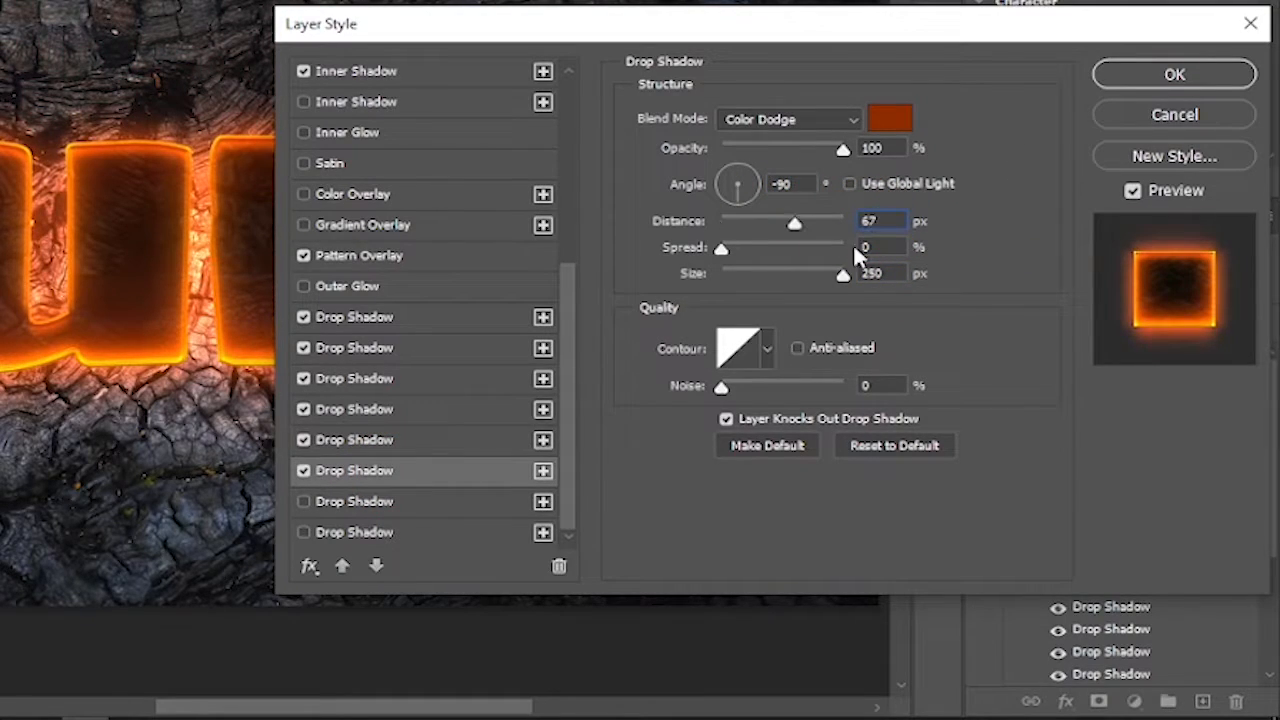
pyautogui.write('131')
# Enable the seventh Drop Shadow in Color Dodge mode at 180°, set its distance to 67 px and reduce its size.
pyautogui.click(394, 500)
pyautogui.doubleClick(872, 221)
pyautogui.write('67')
pyautogui.doubleClick(874, 273)
pyautogui.write('1')
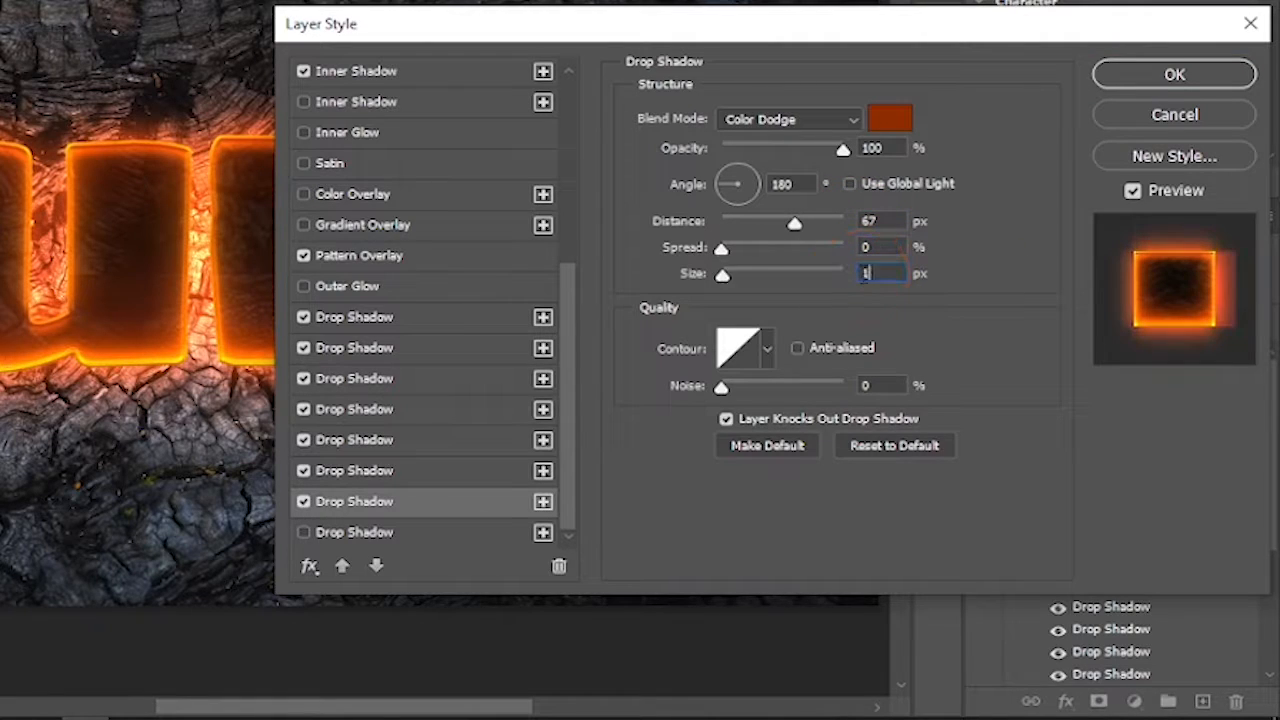
# Enable the eighth Drop Shadow at 0° with 67 px distance and 131 px size, and apply the layer style.
pyautogui.click(432, 532)
pyautogui.doubleClick(790, 184)
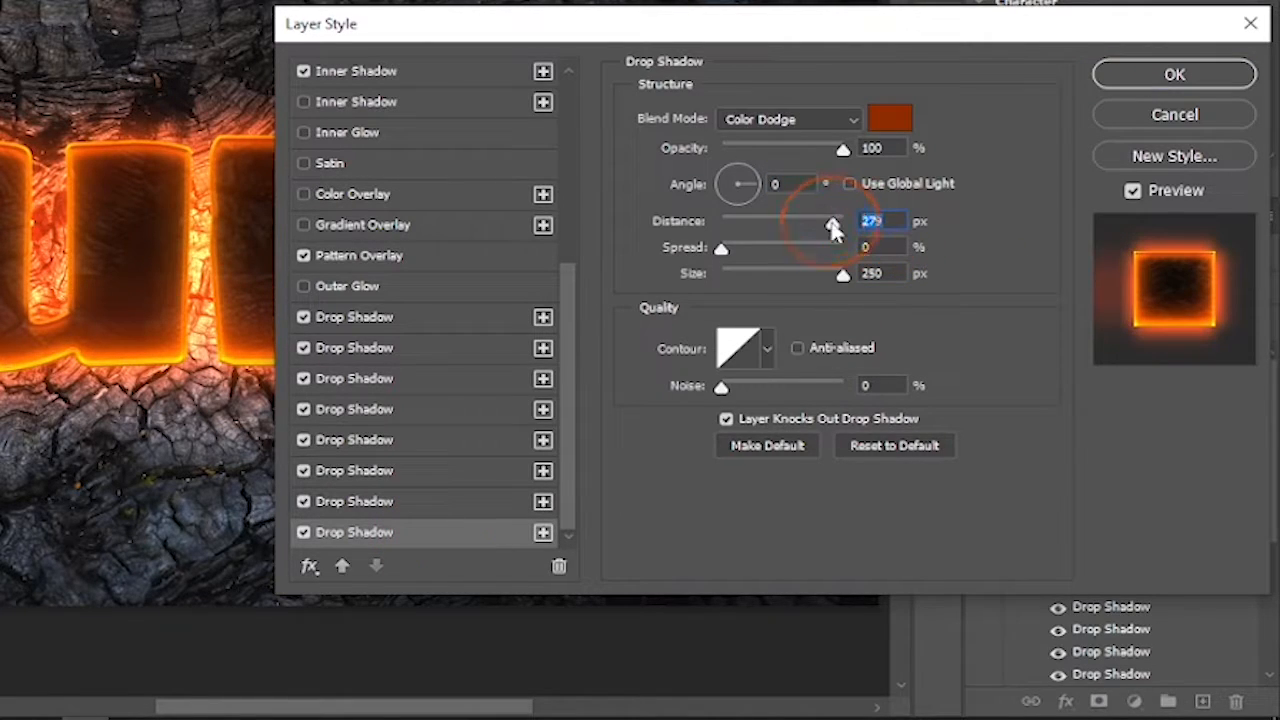
pyautogui.write('67')
pyautogui.moveTo(884, 275); pyautogui.dragTo(855, 276)
pyautogui.write('131')
pyautogui.click(967, 349)
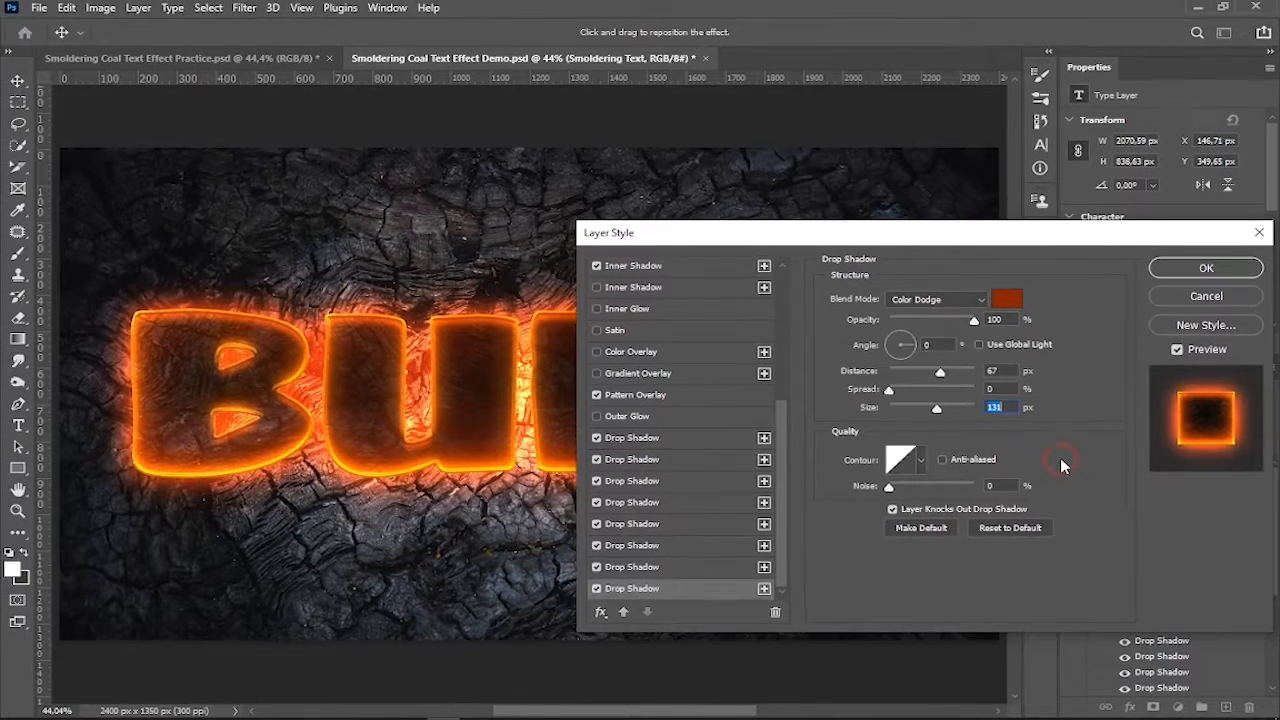
pyautogui.click(1216, 272)
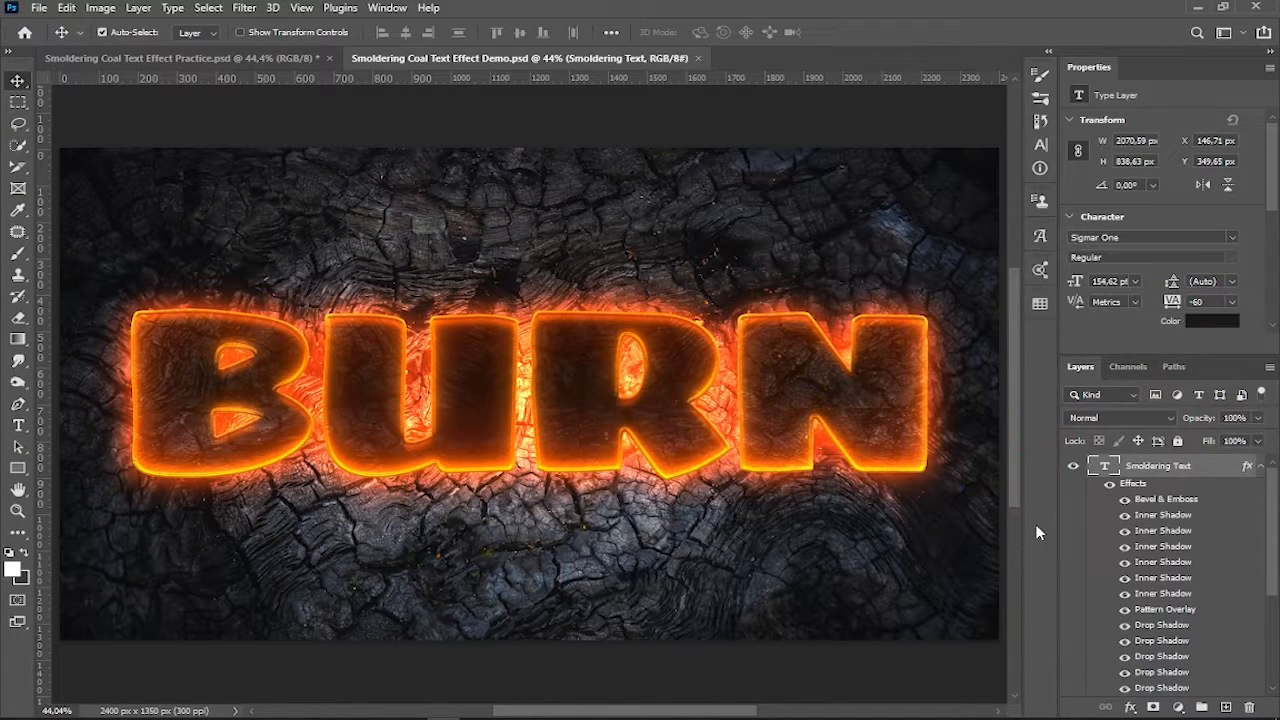
# In Smoldering Text's blending options, set Blend If to Red and split the Underlying Layer shadow slider to 0 / 44.
pyautogui.keyDown('alt'); pyautogui.scroll(1, 1037, 533); pyautogui.keyUp('alt')
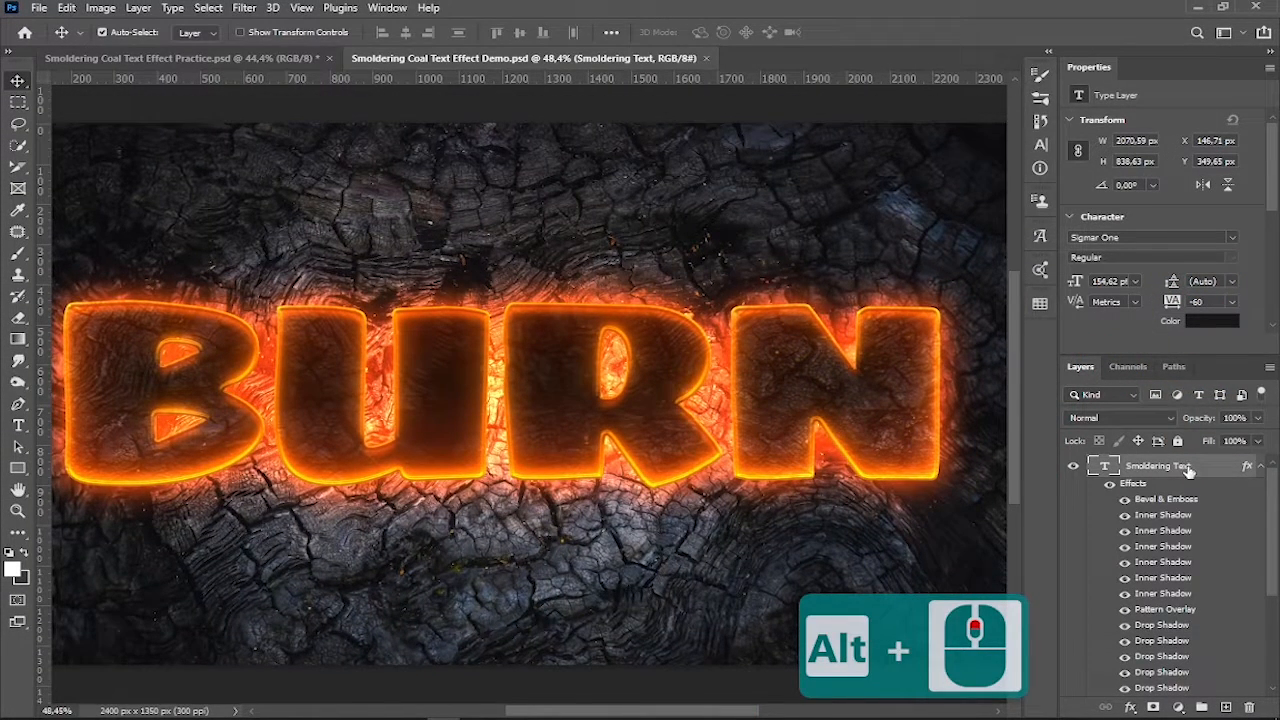
pyautogui.click(1259, 467)
pyautogui.rightClick(1165, 473)
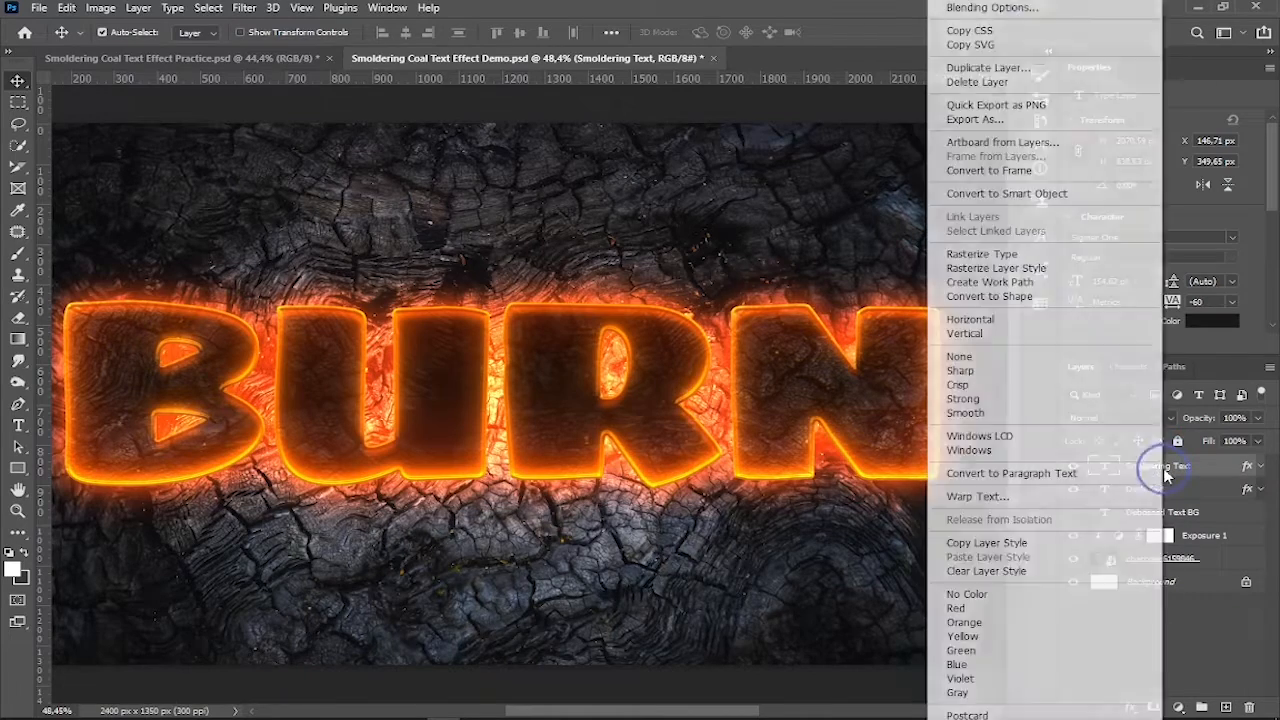
pyautogui.click(1010, 8)
pyautogui.moveTo(838, 237); pyautogui.dragTo(932, 106)
pyautogui.click(992, 349)
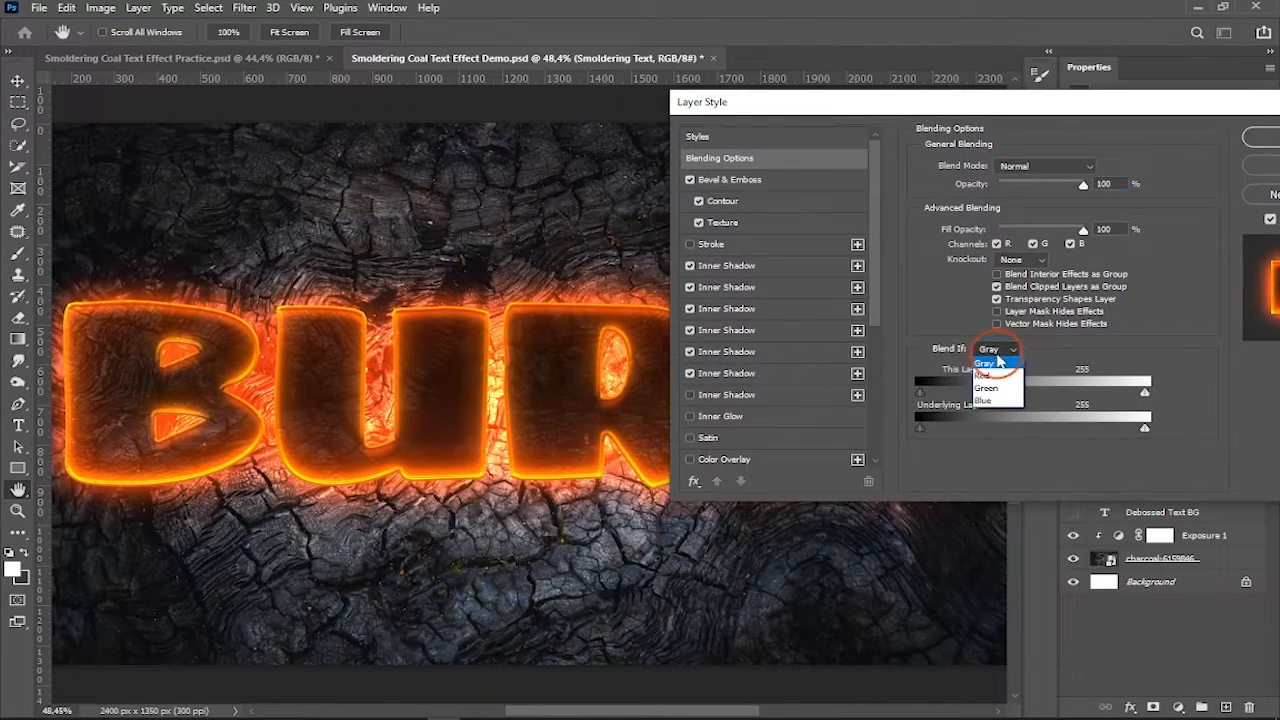
pyautogui.click(985, 375)
pyautogui.moveTo(921, 426)
pyautogui.mouseDown()
pyautogui.moveTo(959, 427)
pyautogui.moveTo(929, 433)
pyautogui.mouseUp()
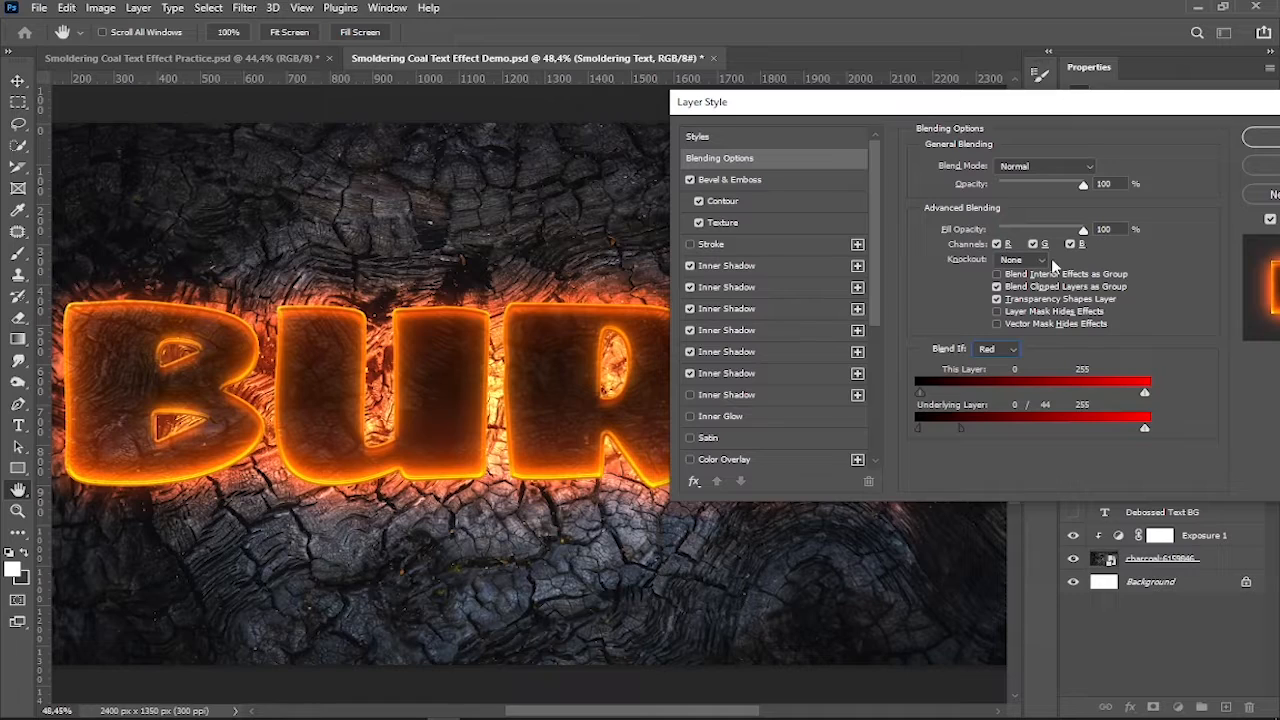
pyautogui.click(1154, 162)
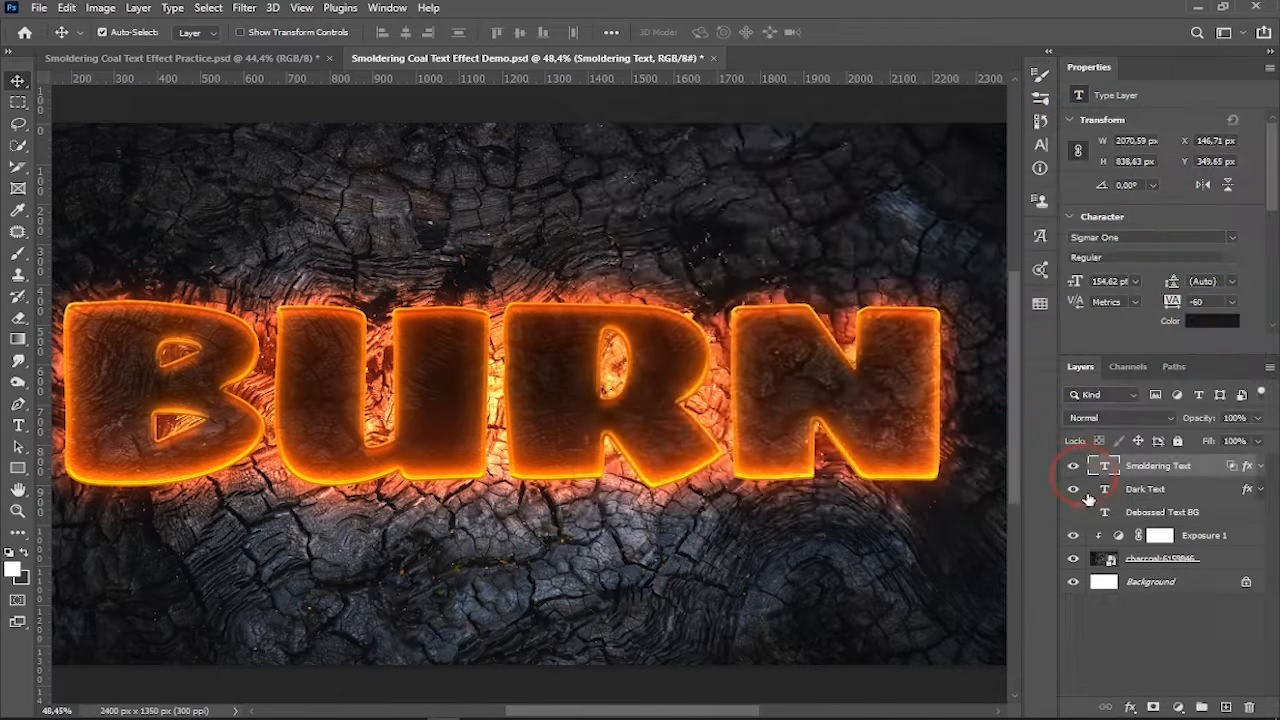
# Toggle the visibility of Smoldering Text and Dark Text to compare their contributions to the effect.
pyautogui.click(1072, 467)
pyautogui.click(1072, 467)
pyautogui.click(1073, 489)
pyautogui.click(1073, 489)
# Show the Debossed Text BG layer and rasterize its type.
pyautogui.click(1150, 512)
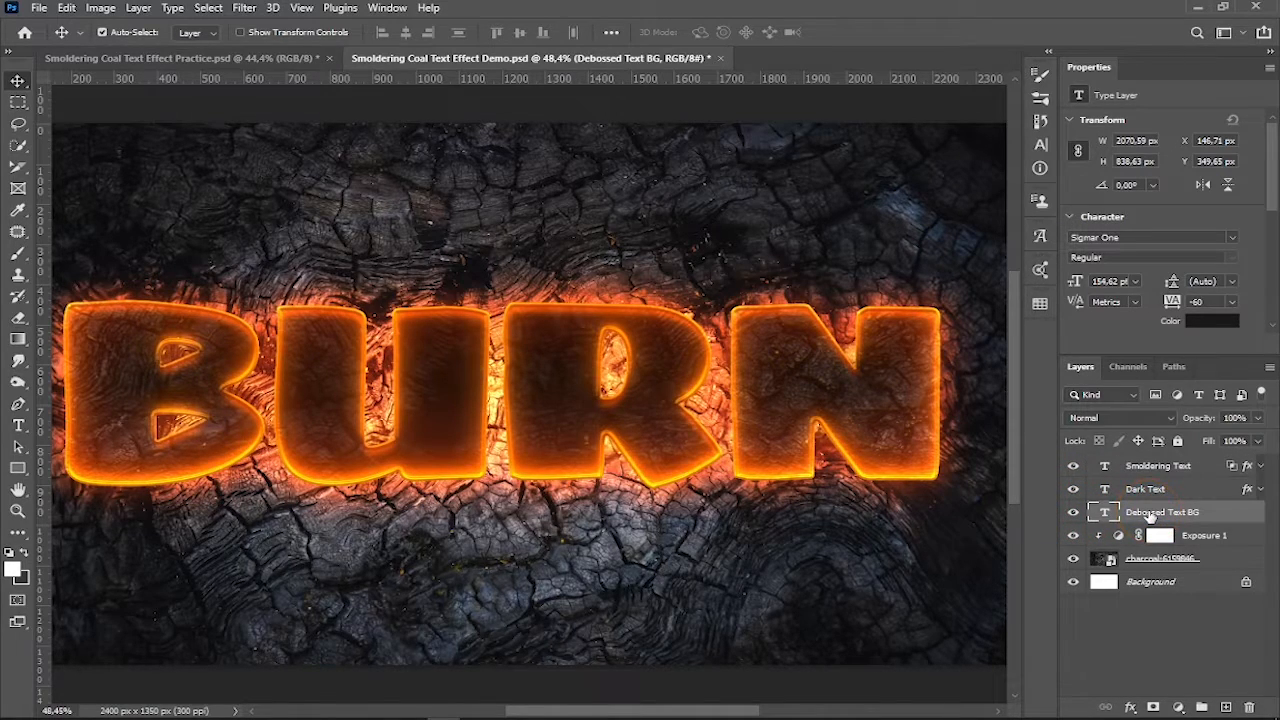
pyautogui.rightClick(1150, 514)
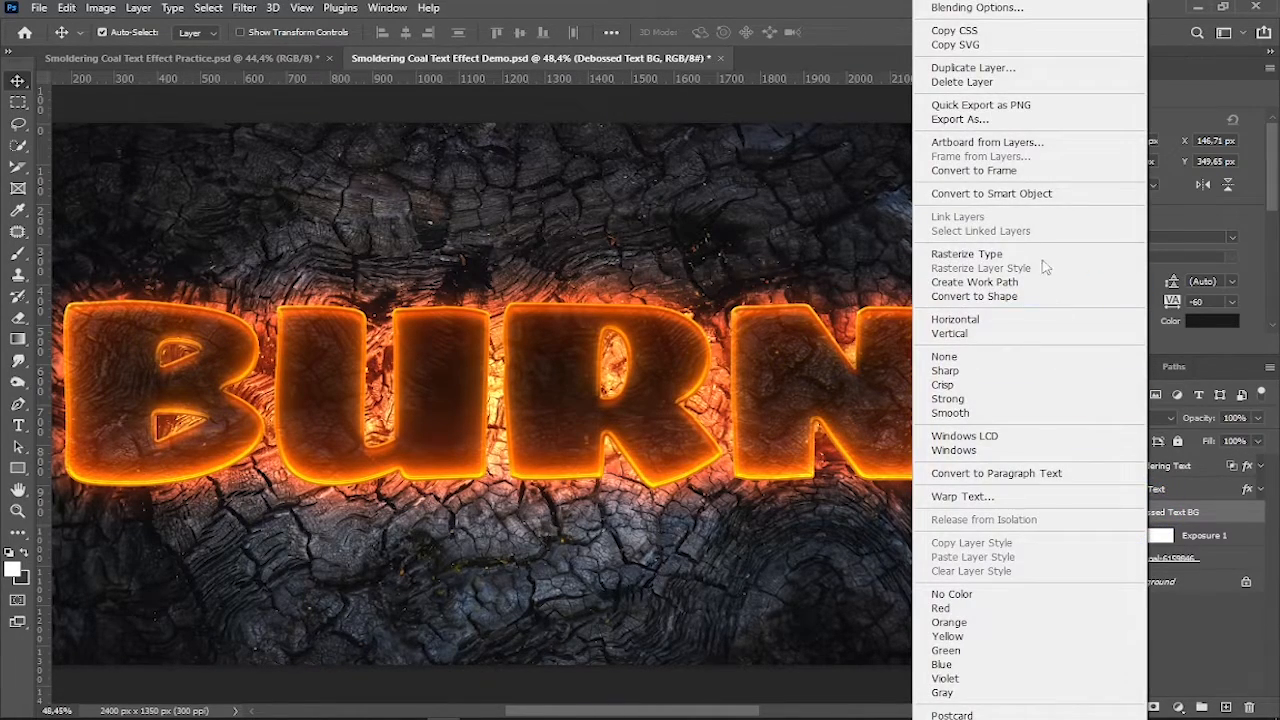
pyautogui.click(1040, 254)
pyautogui.click(1180, 513)
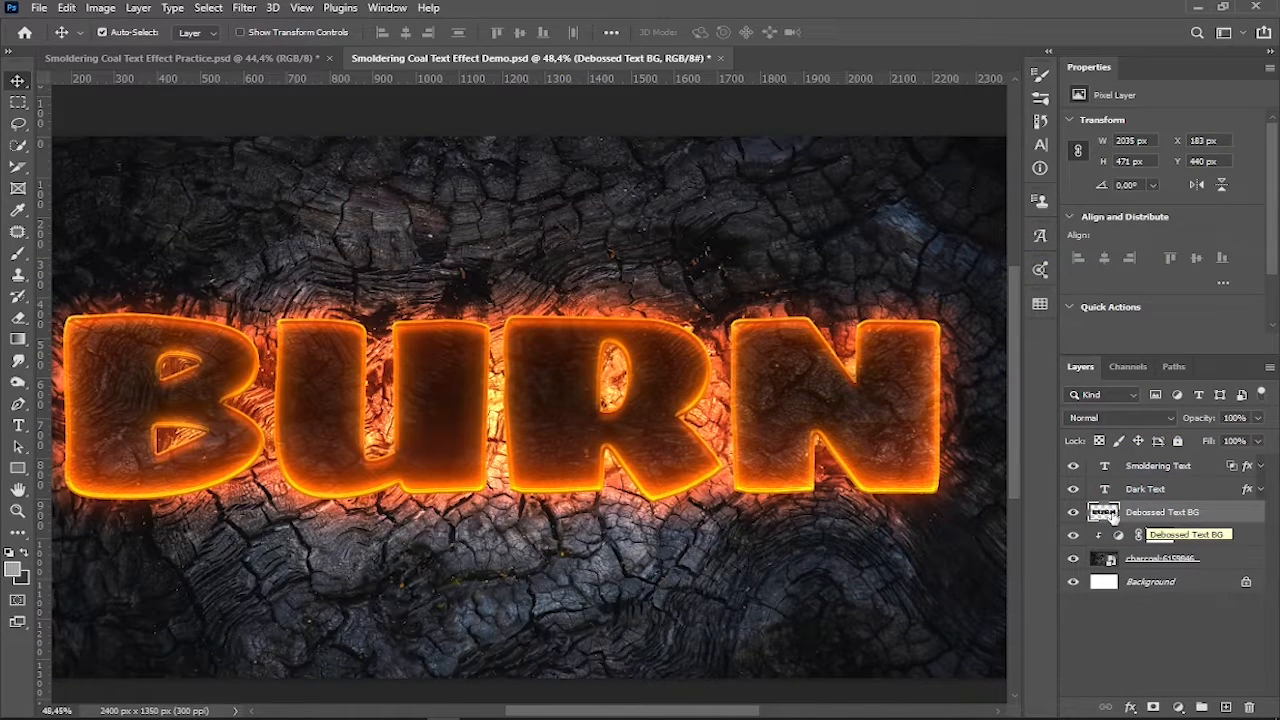
# Load the Debossed Text BG layer's outline as a selection and expand it by 3 pixels.
pyautogui.keyDown('ctrl'); pyautogui.click(1106, 513); pyautogui.keyUp('ctrl')
pyautogui.click(208, 8)
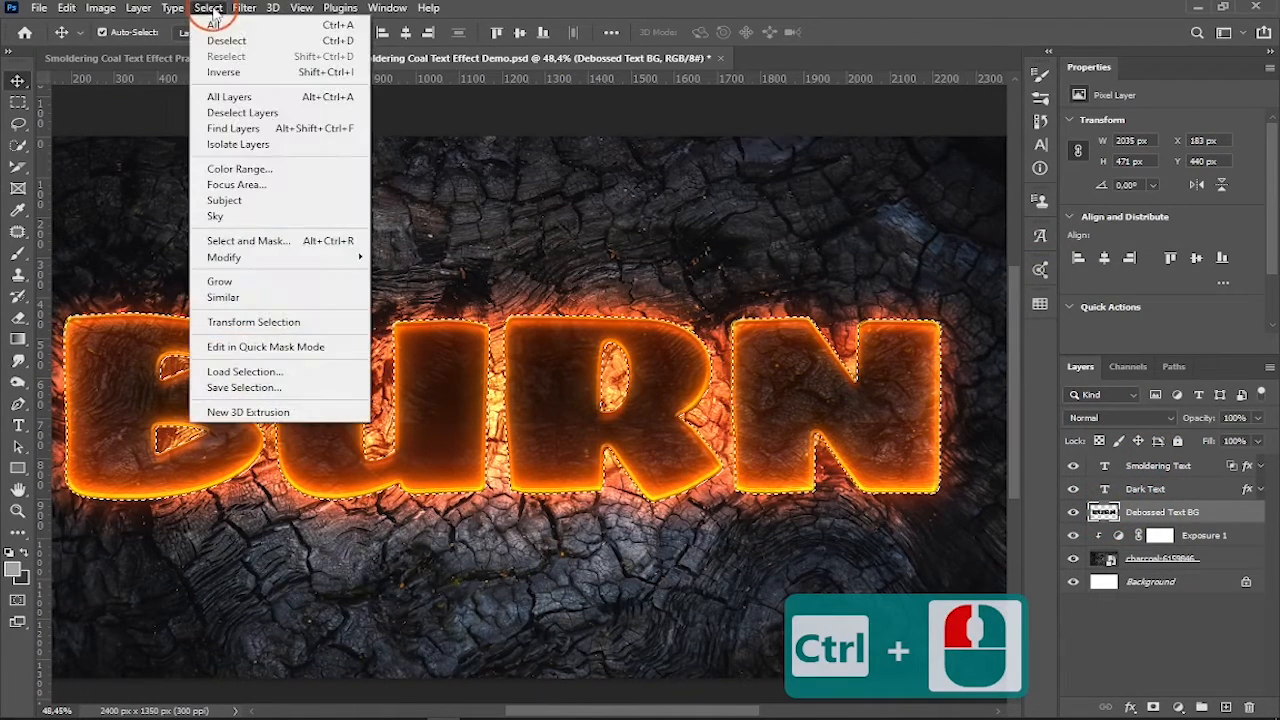
pyautogui.moveTo(236, 257)
pyautogui.click(400, 289)
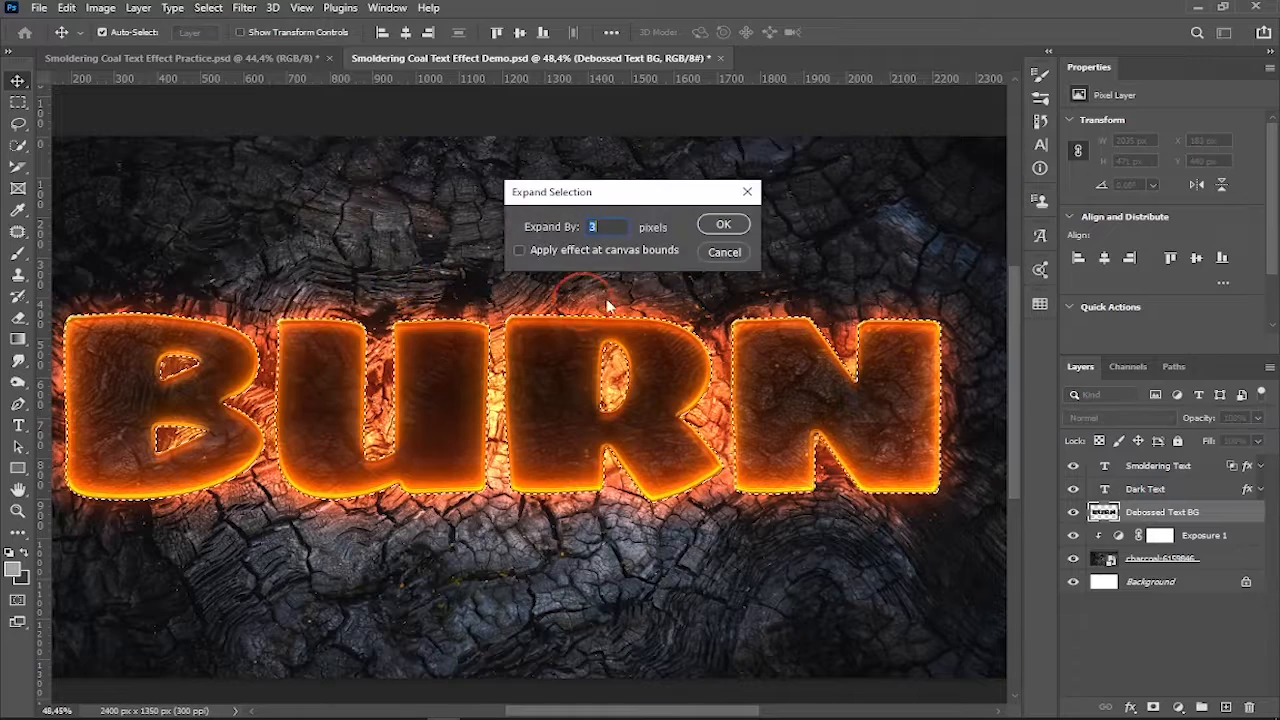
pyautogui.click(614, 270)
pyautogui.click(722, 226)
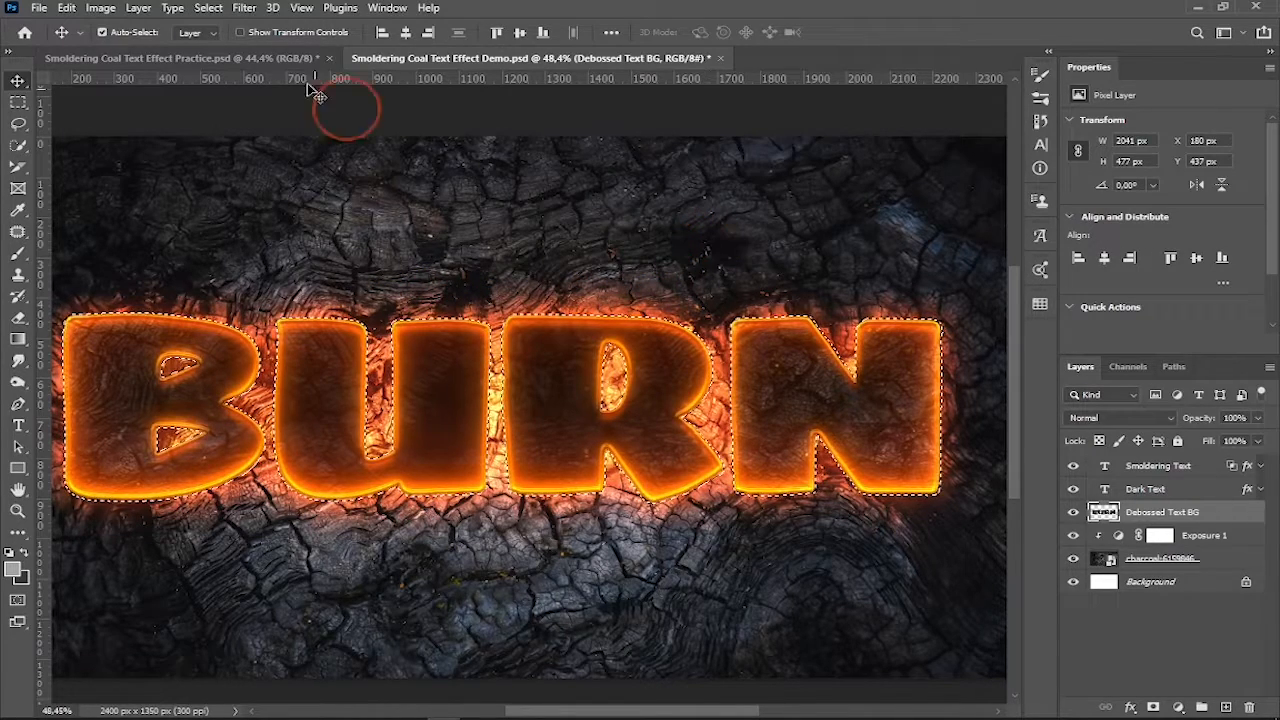
# Feather the text selection with a radius of 1 pixel.
pyautogui.click(208, 8)
pyautogui.moveTo(290, 258)
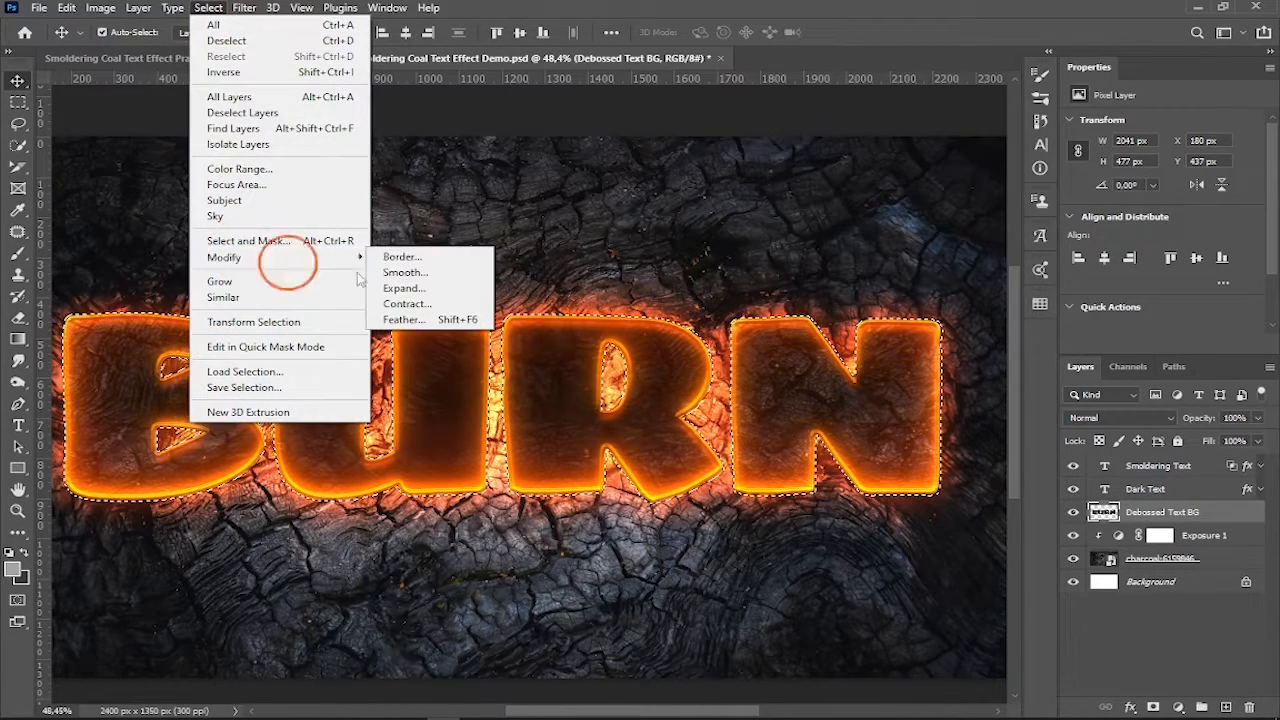
pyautogui.click(402, 319)
pyautogui.write('5')
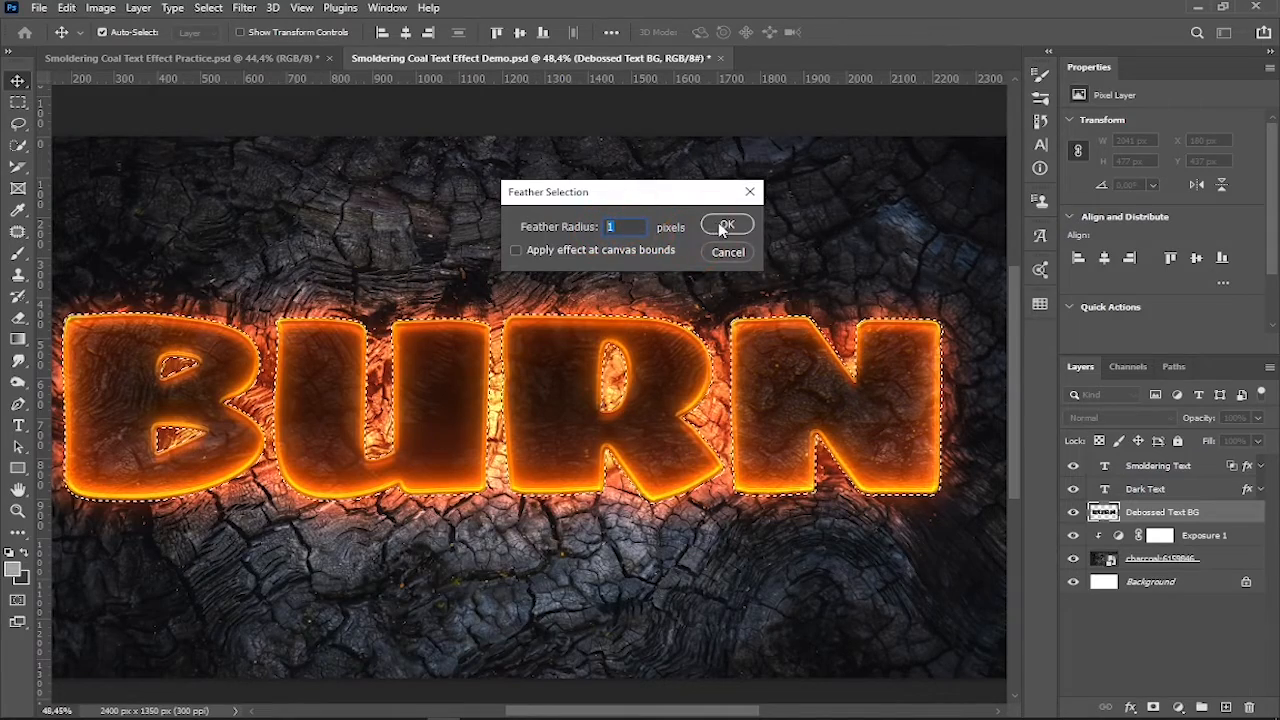
pyautogui.click(727, 224)
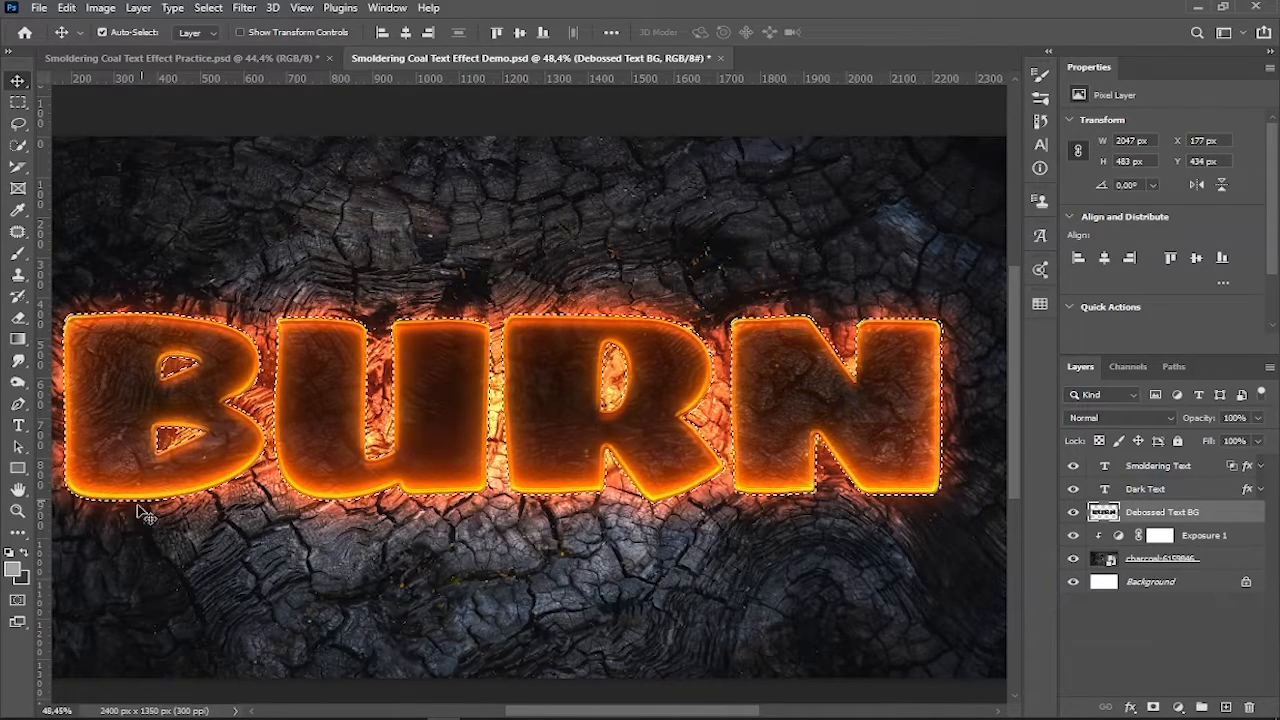
# Set the foreground color to 000000, fill the selection on Debossed Text BG with it, and deselect.
pyautogui.click(14, 570)
pyautogui.click(842, 433)
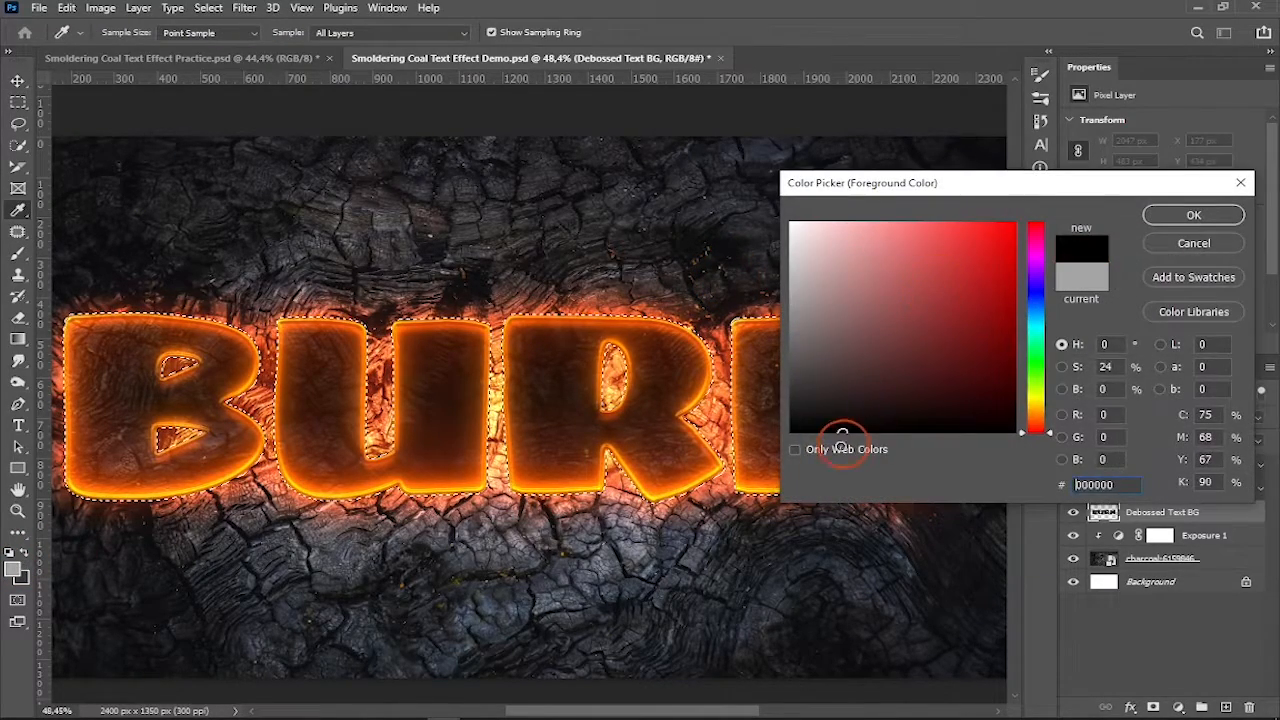
pyautogui.click(1193, 215)
pyautogui.press('v')
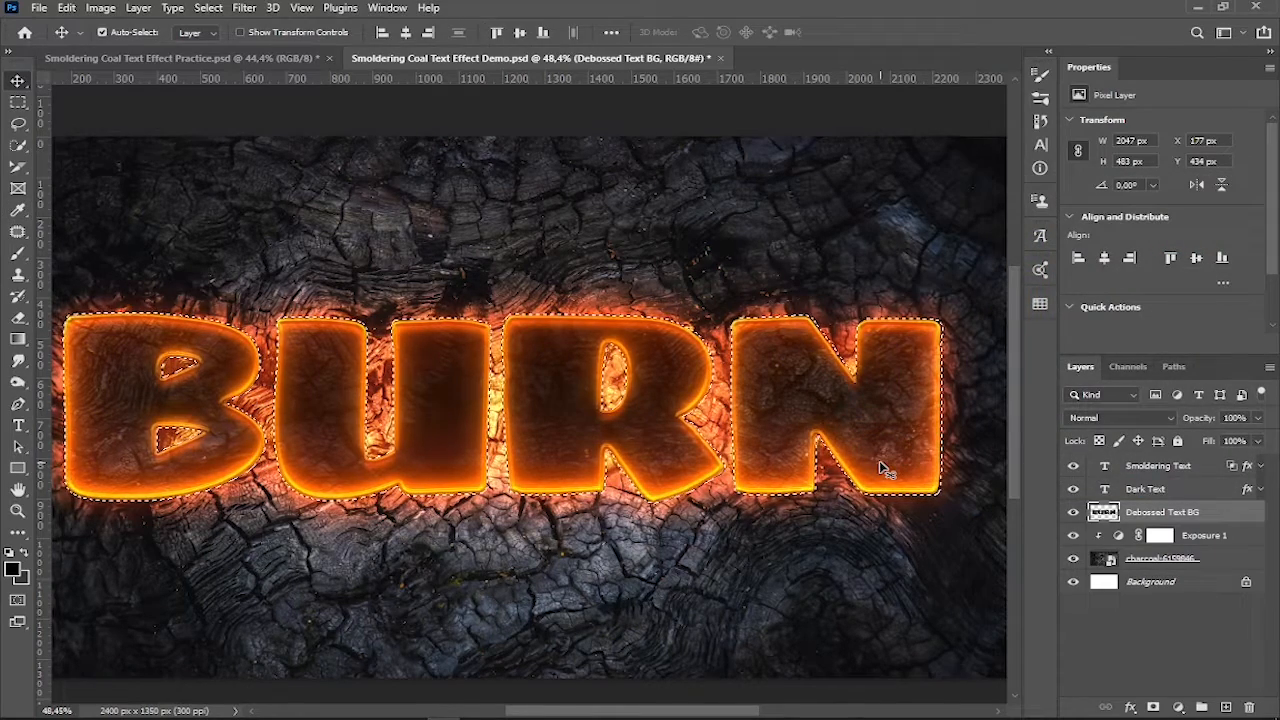
pyautogui.hotkey('alt', 'BackSpace')
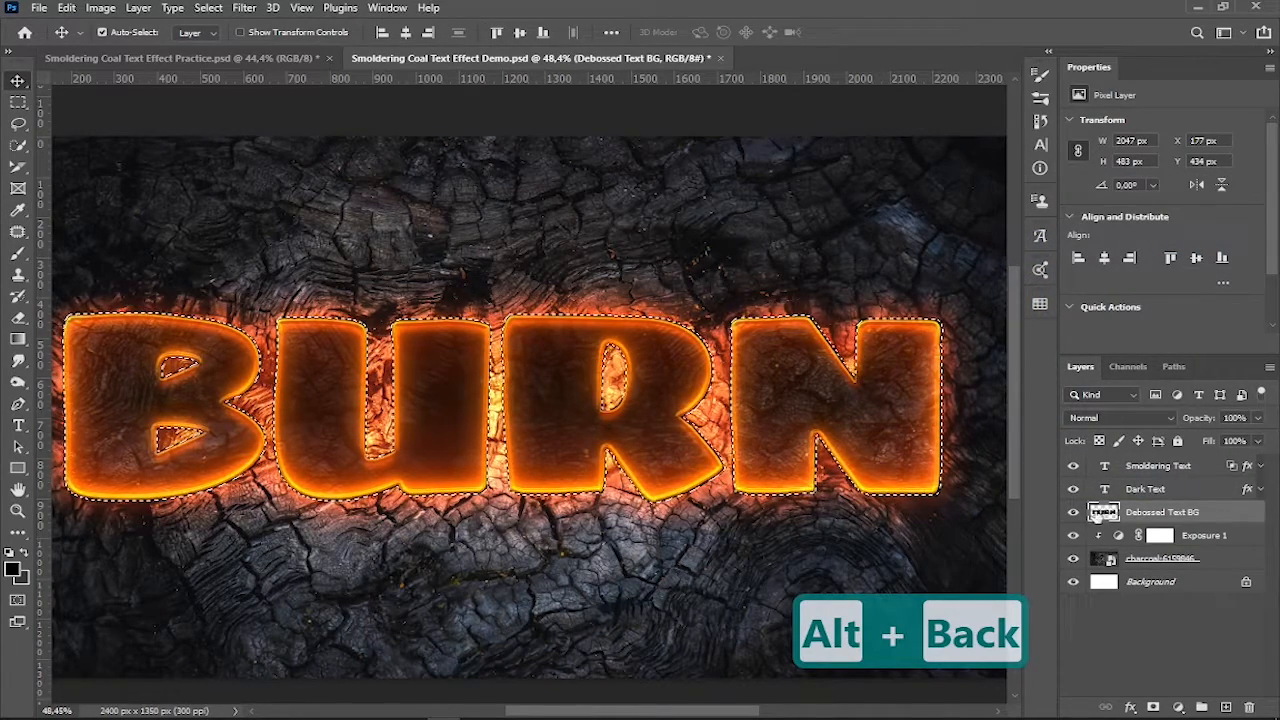
pyautogui.hotkey('ctrl', 'd')
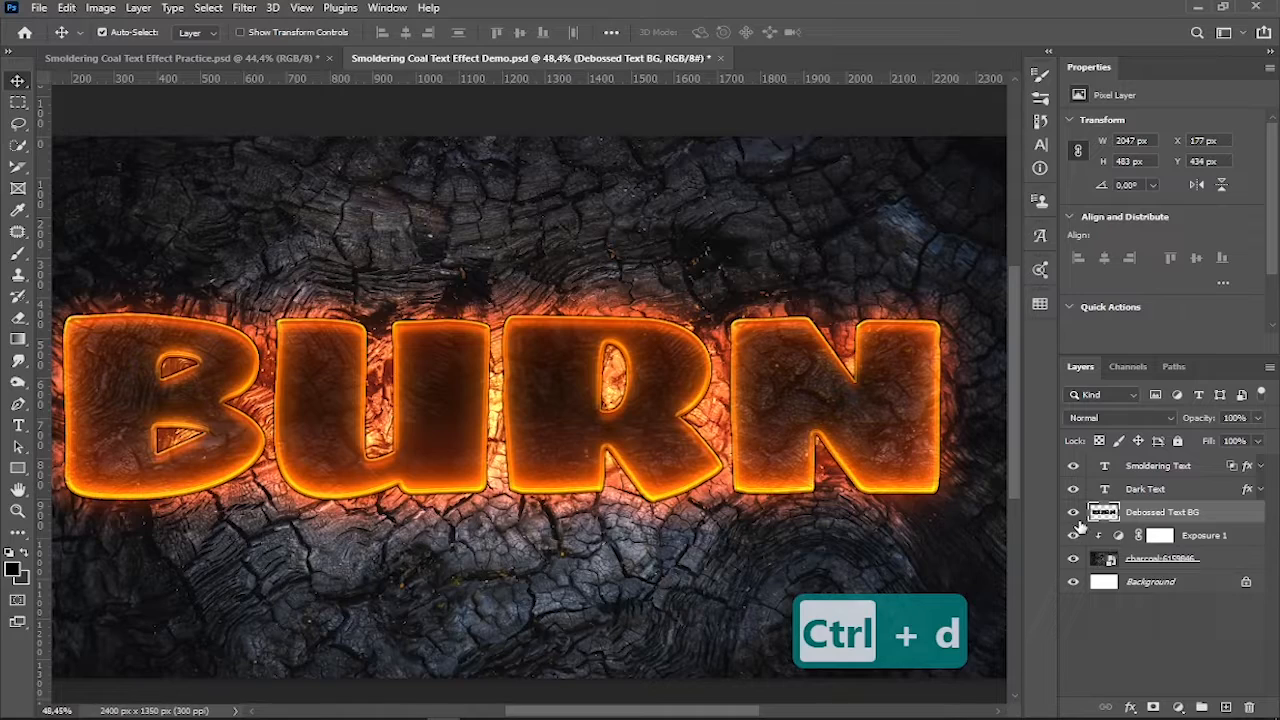
# Preview the Debossed Text BG layer in isolation and convert it to a smart object.
pyautogui.keyDown('alt'); pyautogui.click(1074, 514); pyautogui.keyUp('alt')
pyautogui.keyDown('alt'); pyautogui.click(1074, 514); pyautogui.keyUp('alt')
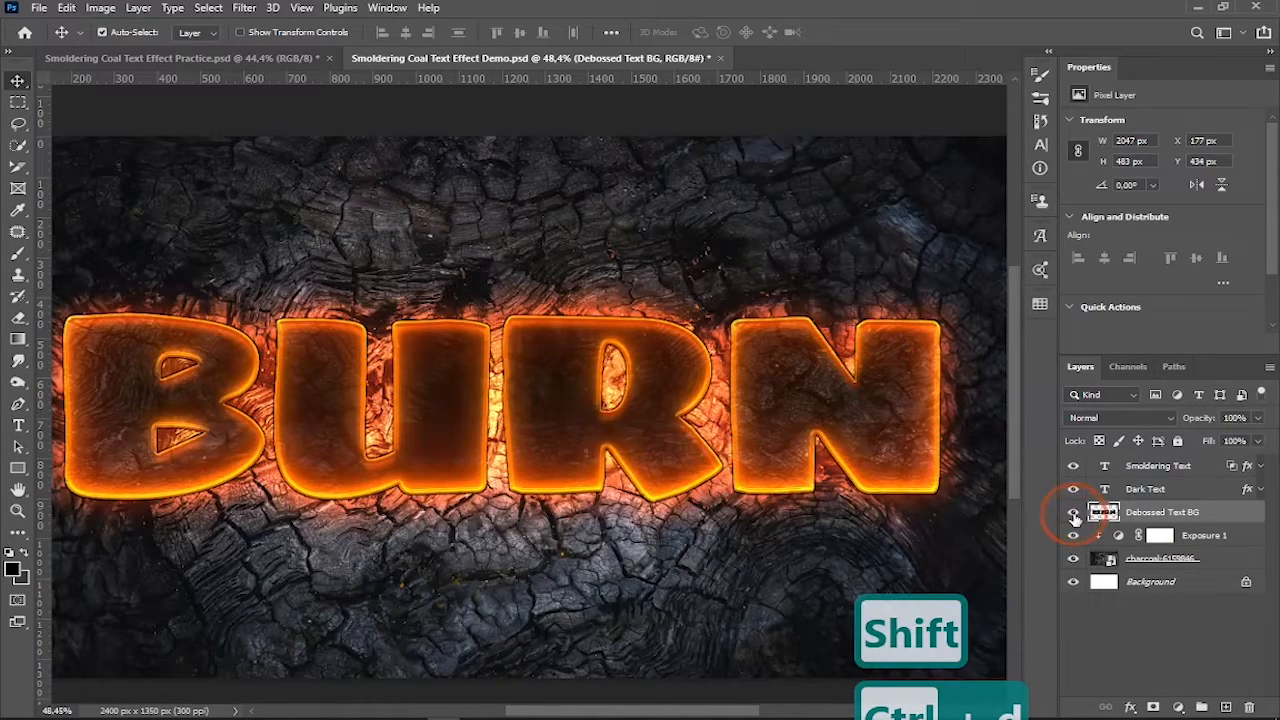
pyautogui.rightClick(1190, 514)
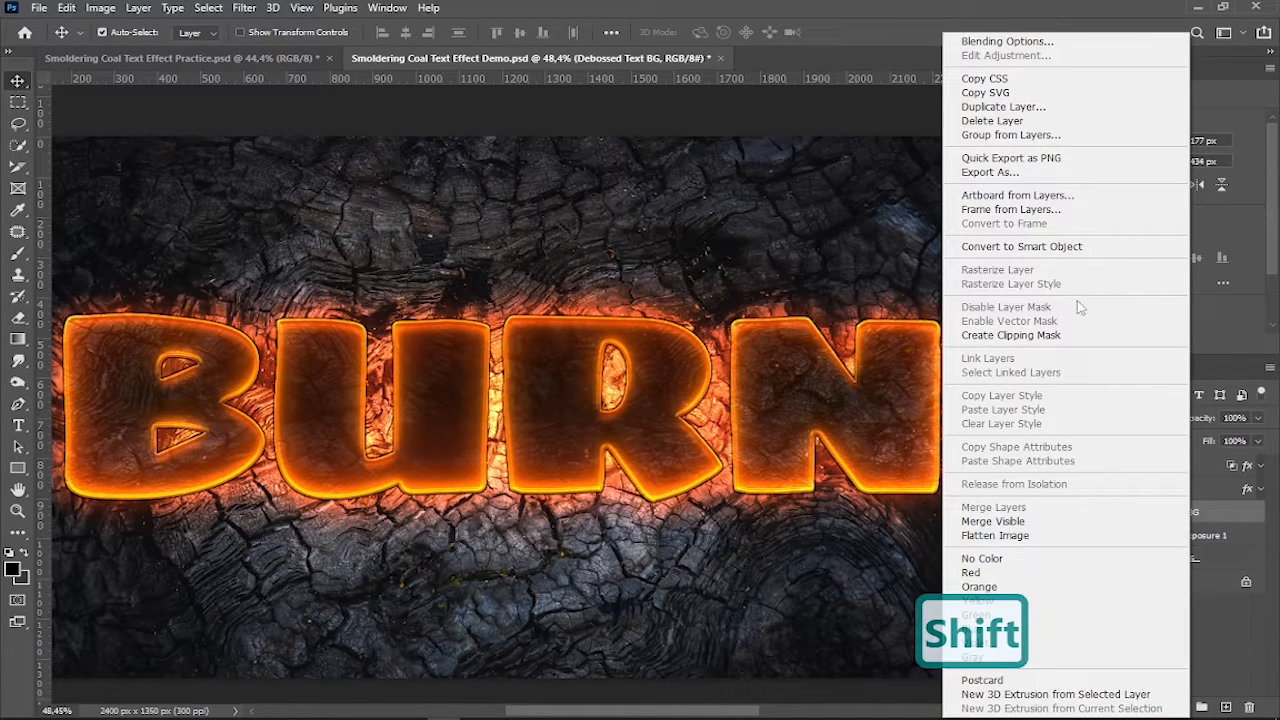
pyautogui.click(1021, 246)
# Give Debossed Text BG a Smooth Outer Bevel with depth 50%, direction Up, size 20 px, angle 138° and altitude 48°.
pyautogui.click(1130, 707)
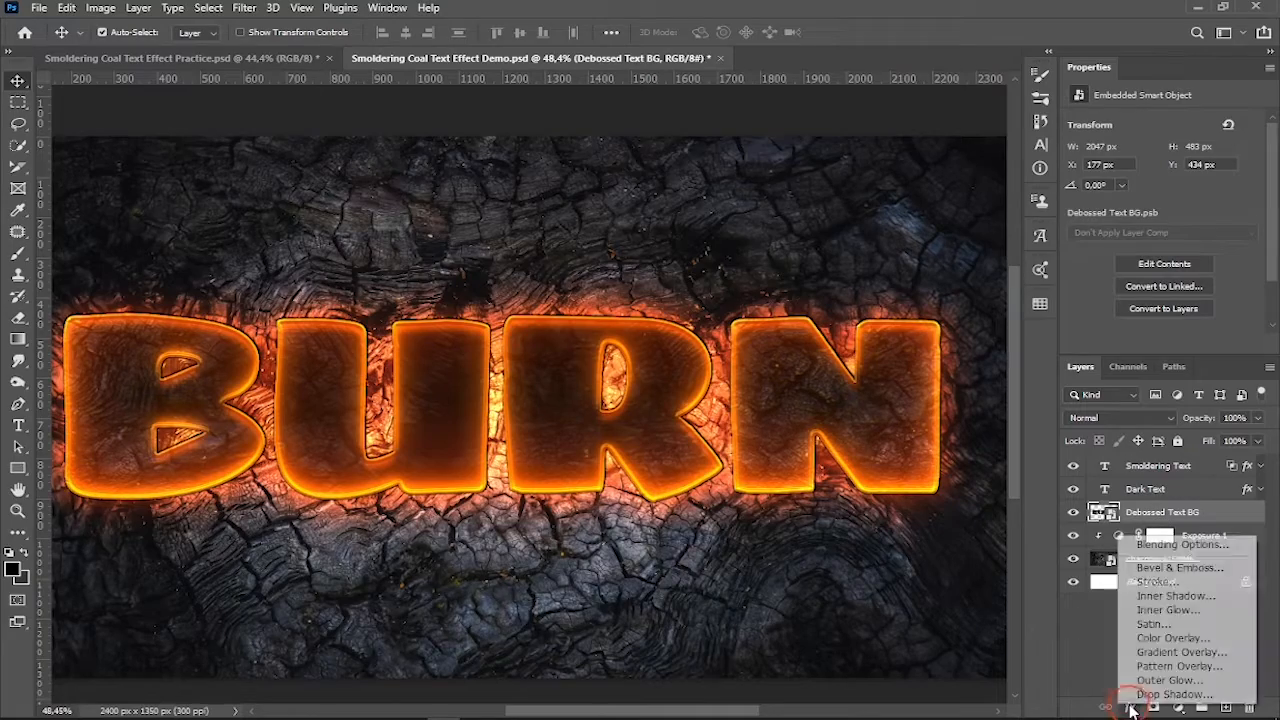
pyautogui.click(1168, 491)
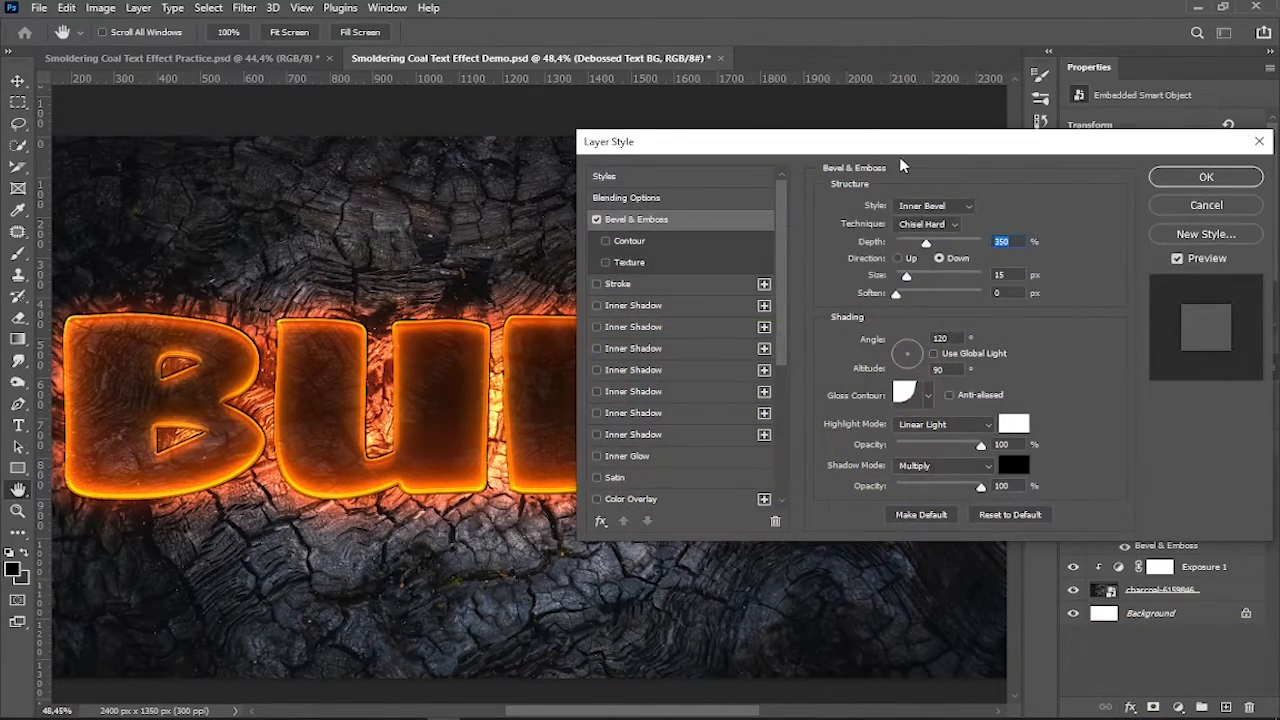
pyautogui.moveTo(909, 143); pyautogui.dragTo(889, 97)
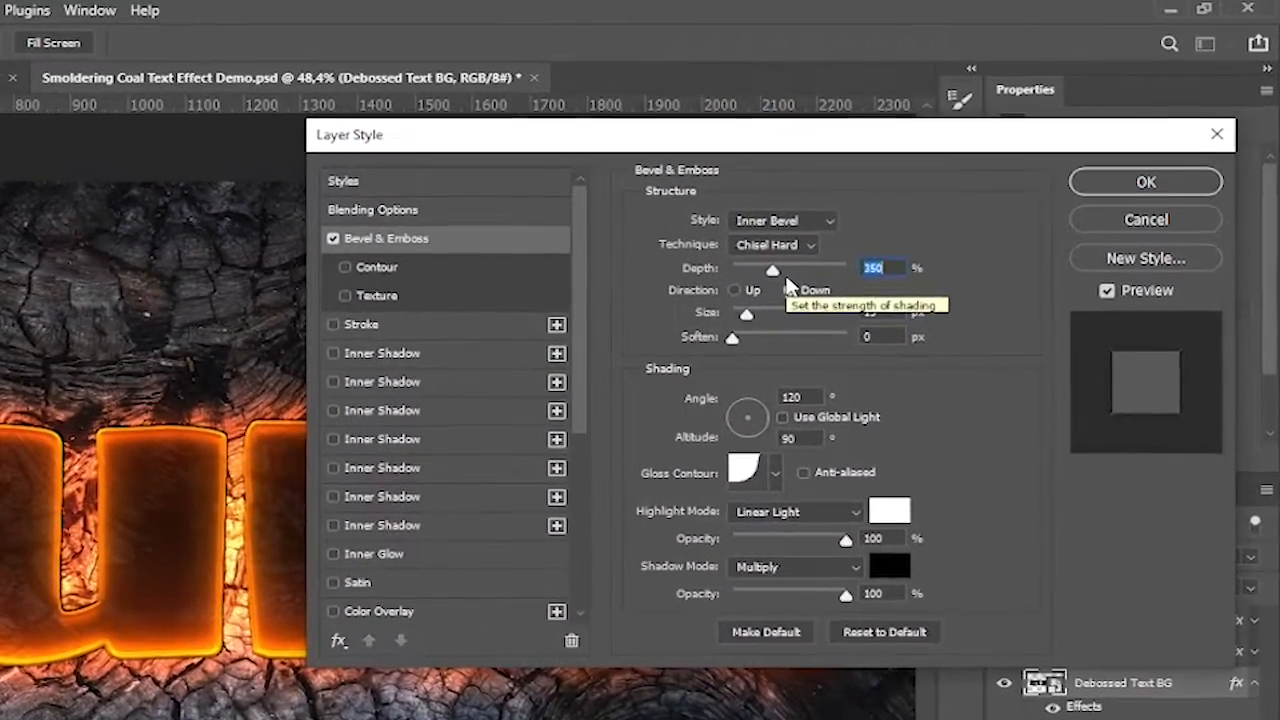
pyautogui.click(862, 192)
pyautogui.click(762, 240)
pyautogui.click(790, 244)
pyautogui.click(765, 254)
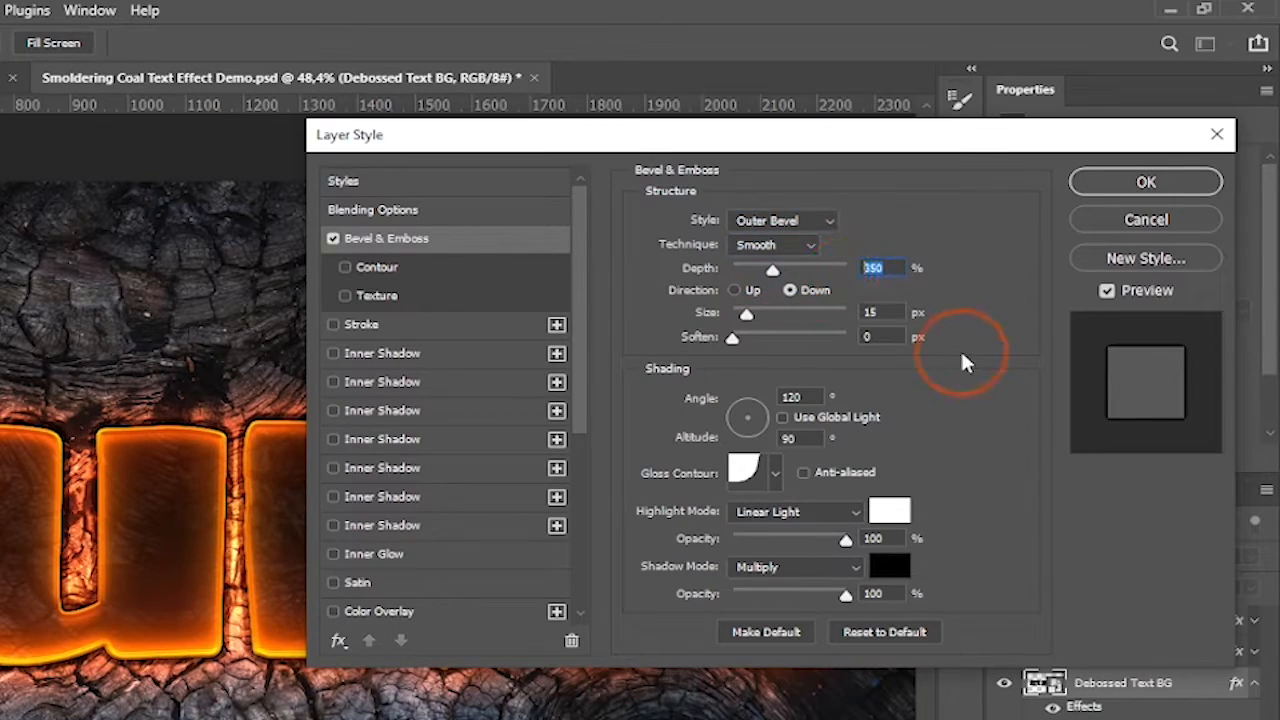
pyautogui.write('50')
pyautogui.click(738, 290)
pyautogui.click(868, 313)
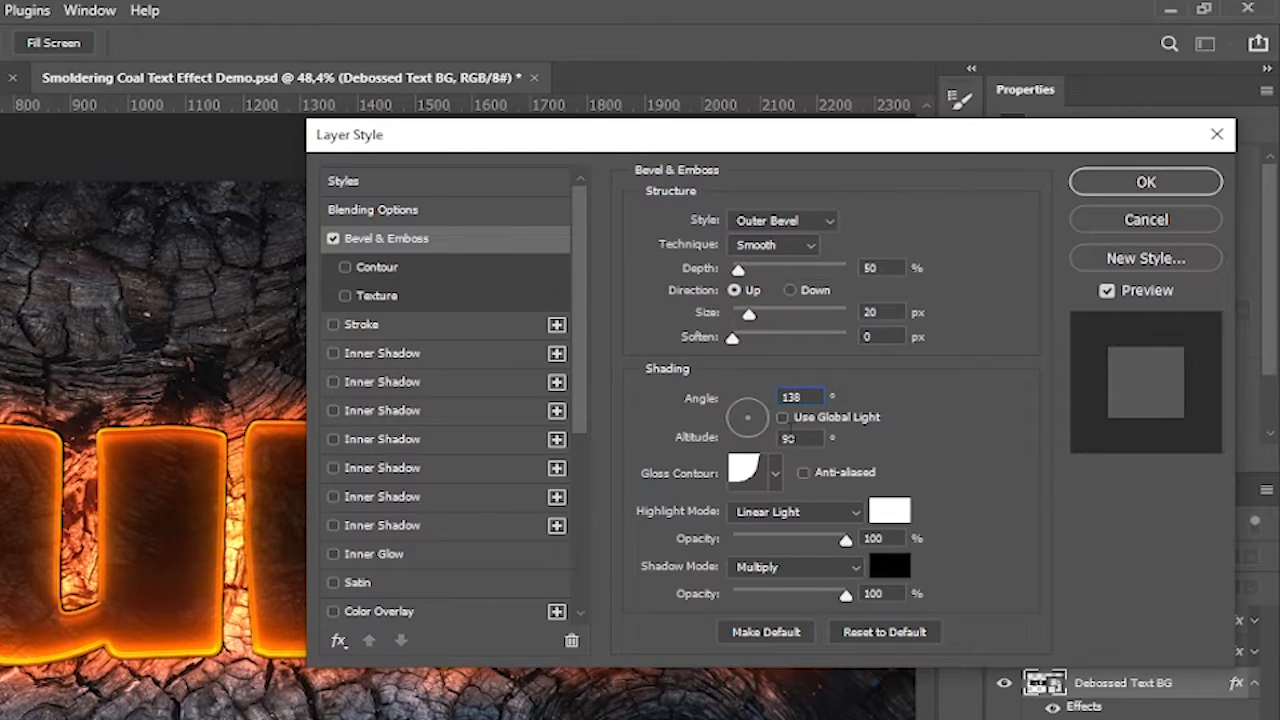
pyautogui.write('48')
# Set the bevel's gloss contour to the straight linear curve, highlight opacity to 0%, and shadow to Linear Burn at 25%.
pyautogui.click(775, 474)
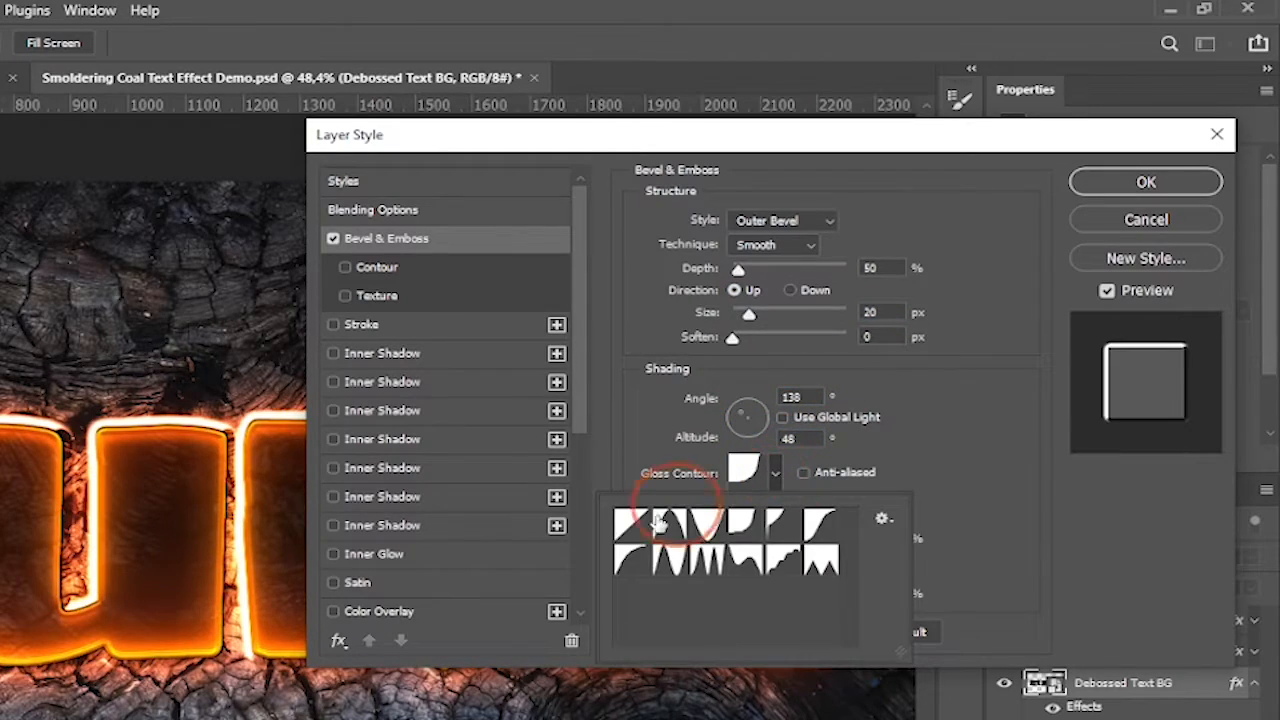
pyautogui.click(920, 537)
pyautogui.moveTo(846, 540); pyautogui.dragTo(740, 539)
pyautogui.click(786, 566)
pyautogui.click(776, 528)
pyautogui.doubleClick(868, 593)
pyautogui.write('25')
# Add a black Linear Burn Inner Shadow at 100% opacity, 147°, 5 px distance and 50 px size, and apply the layer style.
pyautogui.click(400, 354)
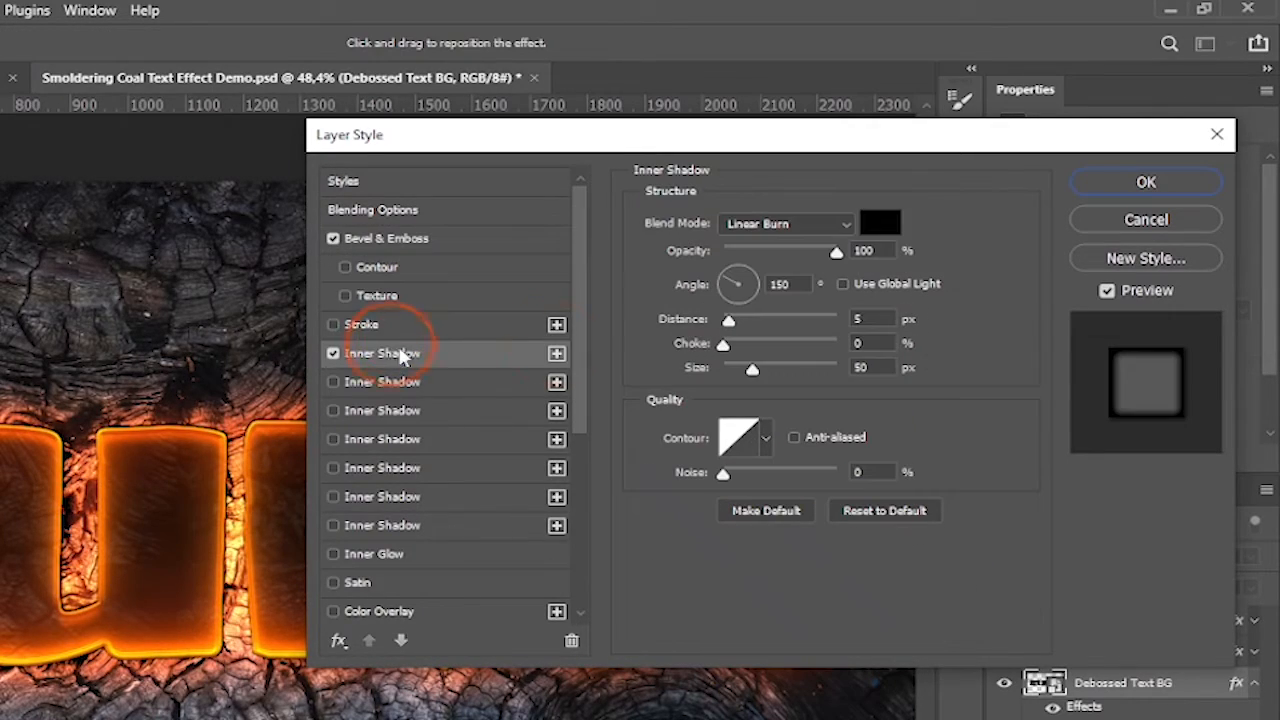
pyautogui.doubleClick(866, 251)
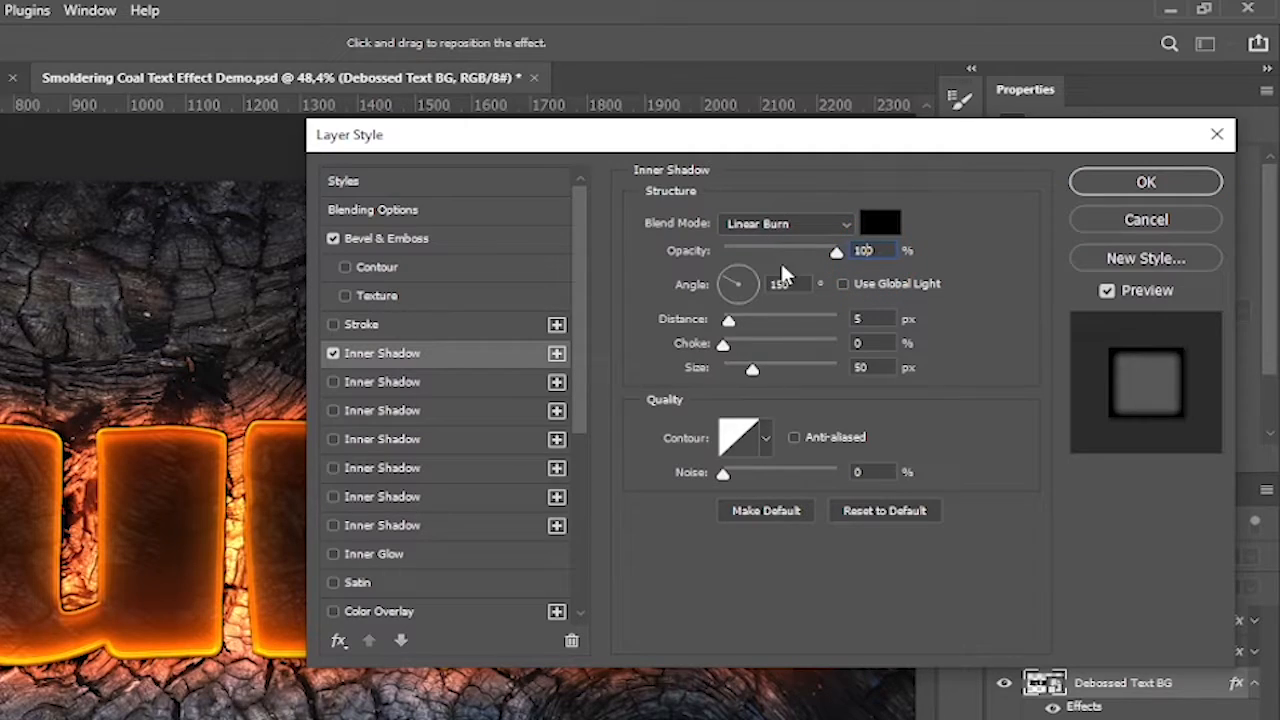
pyautogui.doubleClick(860, 367)
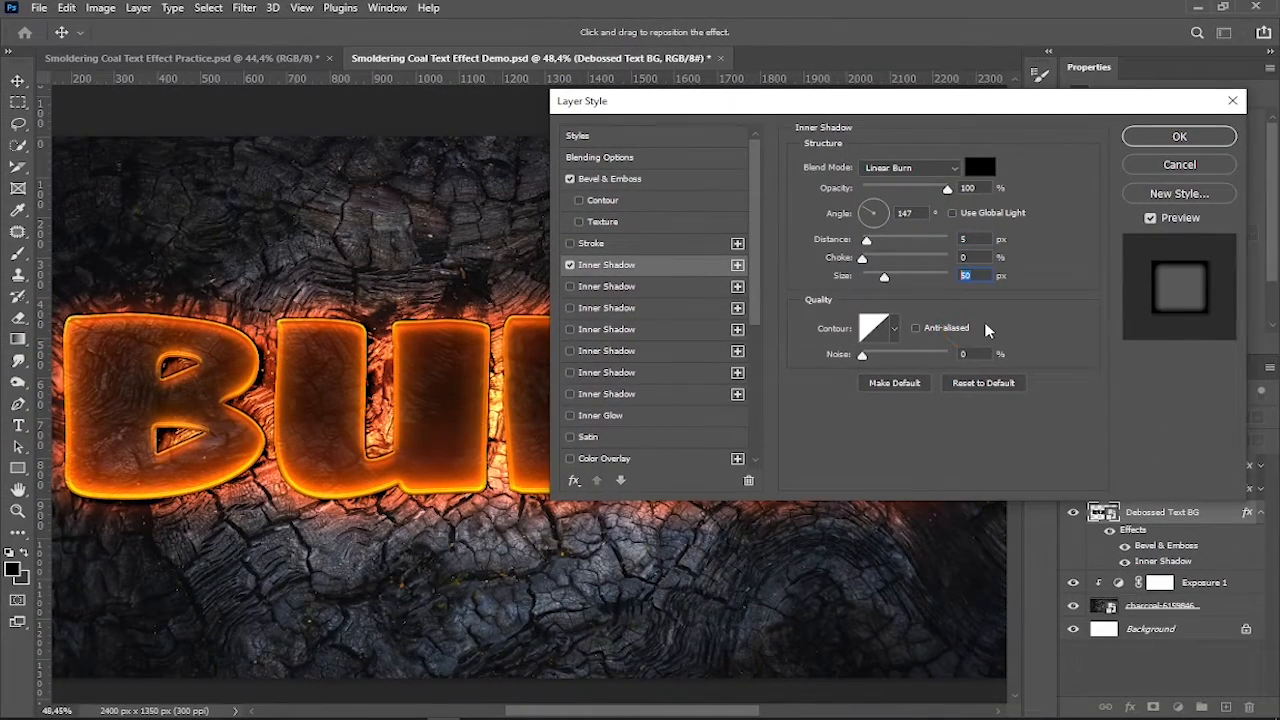
pyautogui.click(1179, 136)
# Collapse the effects list of Debossed Text BG and convert the styled layer to a smart object.
pyautogui.click(1262, 513)
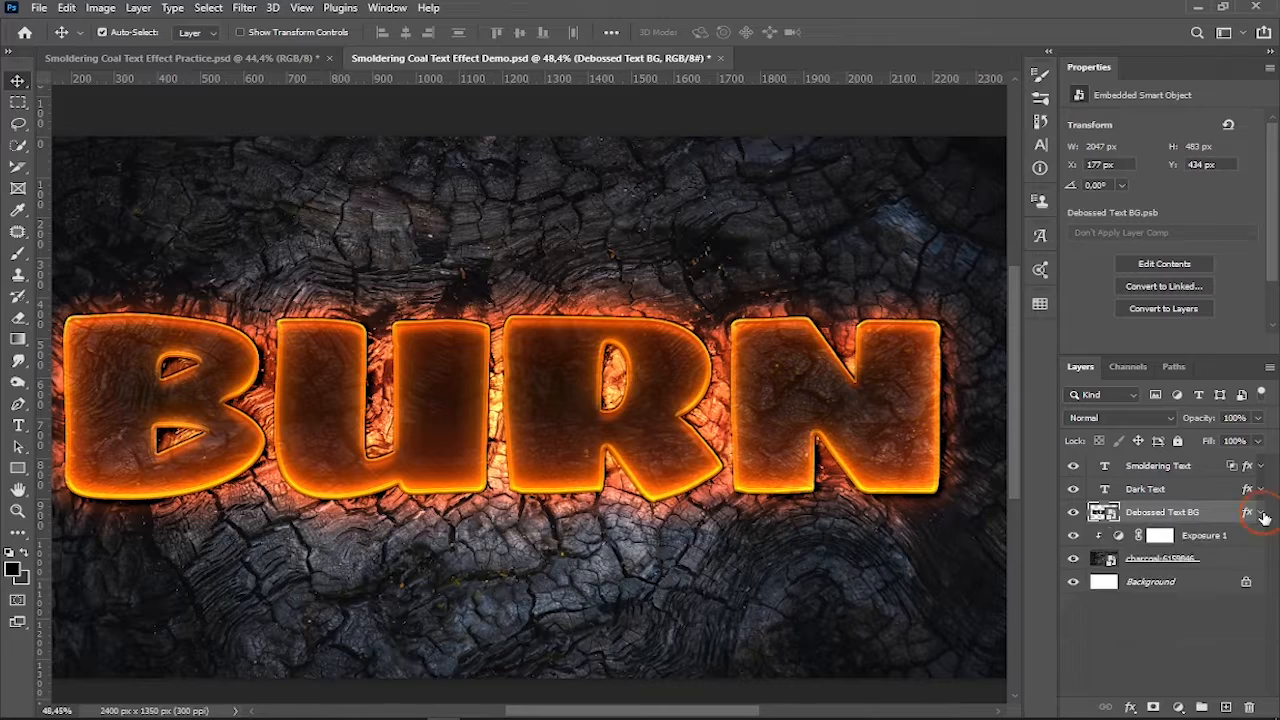
pyautogui.rightClick(1148, 515)
pyautogui.click(1003, 320)
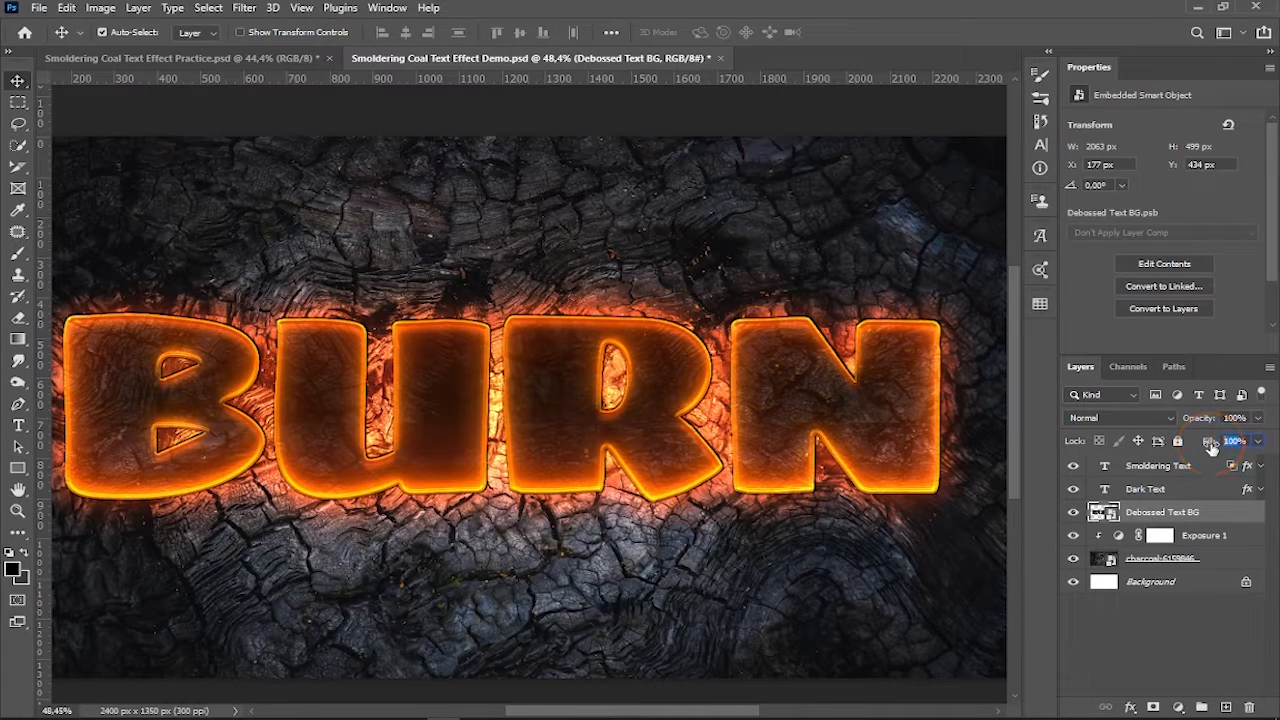
# Set the fill of Debossed Text BG to 60% and wrap the layer in another smart object.
pyautogui.moveTo(1208, 444); pyautogui.dragTo(1212, 445)
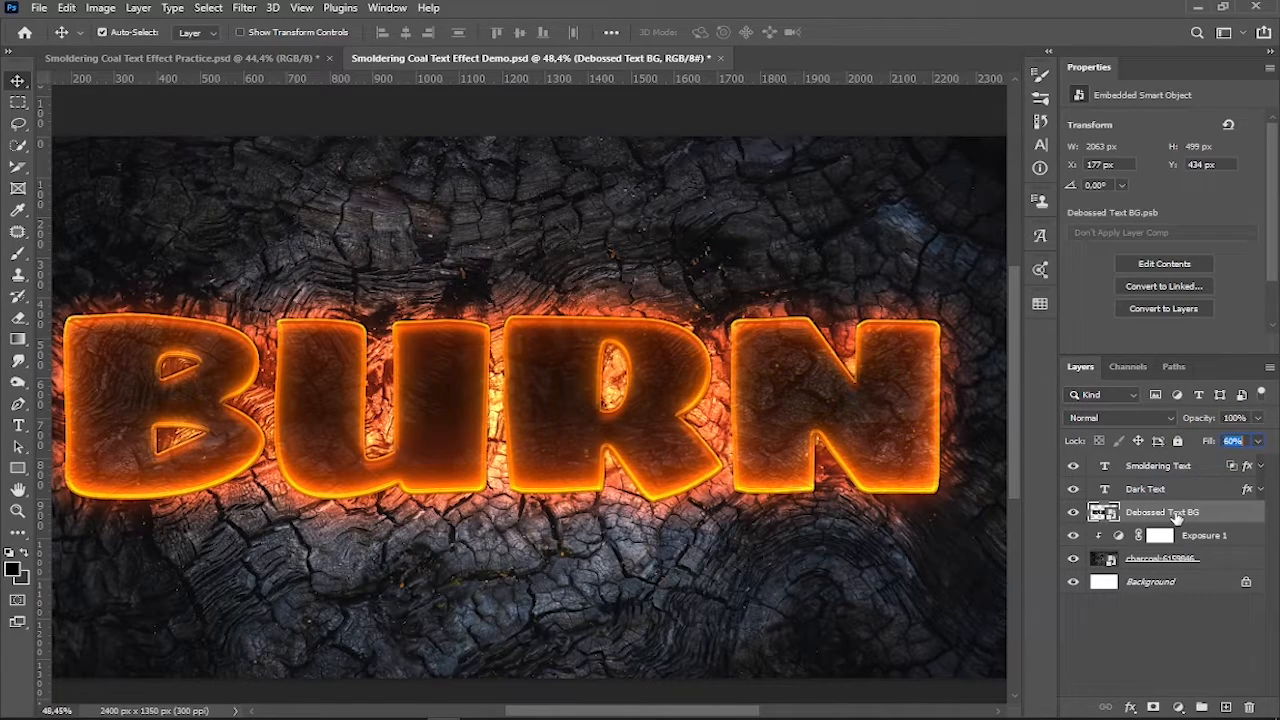
pyautogui.rightClick(1177, 516)
pyautogui.click(1006, 157)
# Add a Chisel Hard Inner Bevel to Debossed Text BG with depth 350%, direction Down, size 15 px, angle 120° and altitude 90°.
pyautogui.click(1132, 708)
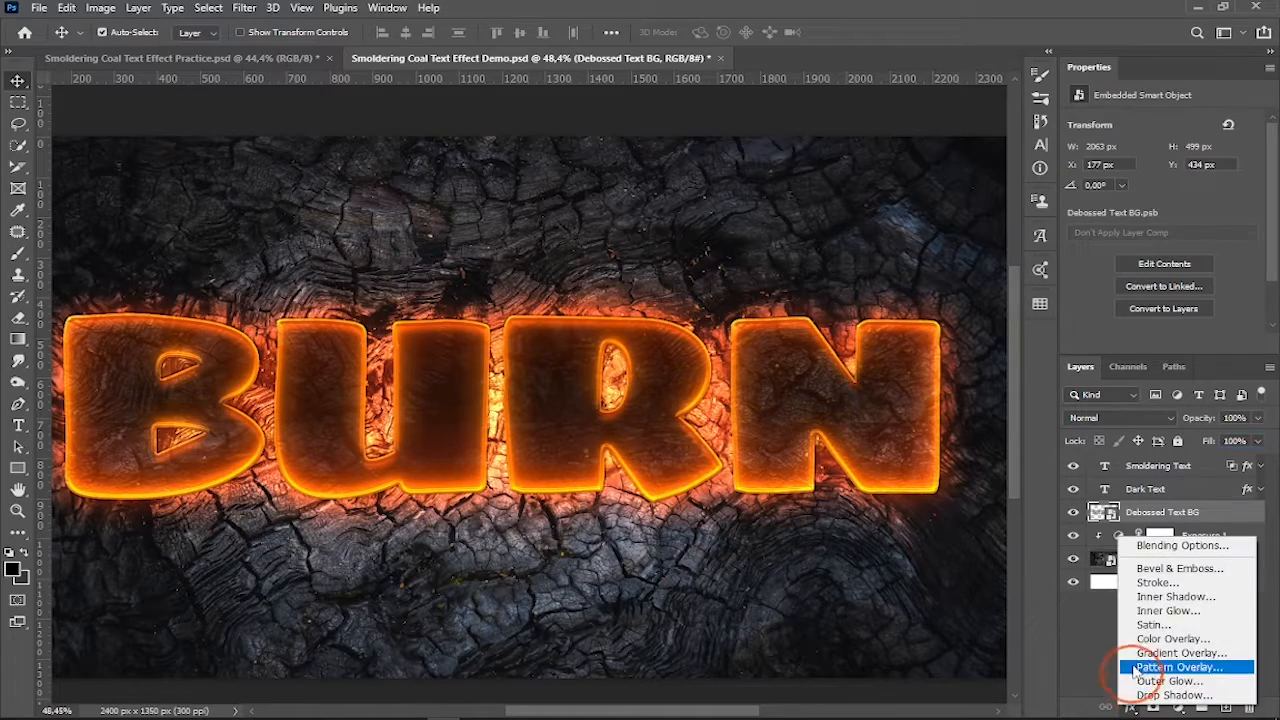
pyautogui.click(1172, 598)
pyautogui.click(894, 160)
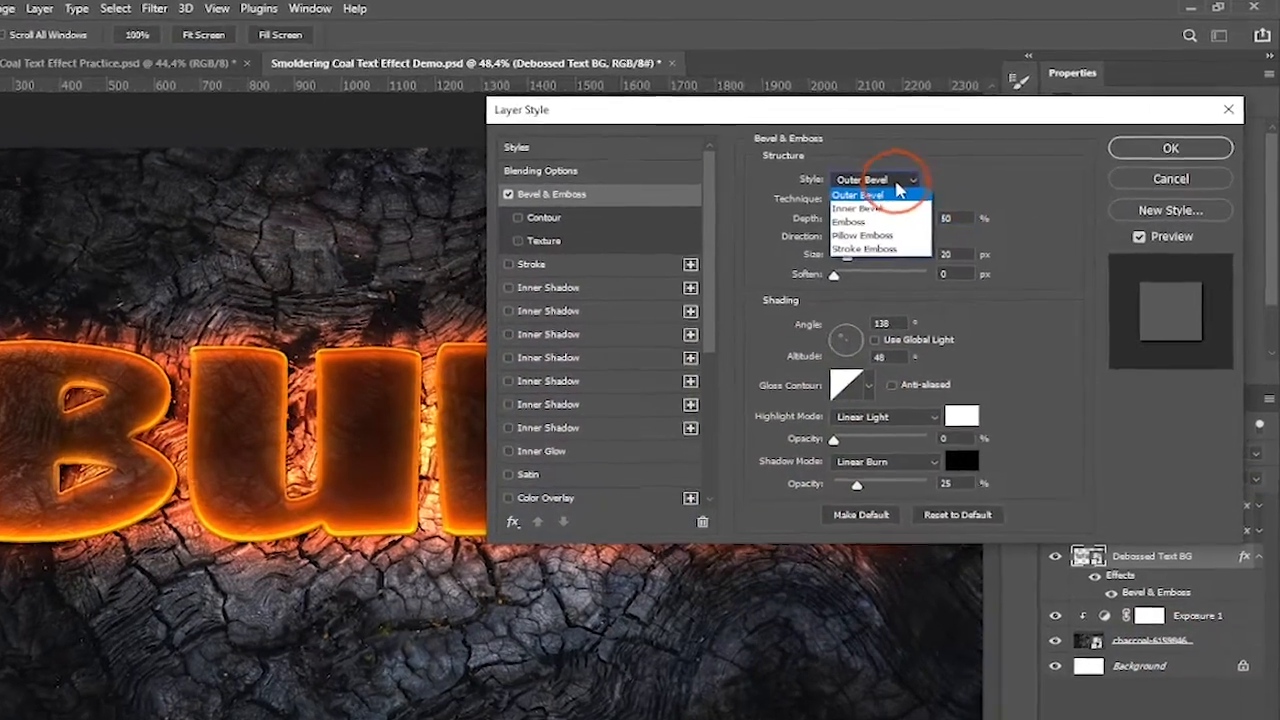
pyautogui.click(890, 175)
pyautogui.click(780, 246)
pyautogui.click(790, 290)
pyautogui.press('Tab')
pyautogui.click(790, 290)
pyautogui.doubleClick(870, 312)
pyautogui.write('15')
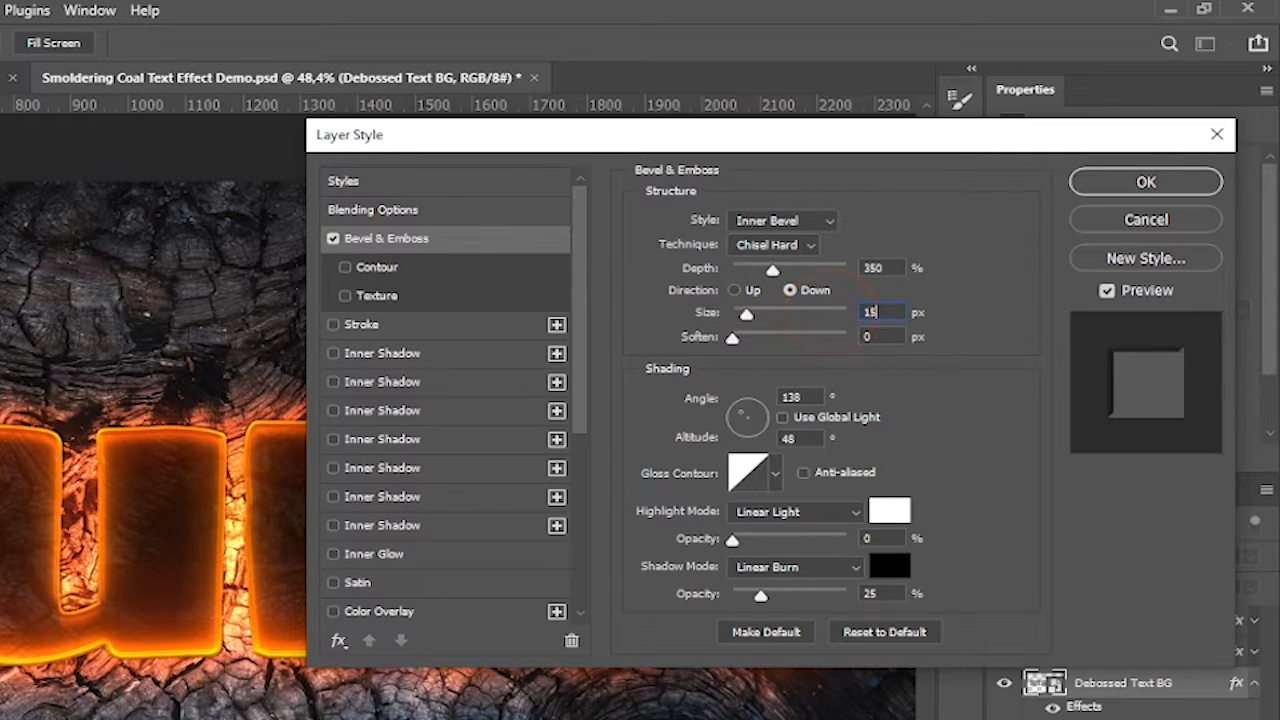
pyautogui.write('90')
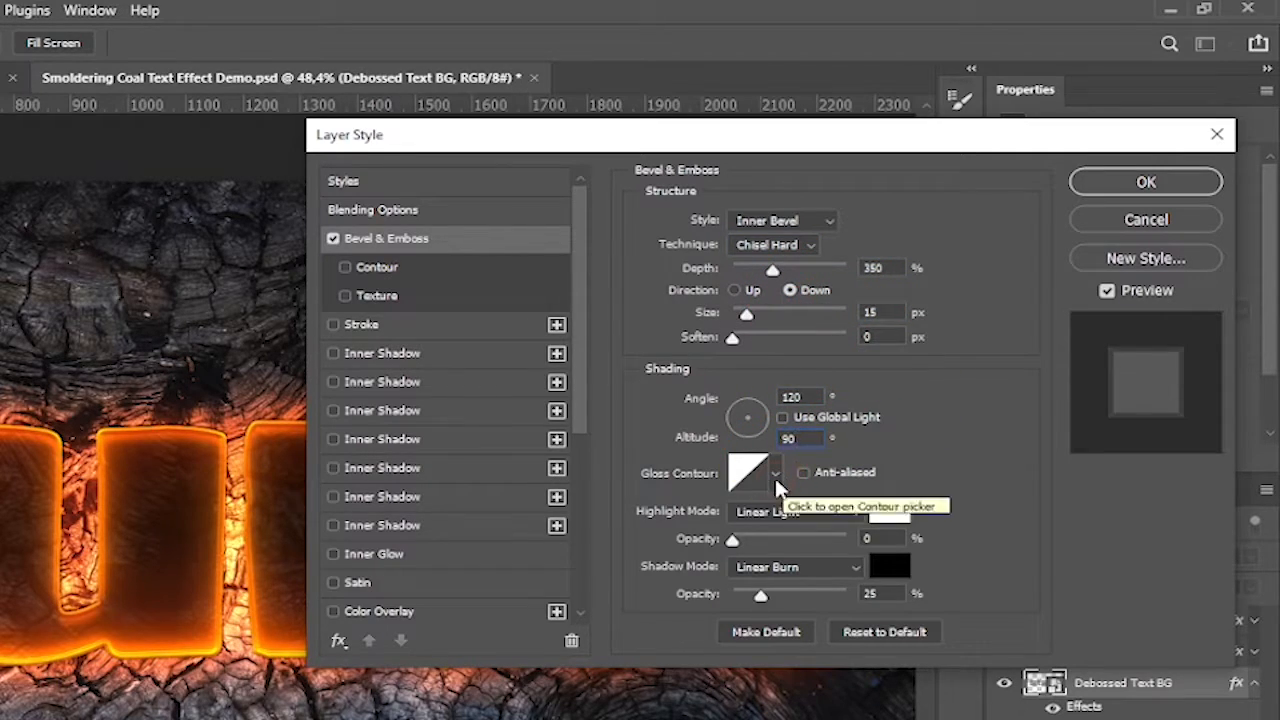
# Set the bevel's cove-shaped gloss contour, Linear Light highlight at 100% and Multiply shadow at 100%, and apply the style.
pyautogui.click(775, 472)
pyautogui.click(738, 520)
pyautogui.click(920, 462)
pyautogui.moveTo(733, 538); pyautogui.dragTo(846, 538)
pyautogui.click(785, 507)
pyautogui.click(800, 712)
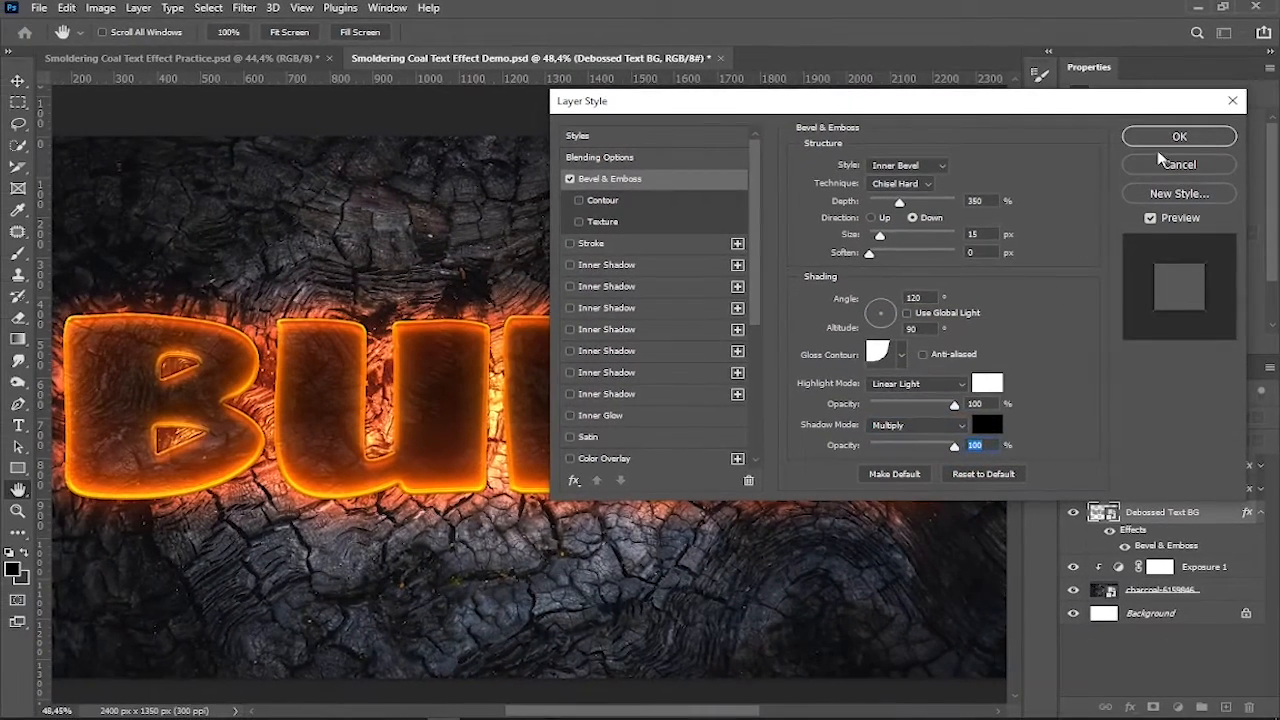
pyautogui.click(1146, 181)
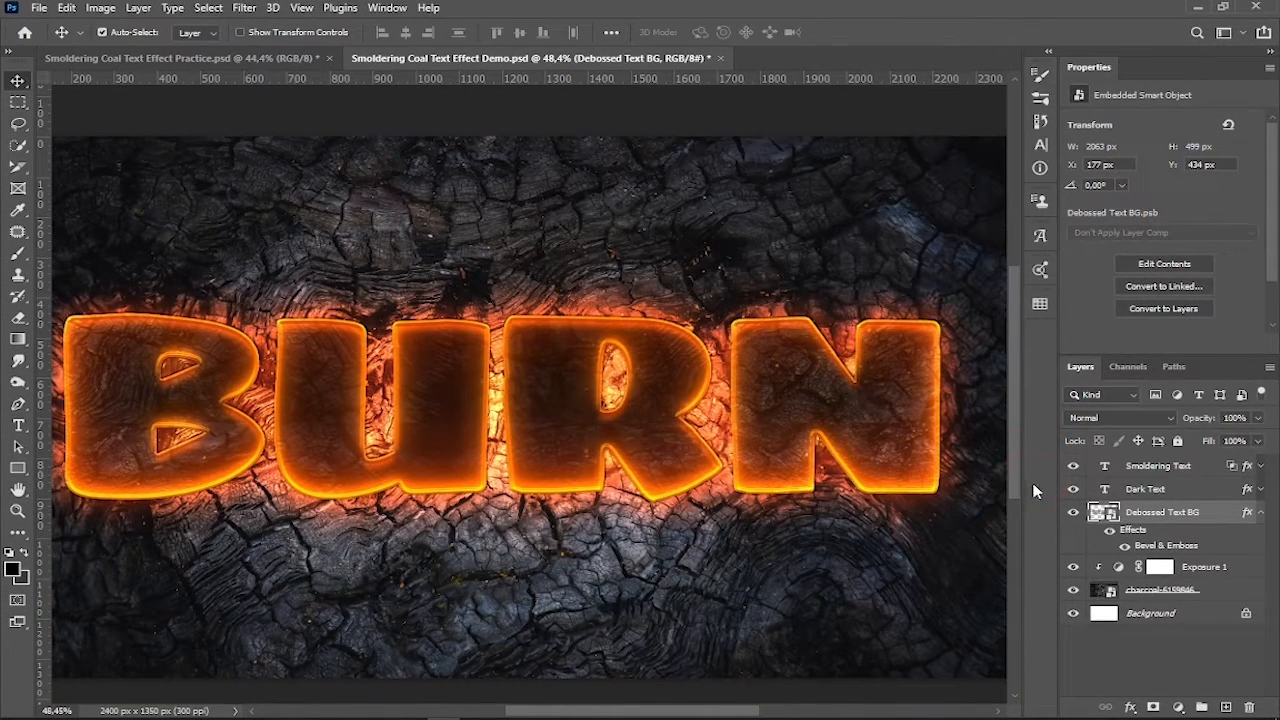
# Create a new layer above Smoldering Text and name it Smoke.
pyautogui.click(1151, 471)
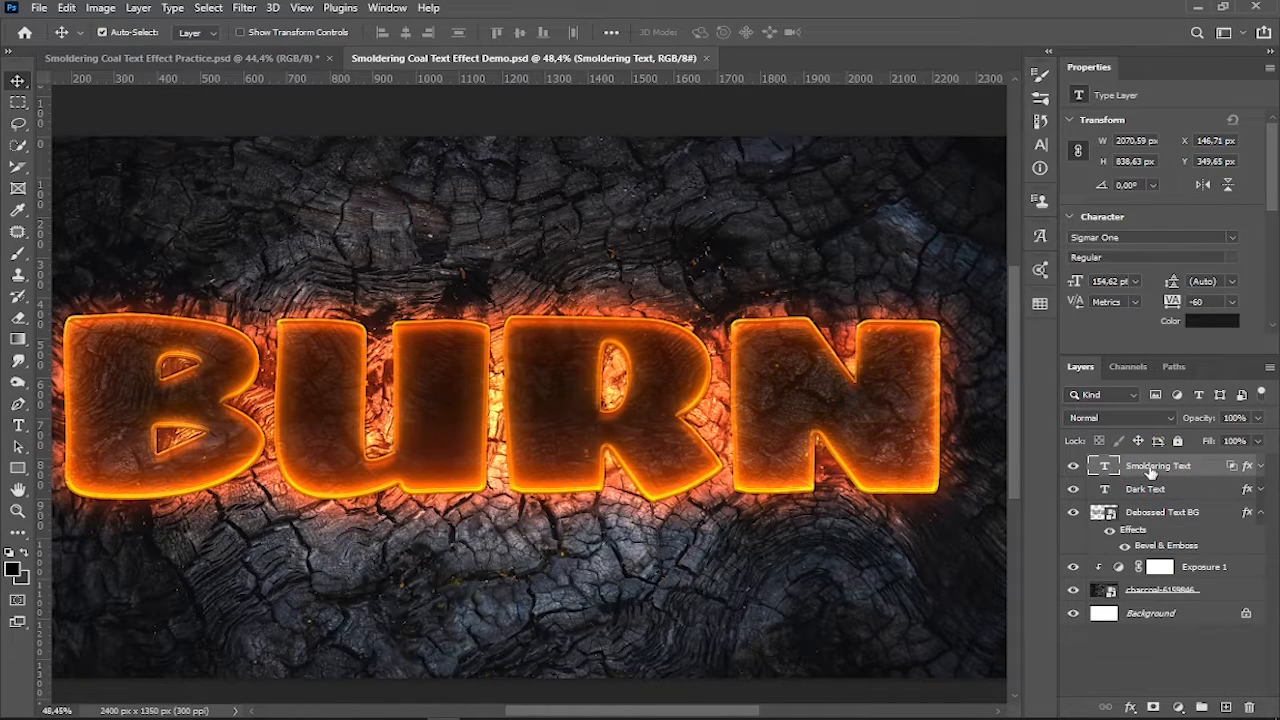
pyautogui.click(1227, 708)
pyautogui.click(1132, 470)
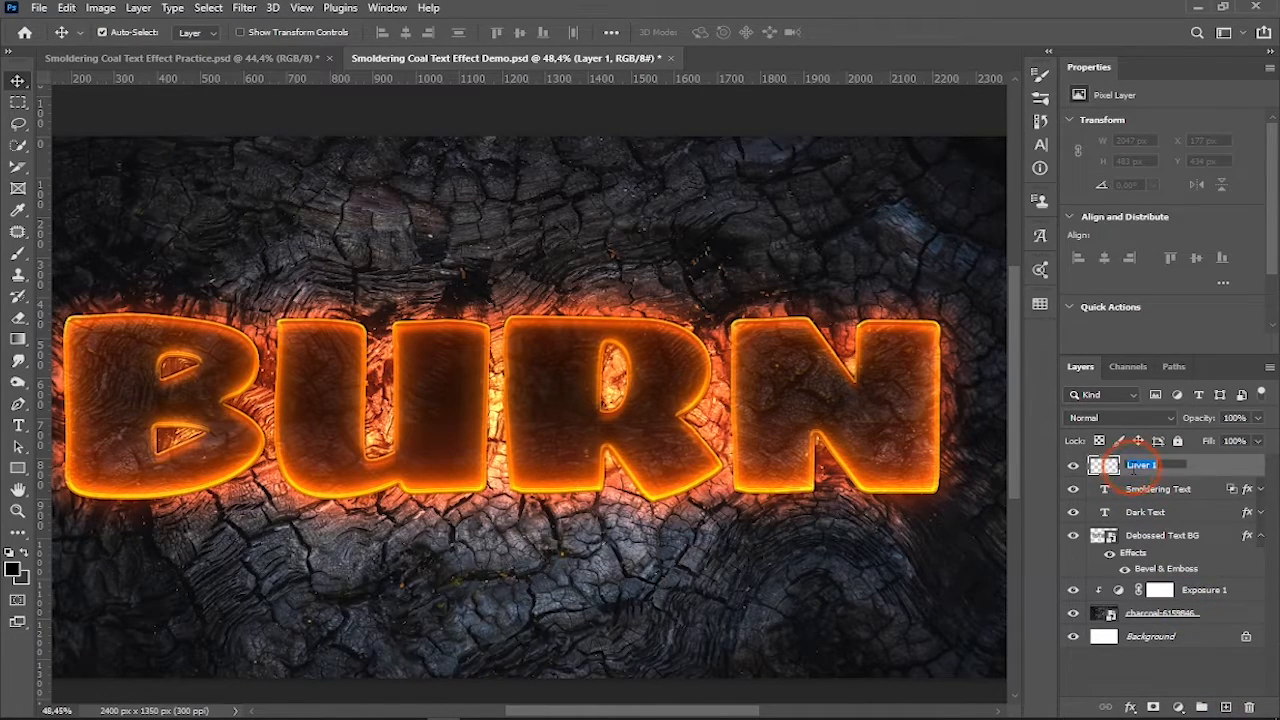
pyautogui.press('Return')
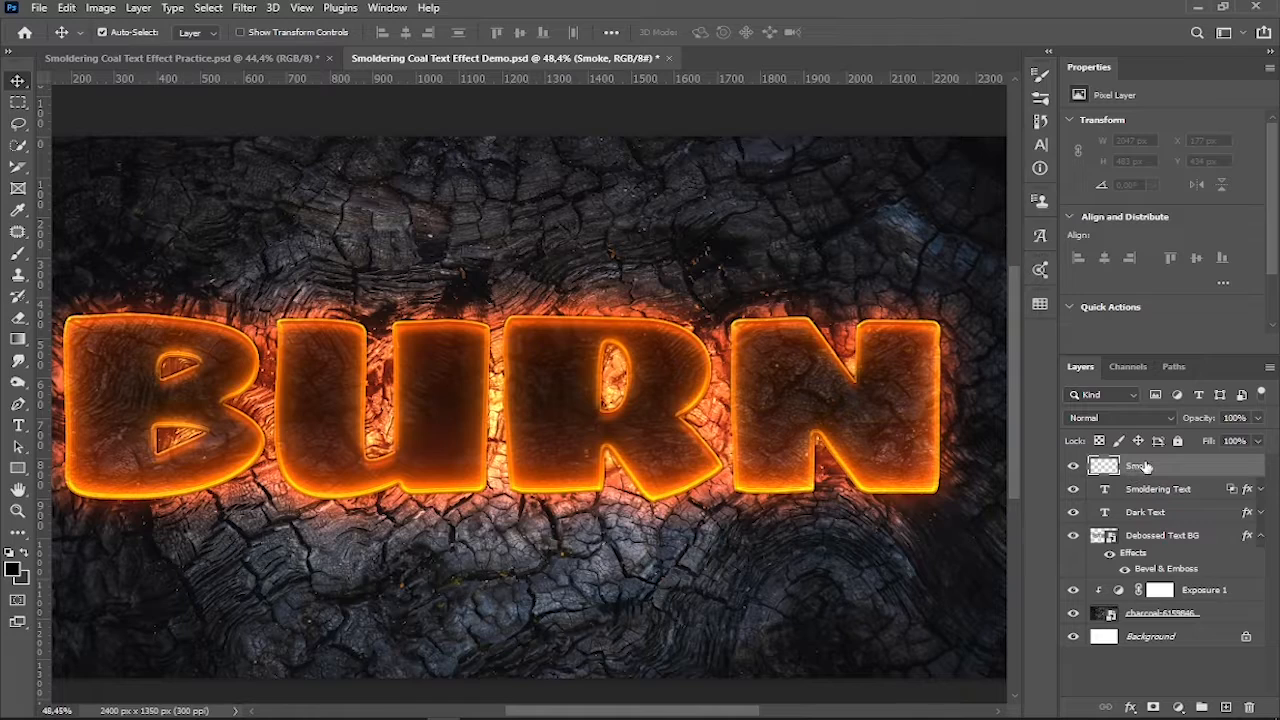
# Configure the soft round Brush with 300 px size, 0% hardness and 40% flow.
pyautogui.click(17, 253)
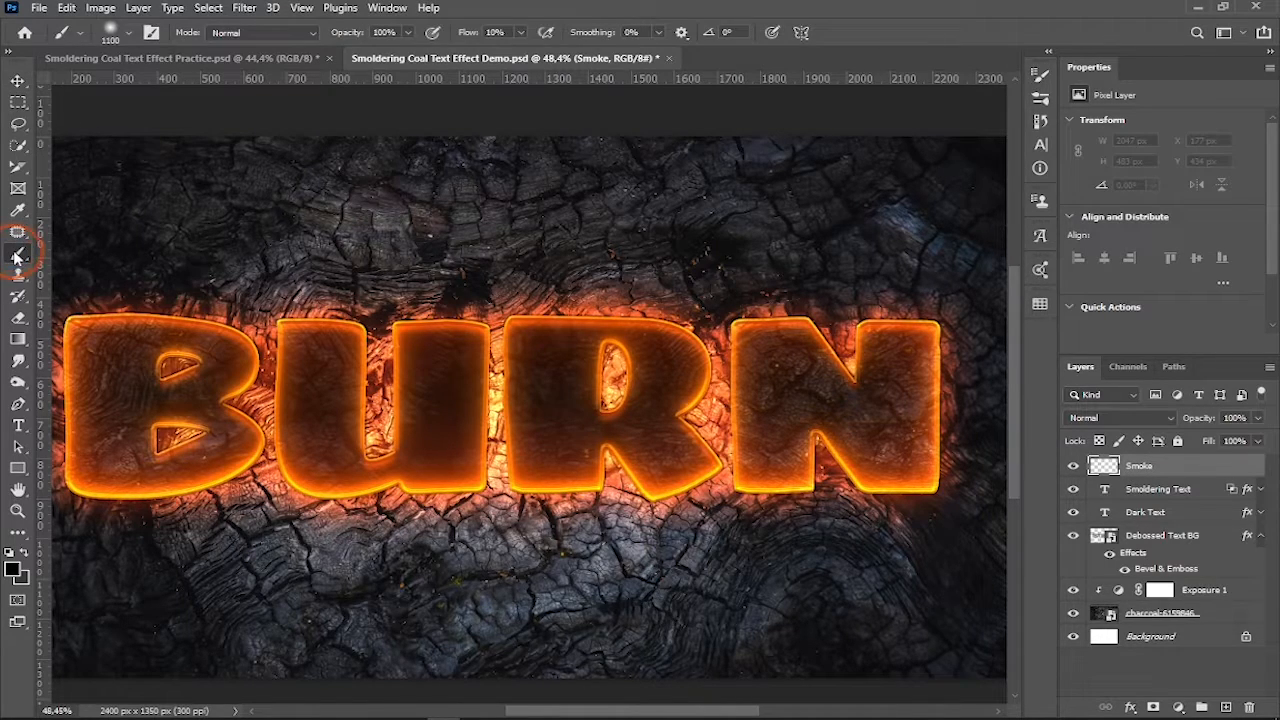
pyautogui.rightClick(60, 168)
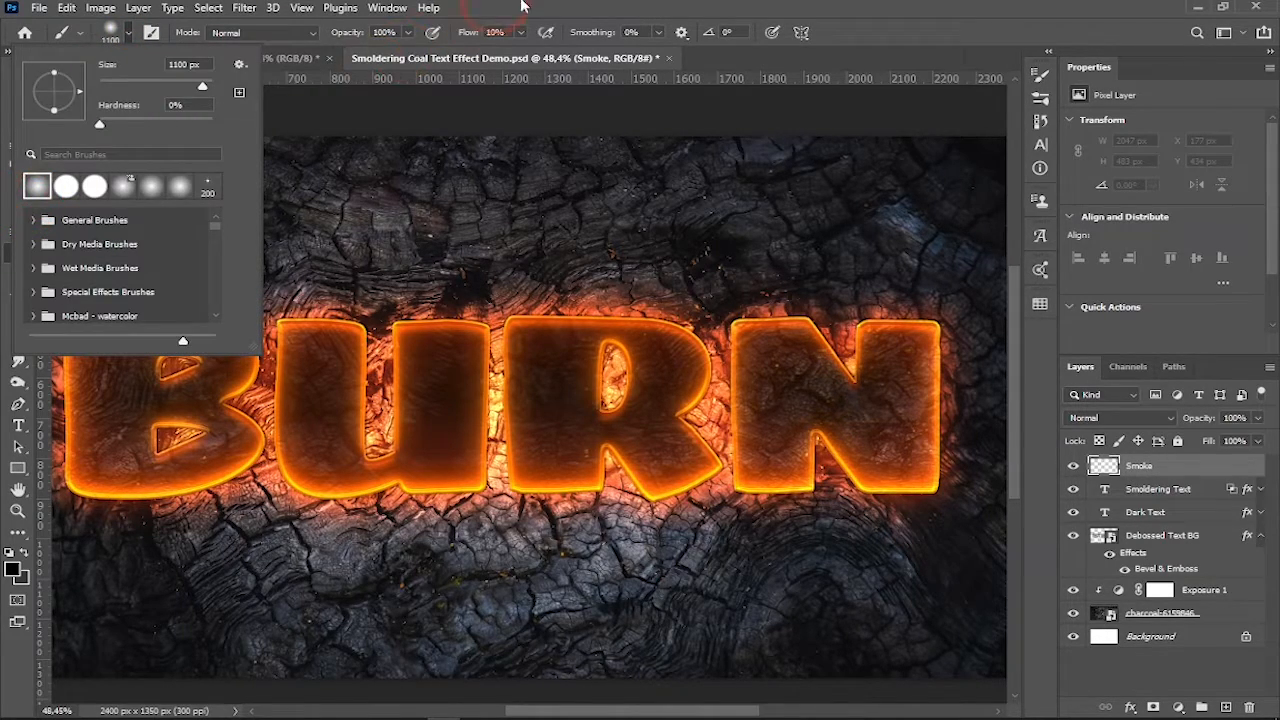
pyautogui.click(390, 26)
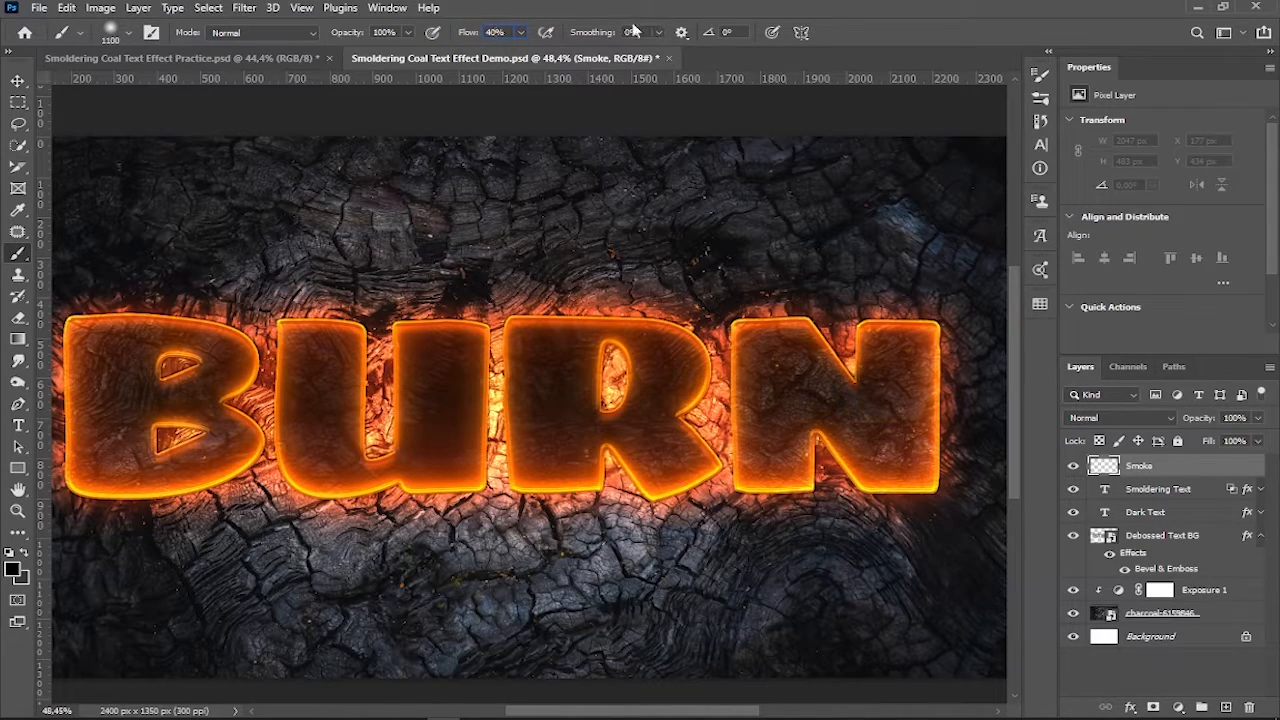
pyautogui.rightClick(145, 108)
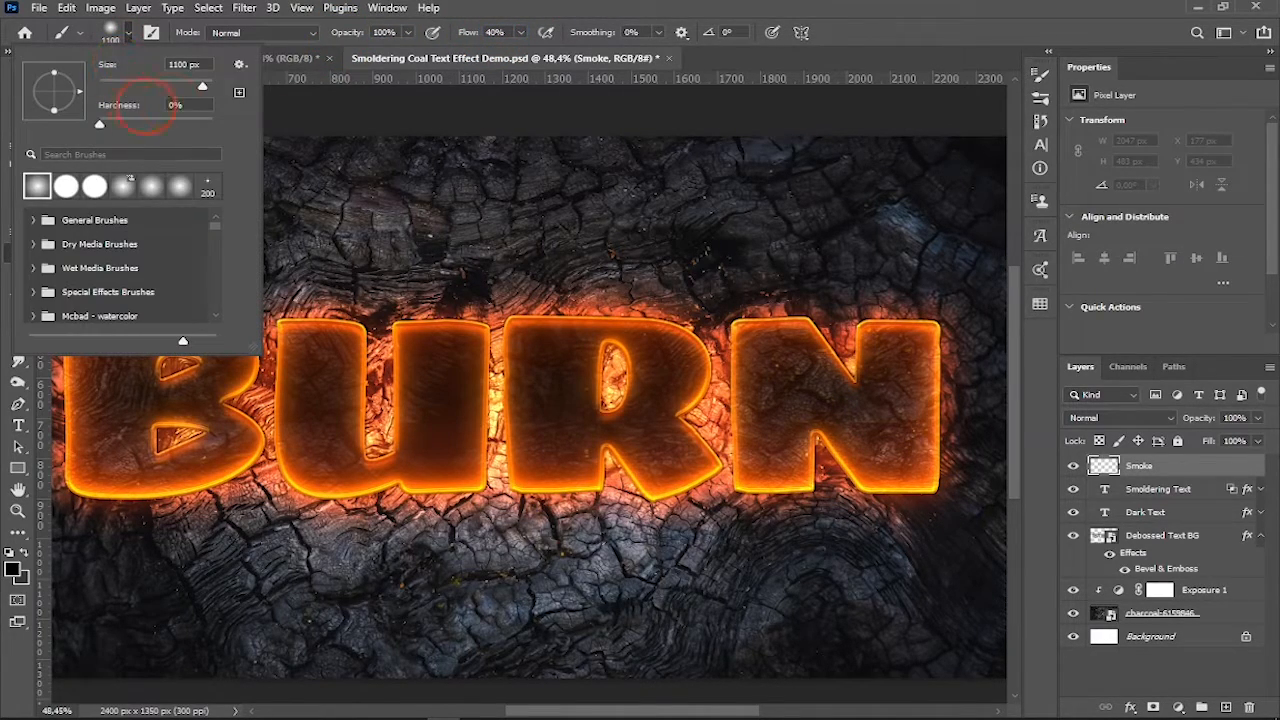
pyautogui.write('300')
pyautogui.press('Return')
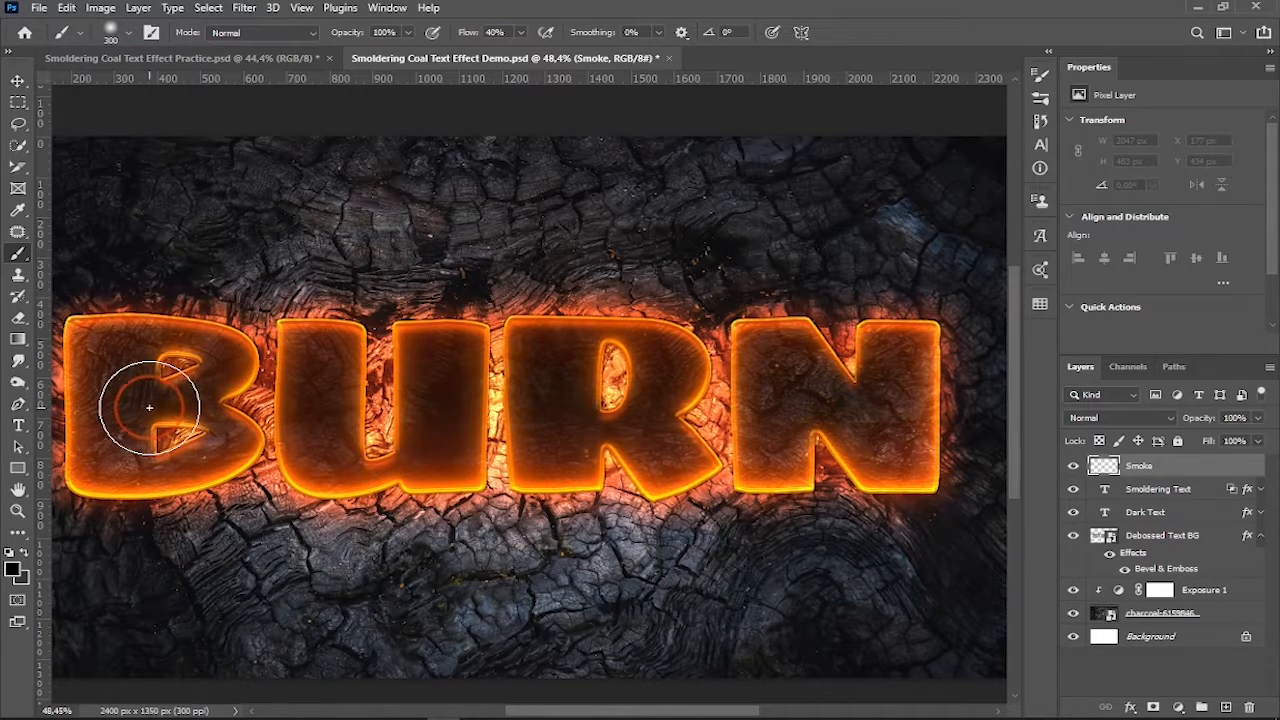
# Undo the stray brush stroke on the Smoke layer and set the foreground color to white.
pyautogui.keyDown('alt'); pyautogui.scroll(-3, 270, 450); pyautogui.keyUp('alt')
pyautogui.hscroll(-2, 571, 695)
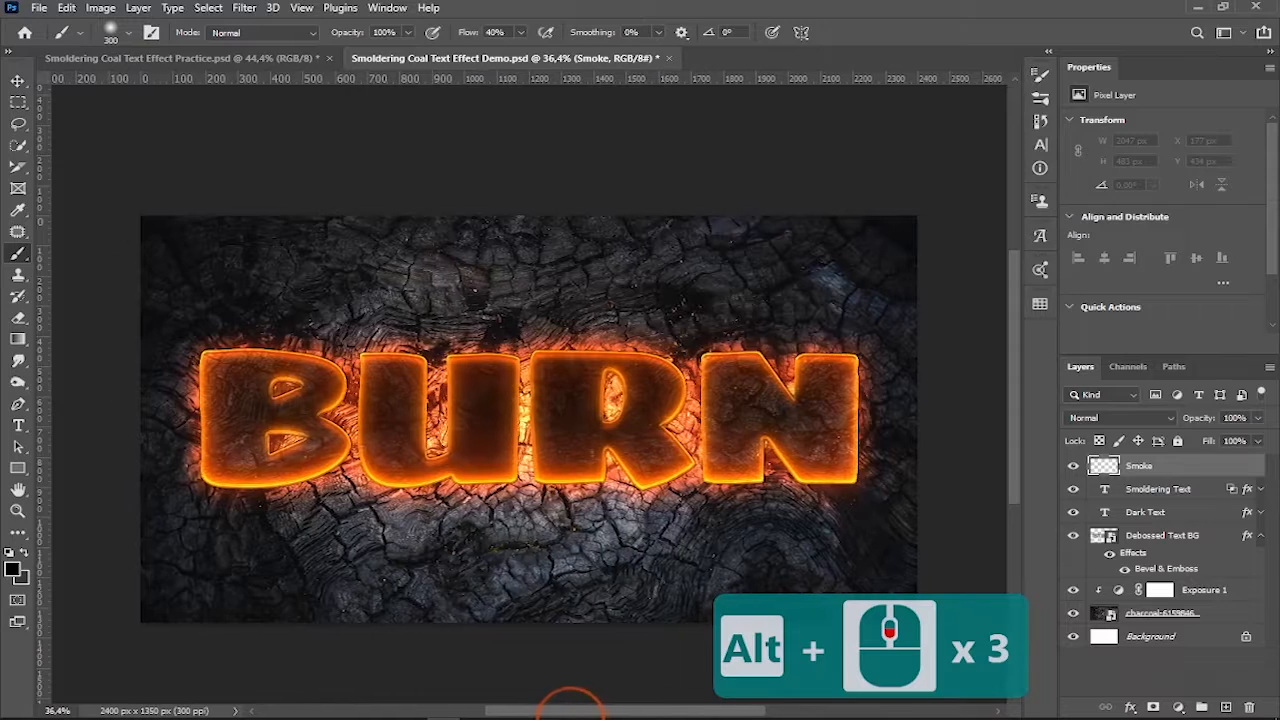
pyautogui.keyDown('alt'); pyautogui.scroll(4, 191, 443); pyautogui.keyUp('alt')
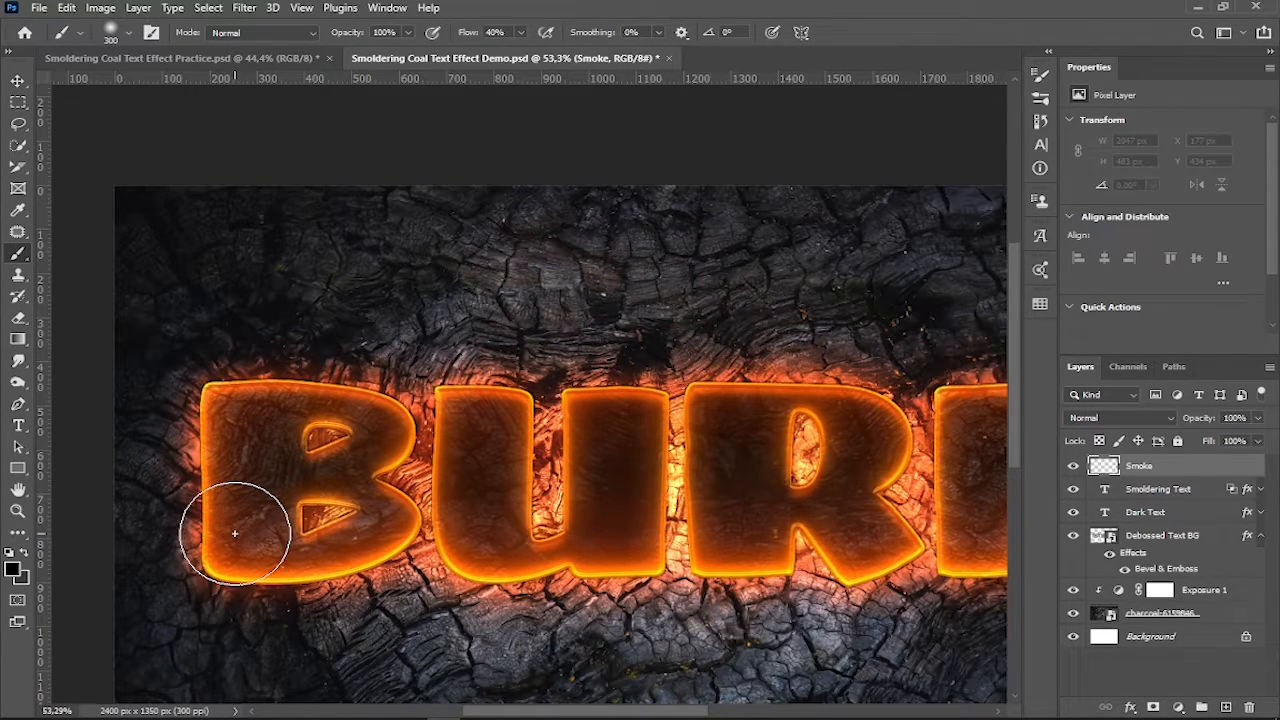
pyautogui.hotkey('ctrl', 'z')
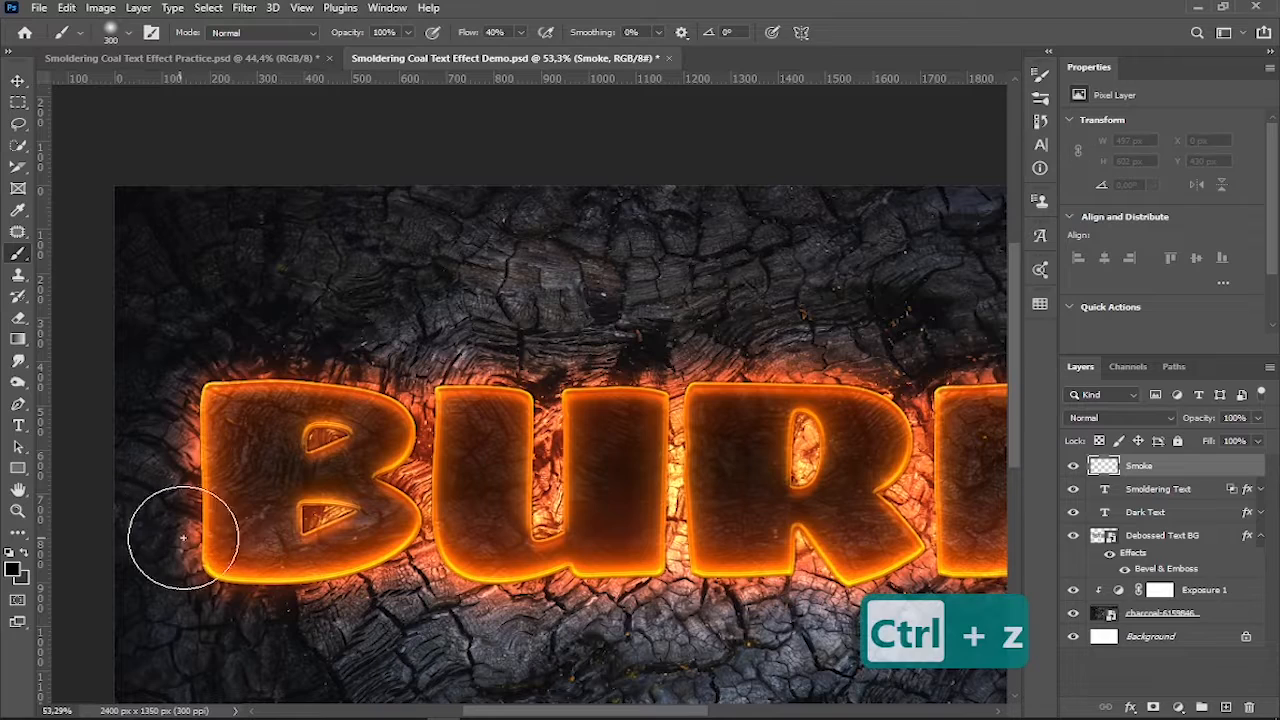
pyautogui.click(13, 569)
pyautogui.moveTo(795, 230); pyautogui.dragTo(752, 205)
pyautogui.click(1194, 217)
# Paint broad wavy white smoke strokes rising from each BURN letter to the image's upper edge.
pyautogui.moveTo(214, 520)
pyautogui.mouseDown()
pyautogui.moveTo(158, 454)
pyautogui.moveTo(258, 369)
pyautogui.moveTo(241, 285)
pyautogui.moveTo(183, 231)
pyautogui.mouseUp()
pyautogui.moveTo(330, 480)
pyautogui.mouseDown()
pyautogui.moveTo(350, 535)
pyautogui.moveTo(353, 374)
pyautogui.moveTo(430, 210)
pyautogui.mouseUp()
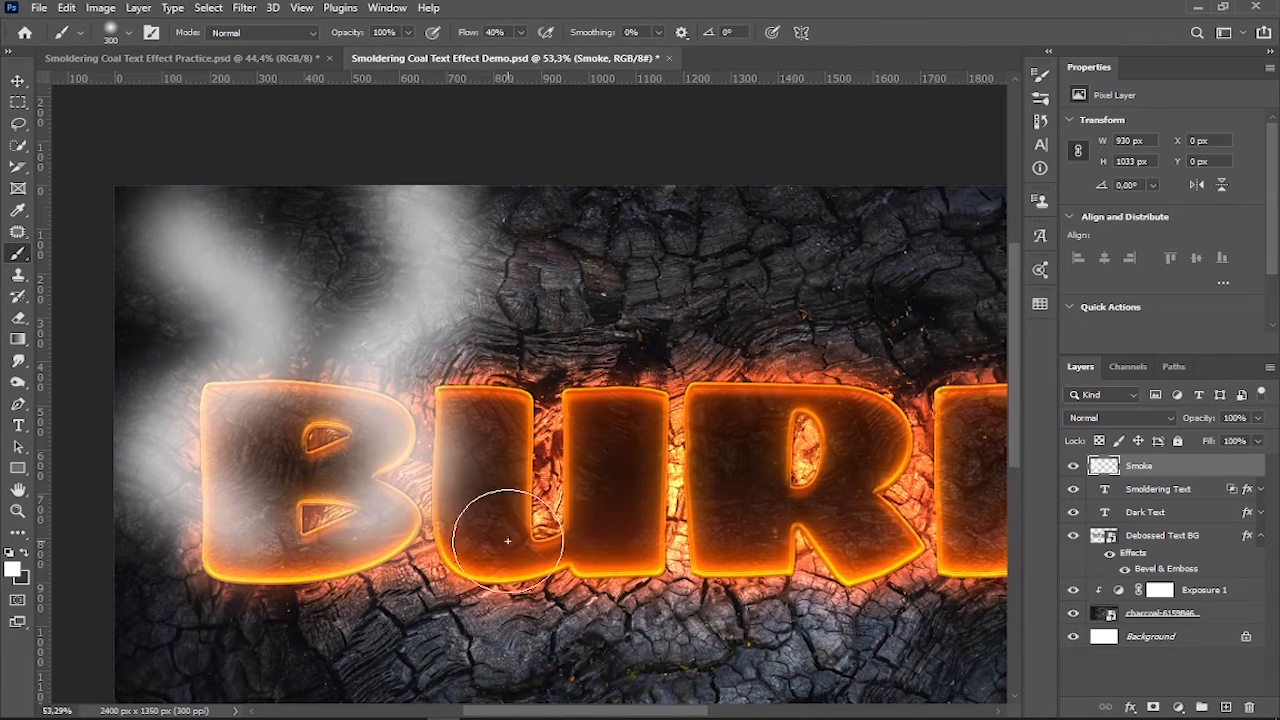
pyautogui.moveTo(500, 523); pyautogui.dragTo(470, 215)
pyautogui.moveTo(586, 523)
pyautogui.mouseDown()
pyautogui.moveTo(651, 434)
pyautogui.moveTo(665, 231)
pyautogui.mouseUp()
pyautogui.moveTo(745, 560)
pyautogui.mouseDown()
pyautogui.moveTo(737, 534)
pyautogui.moveTo(790, 205)
pyautogui.mouseUp()
pyautogui.moveTo(670, 710); pyautogui.dragTo(750, 710)
pyautogui.moveTo(759, 543)
pyautogui.mouseDown()
pyautogui.moveTo(803, 360)
pyautogui.moveTo(808, 195)
pyautogui.mouseUp()
pyautogui.hscroll(3, 757, 560)
pyautogui.moveTo(757, 560)
pyautogui.mouseDown()
pyautogui.moveTo(750, 467)
pyautogui.moveTo(786, 191)
pyautogui.mouseUp()
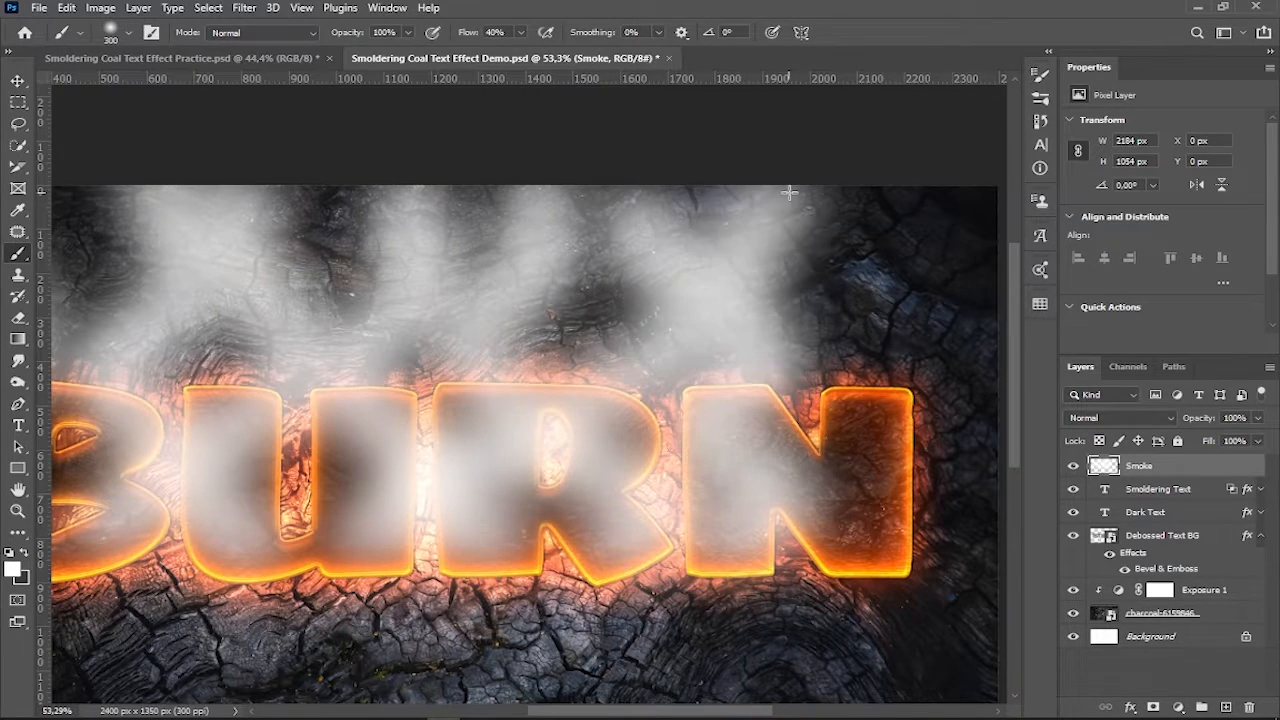
pyautogui.moveTo(851, 509)
pyautogui.mouseDown()
pyautogui.moveTo(865, 270)
pyautogui.moveTo(871, 205)
pyautogui.mouseUp()
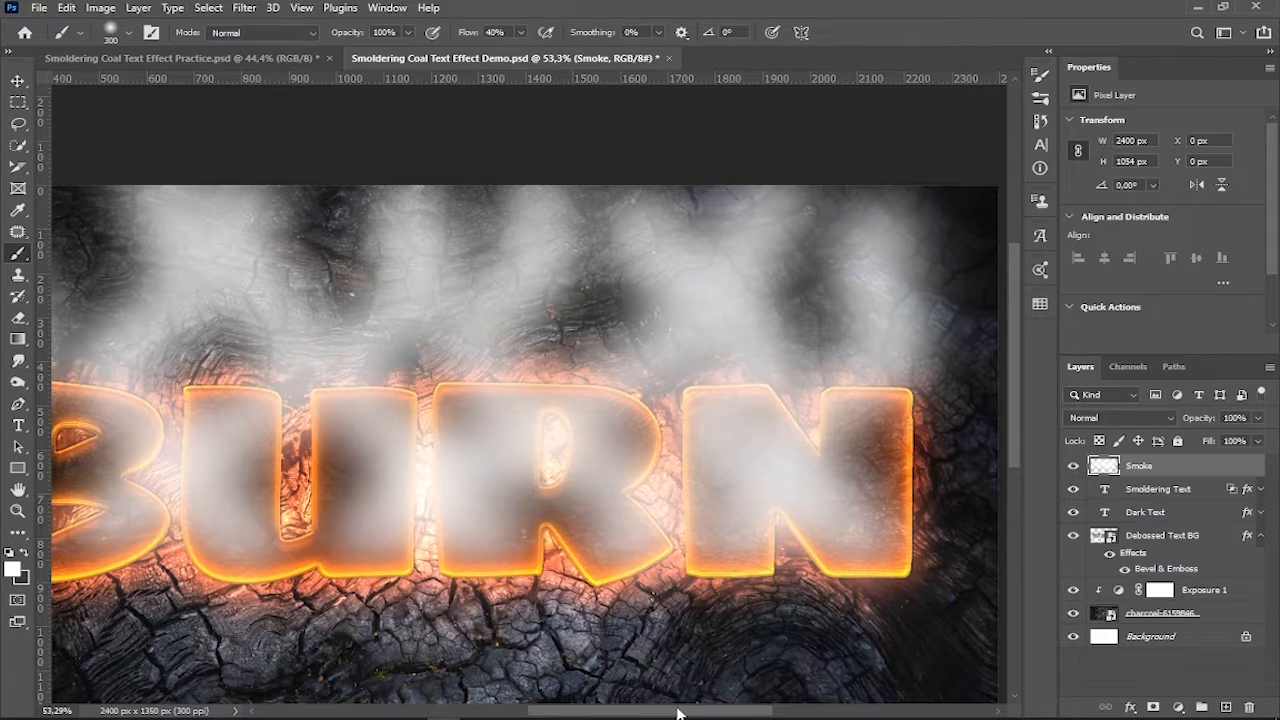
pyautogui.moveTo(677, 712); pyautogui.dragTo(651, 706)
pyautogui.hotkey('ctrl', 'z')
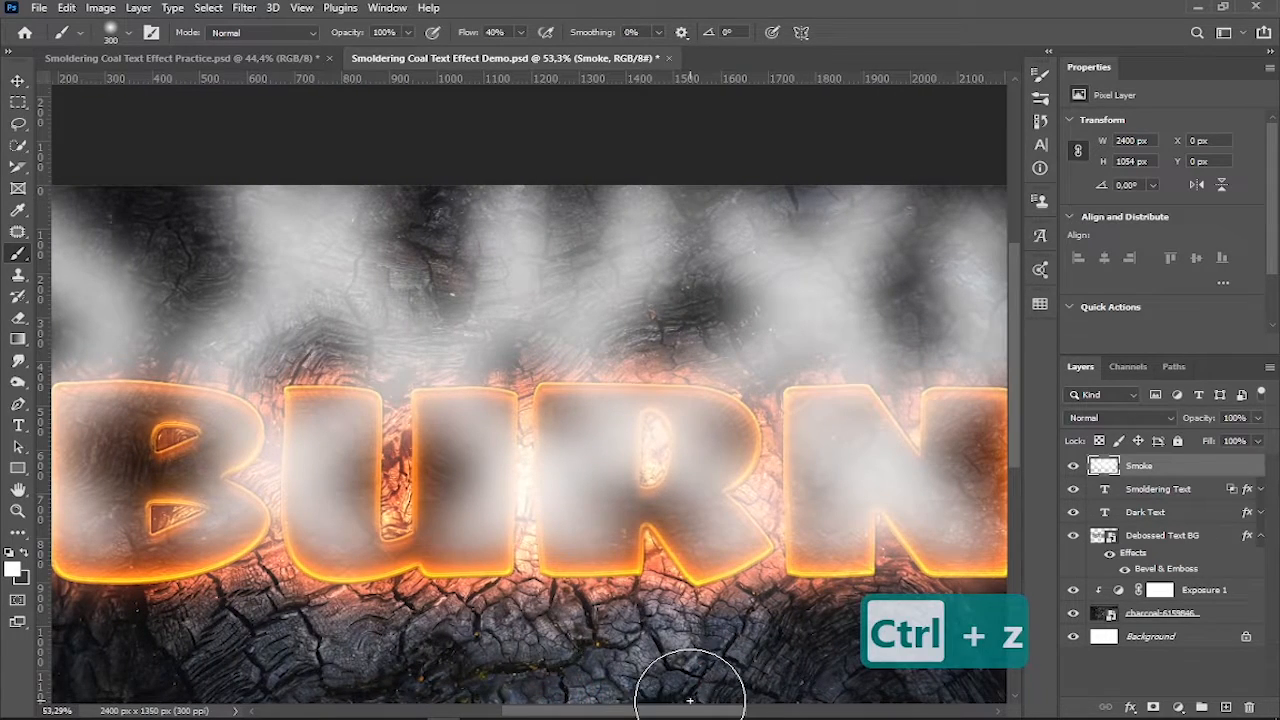
# Reduce the brush size to 150 px and paint narrower wavy smoke strokes upward from all the letters.
pyautogui.keyDown('alt'); pyautogui.scroll(-3, 690, 700); pyautogui.keyUp('alt')
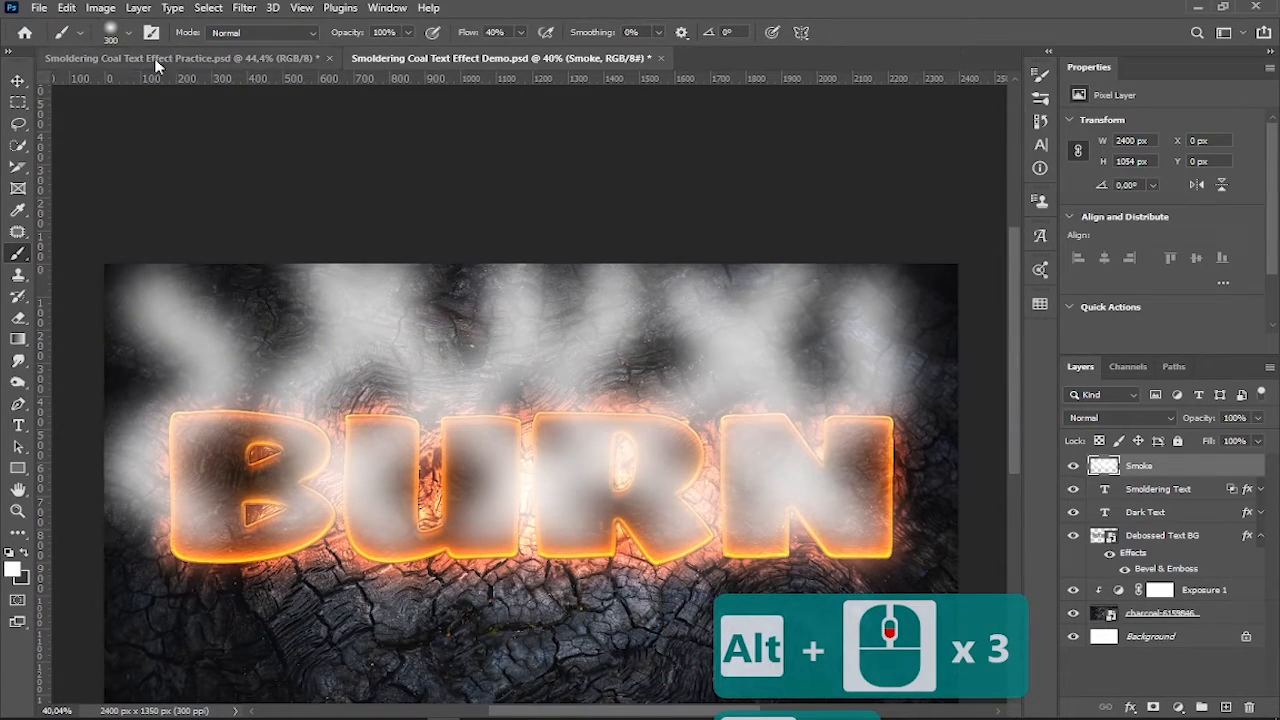
pyautogui.click(110, 31)
pyautogui.click(186, 79)
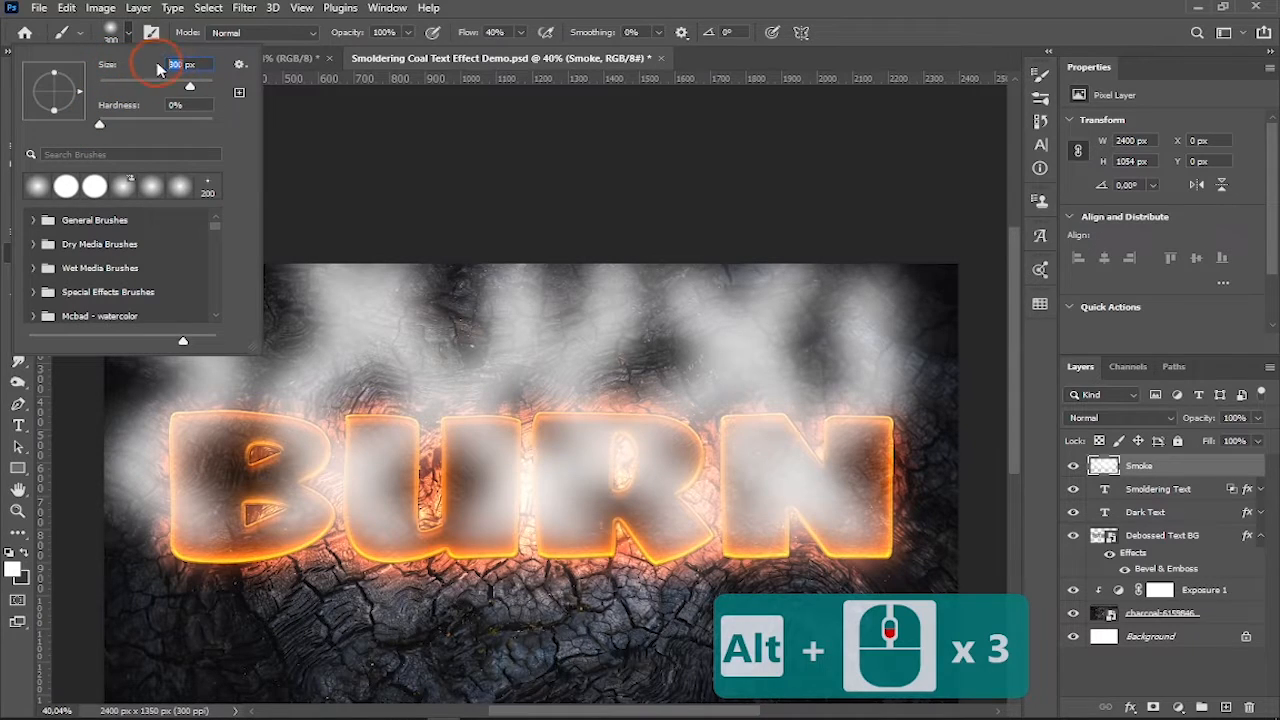
pyautogui.press('Return')
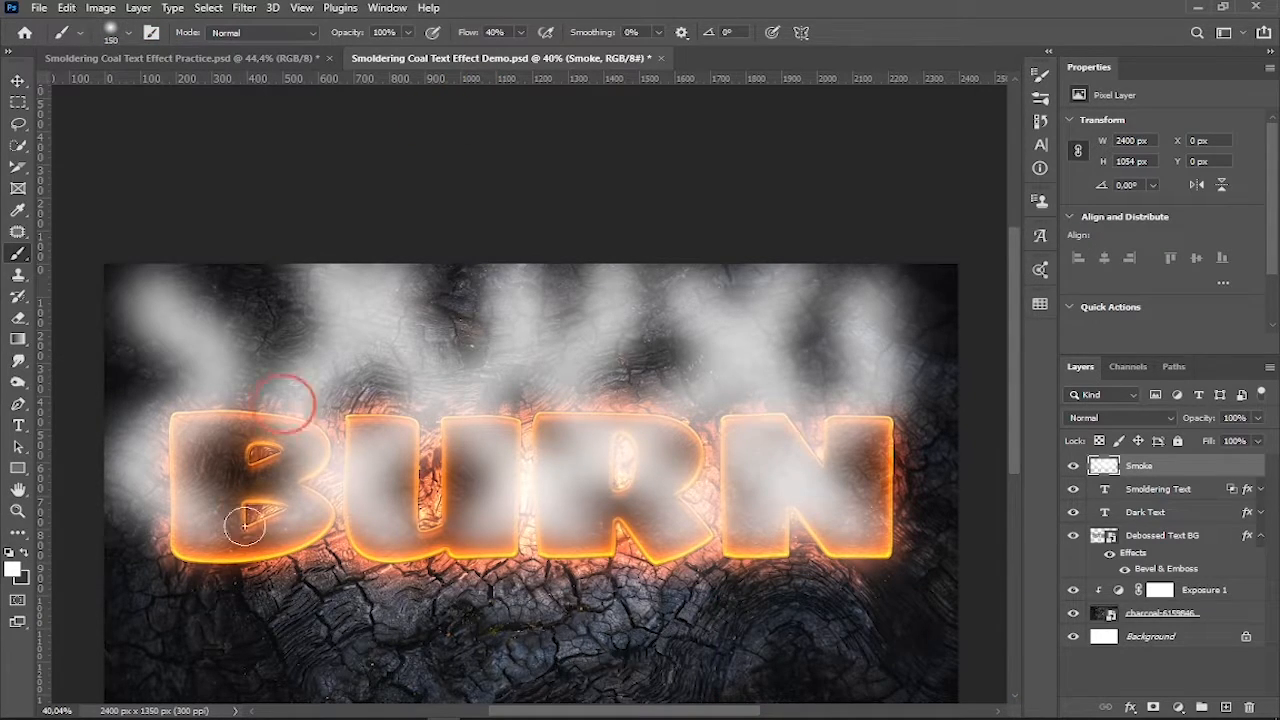
pyautogui.keyDown('alt'); pyautogui.scroll(1, 192, 541); pyautogui.keyUp('alt')
pyautogui.moveTo(188, 537)
pyautogui.mouseDown()
pyautogui.moveTo(194, 489)
pyautogui.moveTo(125, 462)
pyautogui.moveTo(194, 386)
pyautogui.moveTo(150, 262)
pyautogui.mouseUp()
pyautogui.moveTo(298, 527)
pyautogui.mouseDown()
pyautogui.moveTo(323, 488)
pyautogui.moveTo(296, 414)
pyautogui.moveTo(312, 364)
pyautogui.moveTo(375, 321)
pyautogui.moveTo(350, 262)
pyautogui.mouseUp()
pyautogui.moveTo(424, 541)
pyautogui.mouseDown()
pyautogui.moveTo(392, 505)
pyautogui.moveTo(456, 325)
pyautogui.moveTo(449, 250)
pyautogui.mouseUp()
pyautogui.moveTo(520, 536)
pyautogui.mouseDown()
pyautogui.moveTo(512, 432)
pyautogui.moveTo(545, 245)
pyautogui.mouseUp()
pyautogui.moveTo(619, 527)
pyautogui.mouseDown()
pyautogui.moveTo(620, 300)
pyautogui.moveTo(660, 245)
pyautogui.mouseUp()
pyautogui.moveTo(740, 540)
pyautogui.mouseDown()
pyautogui.moveTo(758, 382)
pyautogui.moveTo(737, 242)
pyautogui.mouseUp()
pyautogui.moveTo(790, 560)
pyautogui.mouseDown()
pyautogui.moveTo(820, 514)
pyautogui.moveTo(840, 290)
pyautogui.moveTo(880, 240)
pyautogui.mouseUp()
pyautogui.moveTo(945, 560)
pyautogui.mouseDown()
pyautogui.moveTo(960, 314)
pyautogui.moveTo(900, 251)
pyautogui.mouseUp()
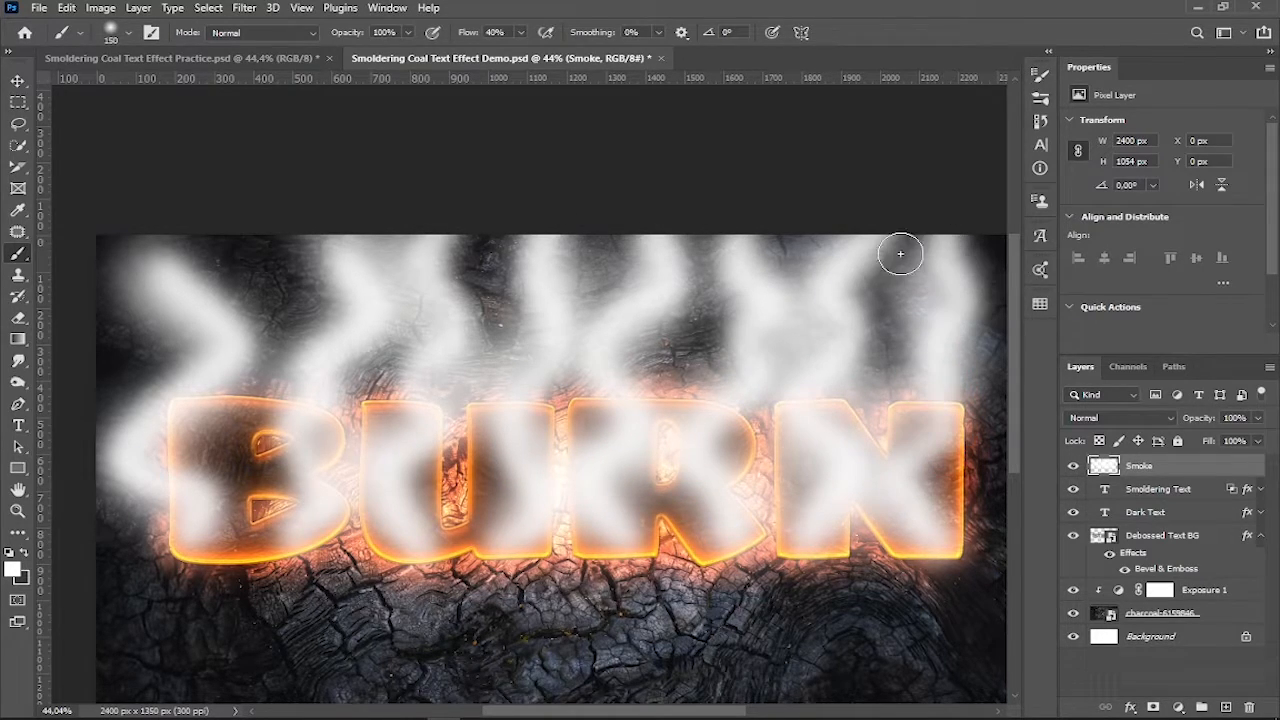
# Set the brush to 70 px with 100% smoothing and paint thin curling smoke wisps from B through N.
pyautogui.click(127, 34)
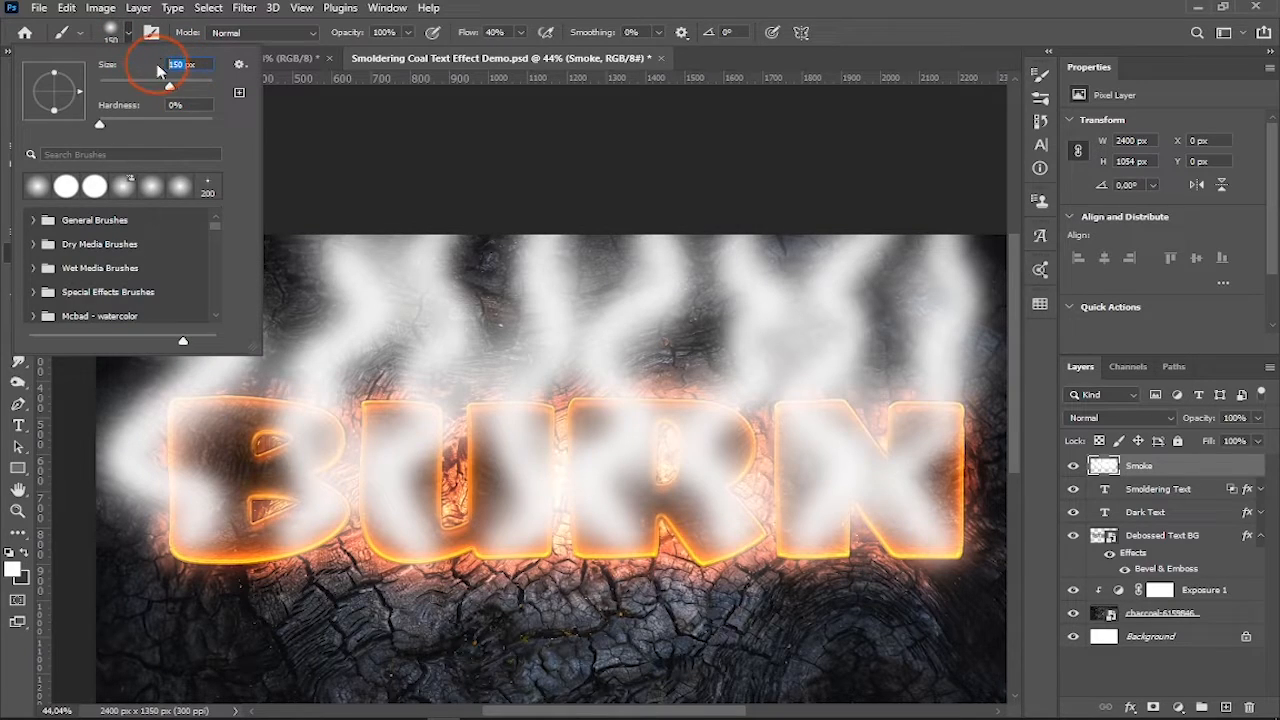
pyautogui.click(549, 21)
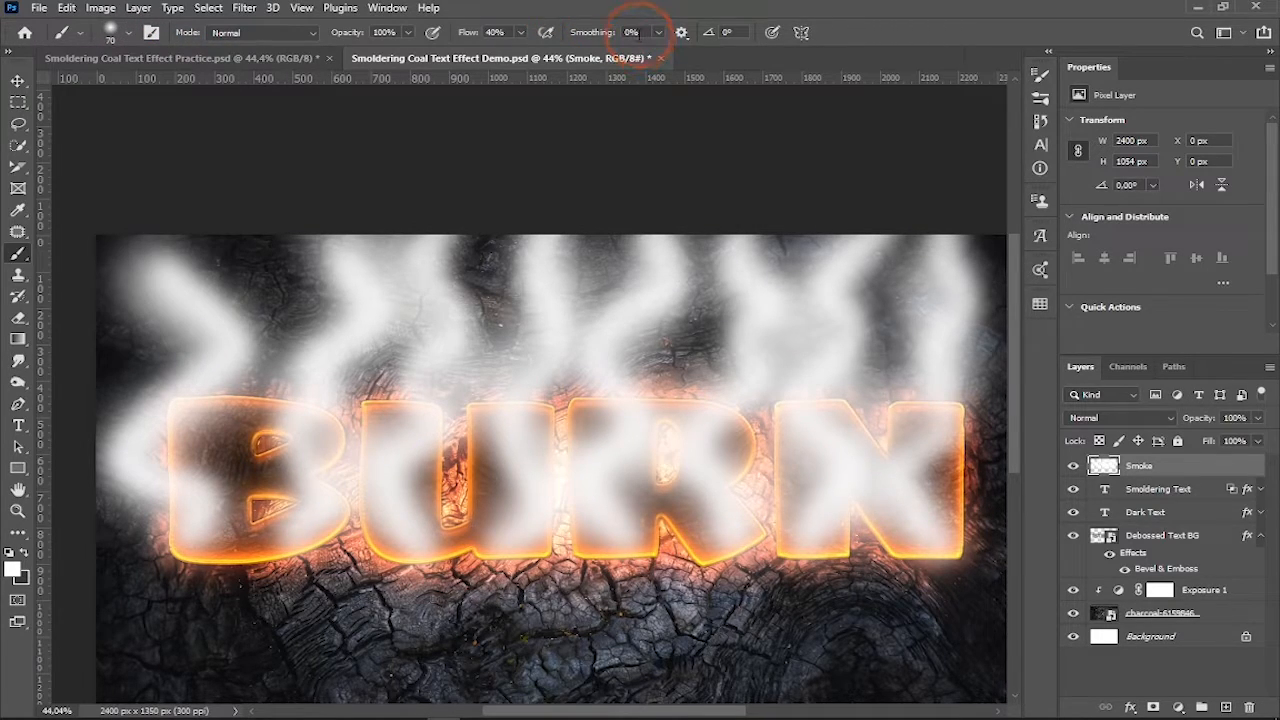
pyautogui.moveTo(600, 35); pyautogui.dragTo(728, 32)
pyautogui.moveTo(173, 553)
pyautogui.mouseDown()
pyautogui.moveTo(212, 534)
pyautogui.moveTo(212, 481)
pyautogui.moveTo(157, 447)
pyautogui.moveTo(255, 349)
pyautogui.moveTo(142, 178)
pyautogui.mouseUp()
pyautogui.moveTo(282, 551)
pyautogui.mouseDown()
pyautogui.moveTo(337, 508)
pyautogui.moveTo(320, 440)
pyautogui.moveTo(358, 370)
pyautogui.moveTo(325, 252)
pyautogui.moveTo(277, 192)
pyautogui.mouseUp()
pyautogui.moveTo(406, 541)
pyautogui.mouseDown()
pyautogui.moveTo(440, 418)
pyautogui.moveTo(397, 344)
pyautogui.moveTo(441, 121)
pyautogui.mouseUp()
pyautogui.moveTo(514, 413); pyautogui.dragTo(577, 109)
pyautogui.moveTo(636, 554)
pyautogui.mouseDown()
pyautogui.moveTo(594, 437)
pyautogui.moveTo(663, 151)
pyautogui.mouseUp()
pyautogui.moveTo(727, 555)
pyautogui.mouseDown()
pyautogui.moveTo(705, 445)
pyautogui.moveTo(783, 375)
pyautogui.moveTo(732, 312)
pyautogui.moveTo(680, 143)
pyautogui.mouseUp()
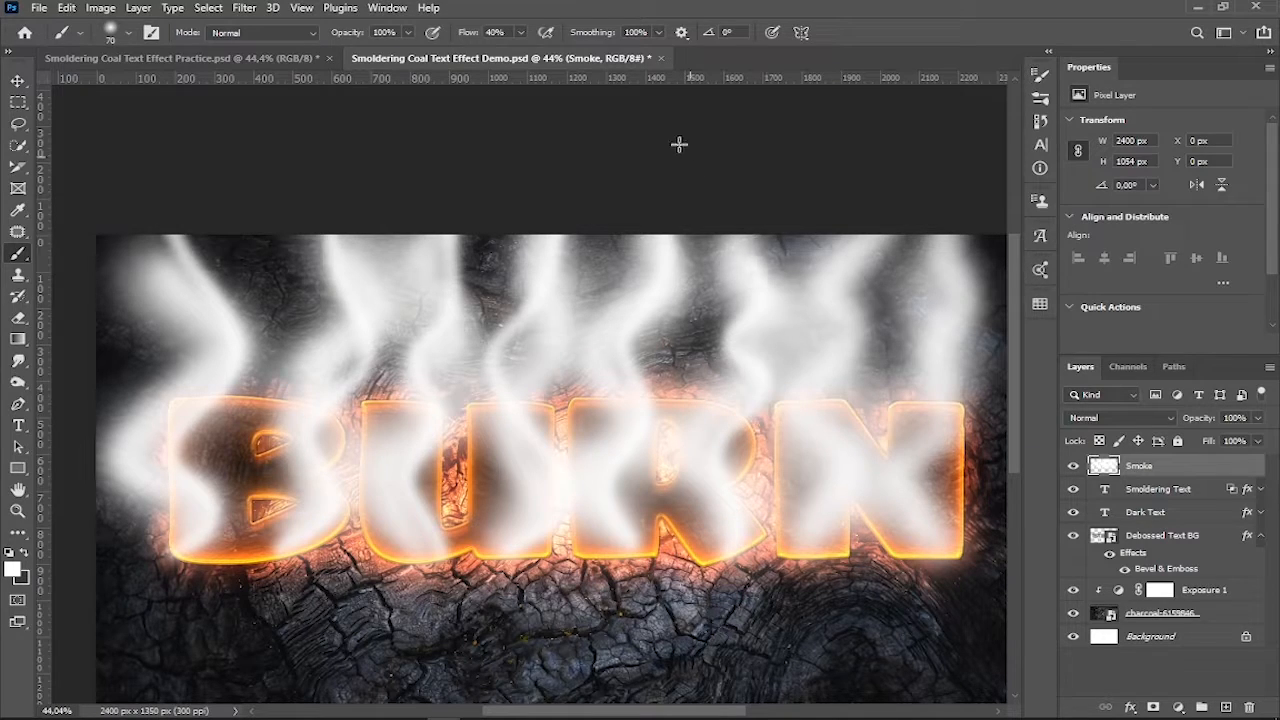
pyautogui.moveTo(814, 534)
pyautogui.mouseDown()
pyautogui.moveTo(833, 468)
pyautogui.moveTo(805, 389)
pyautogui.moveTo(904, 290)
pyautogui.moveTo(857, 197)
pyautogui.mouseUp()
pyautogui.moveTo(958, 542)
pyautogui.mouseDown()
pyautogui.moveTo(931, 351)
pyautogui.moveTo(990, 220)
pyautogui.mouseUp()
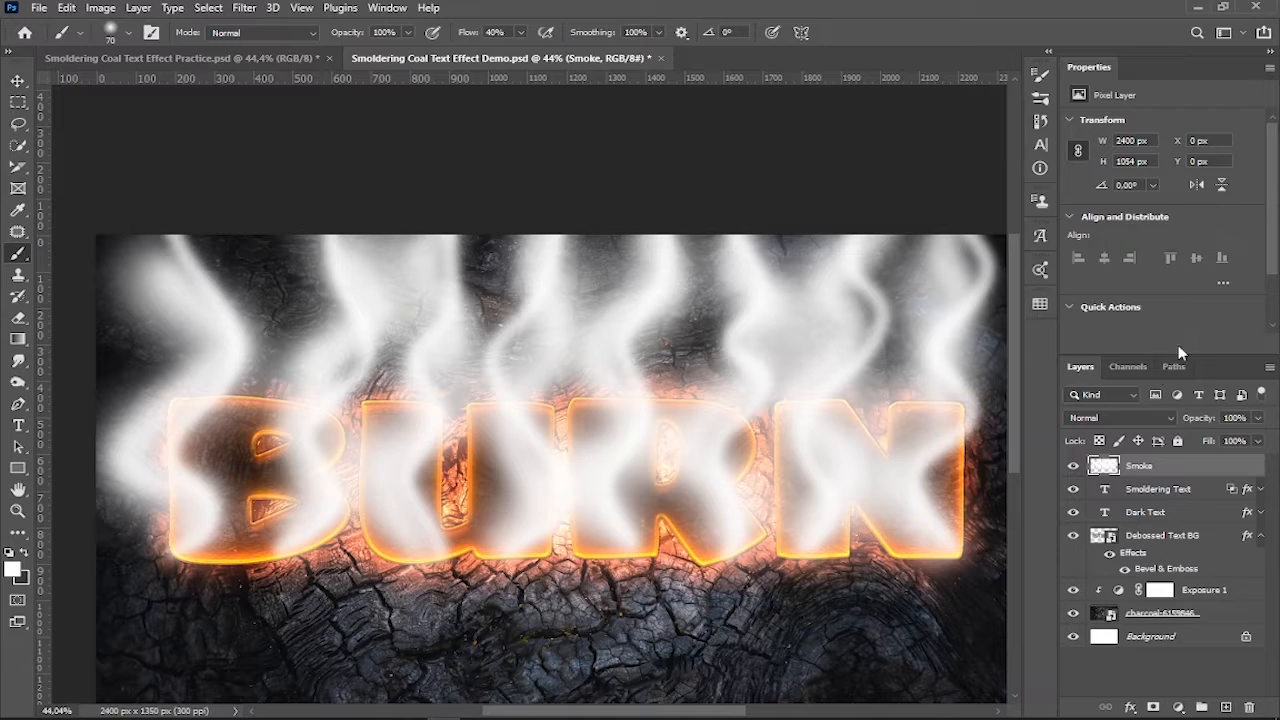
# Convert the Smoke layer to a smart object and apply a Maximum filter with 115.1 px radius and Roundness preserved.
pyautogui.rightClick(1171, 468)
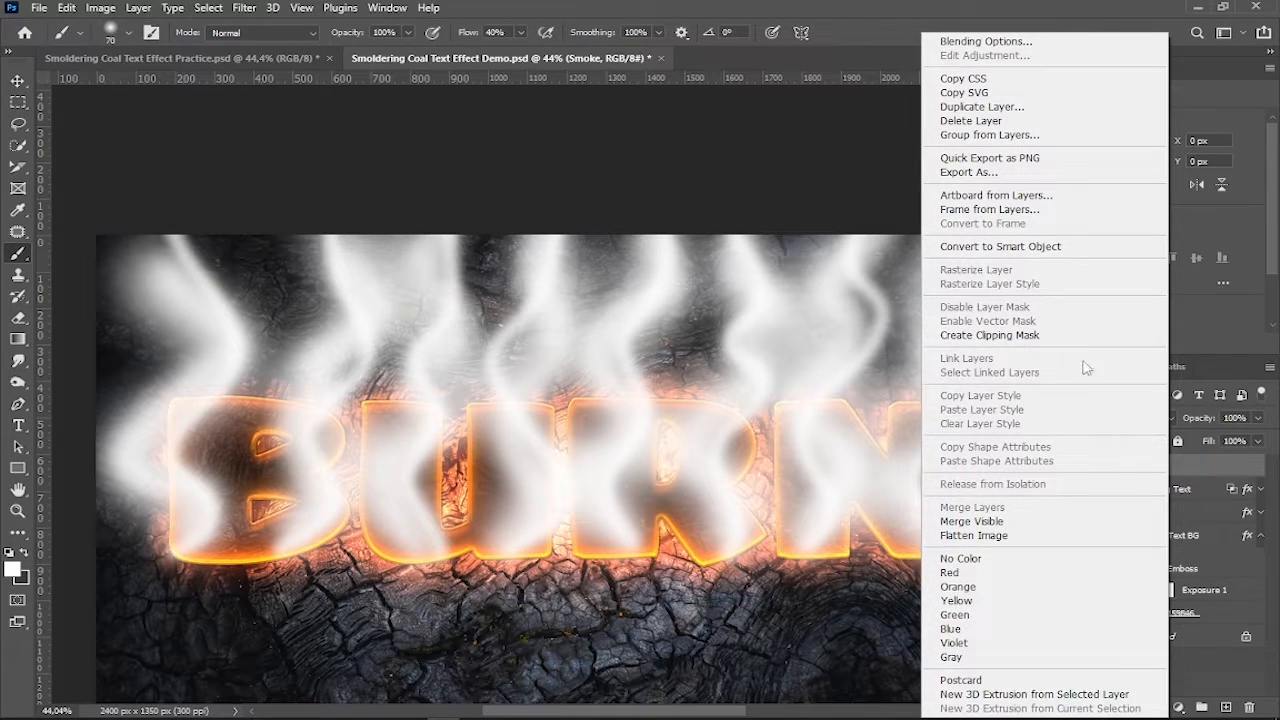
pyautogui.click(1067, 248)
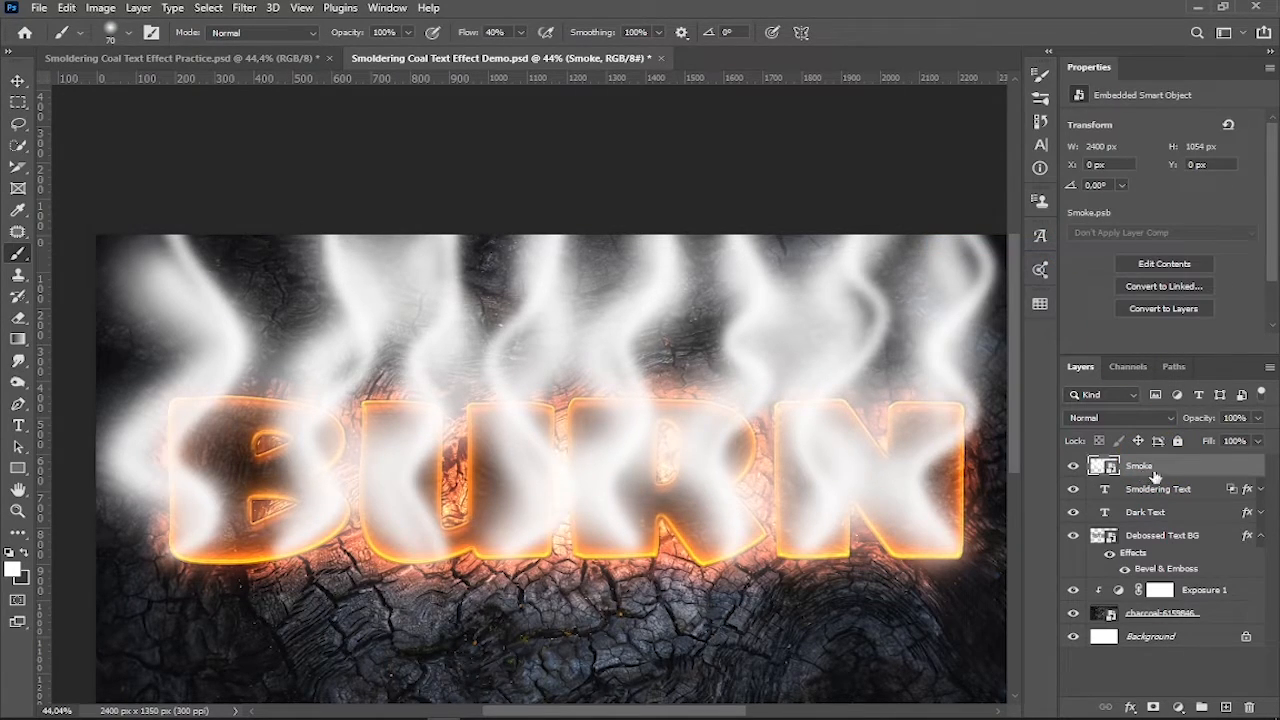
pyautogui.click(245, 8)
pyautogui.moveTo(366, 366)
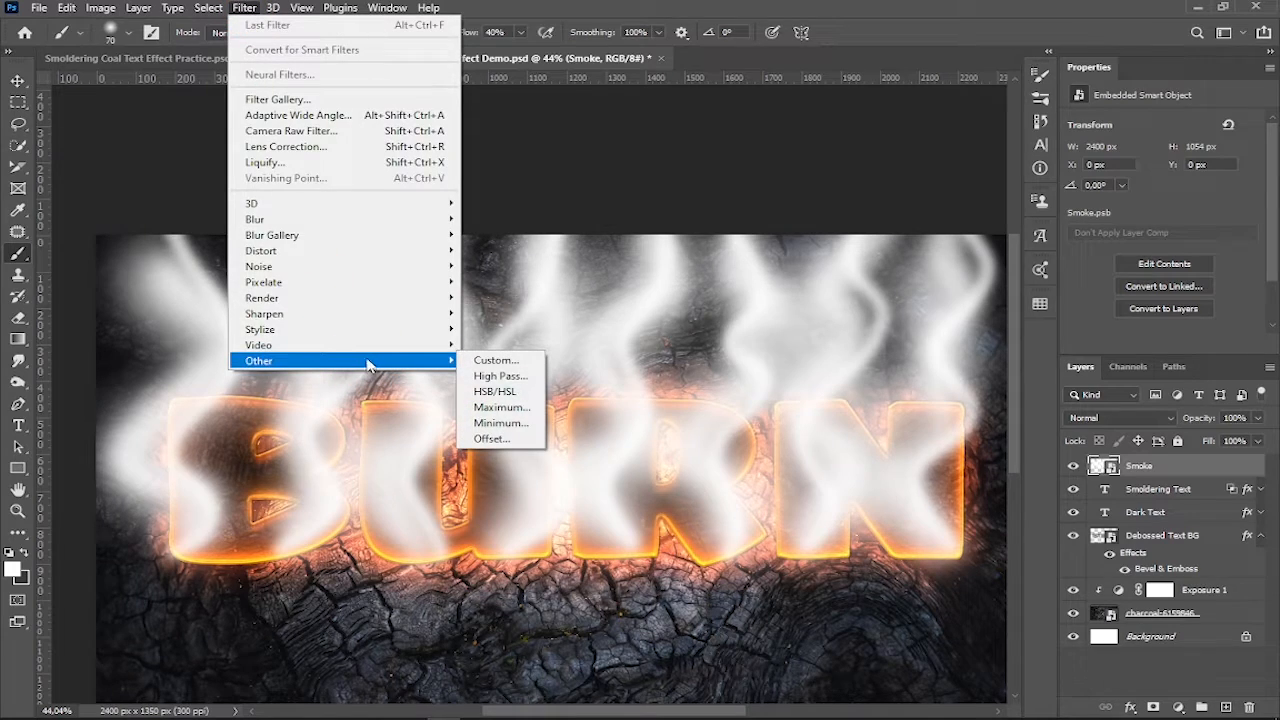
pyautogui.click(515, 428)
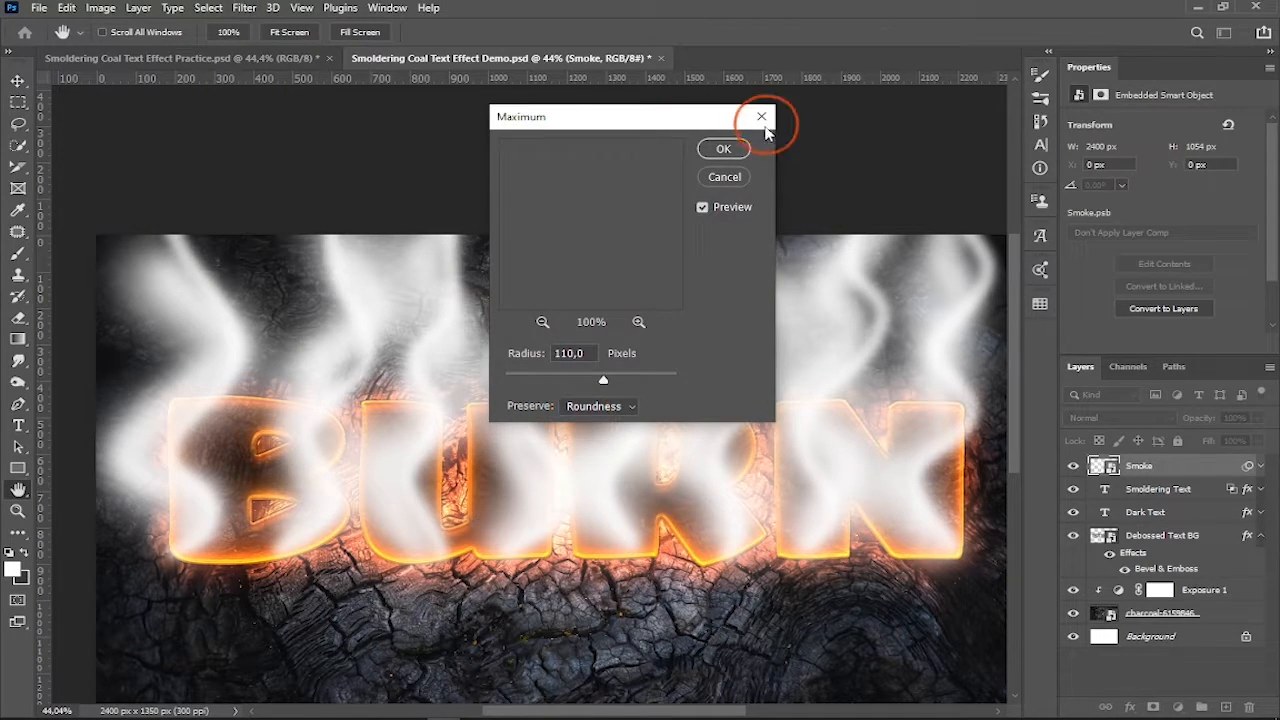
pyautogui.moveTo(766, 123); pyautogui.dragTo(935, 123)
pyautogui.moveTo(967, 393); pyautogui.dragTo(980, 391)
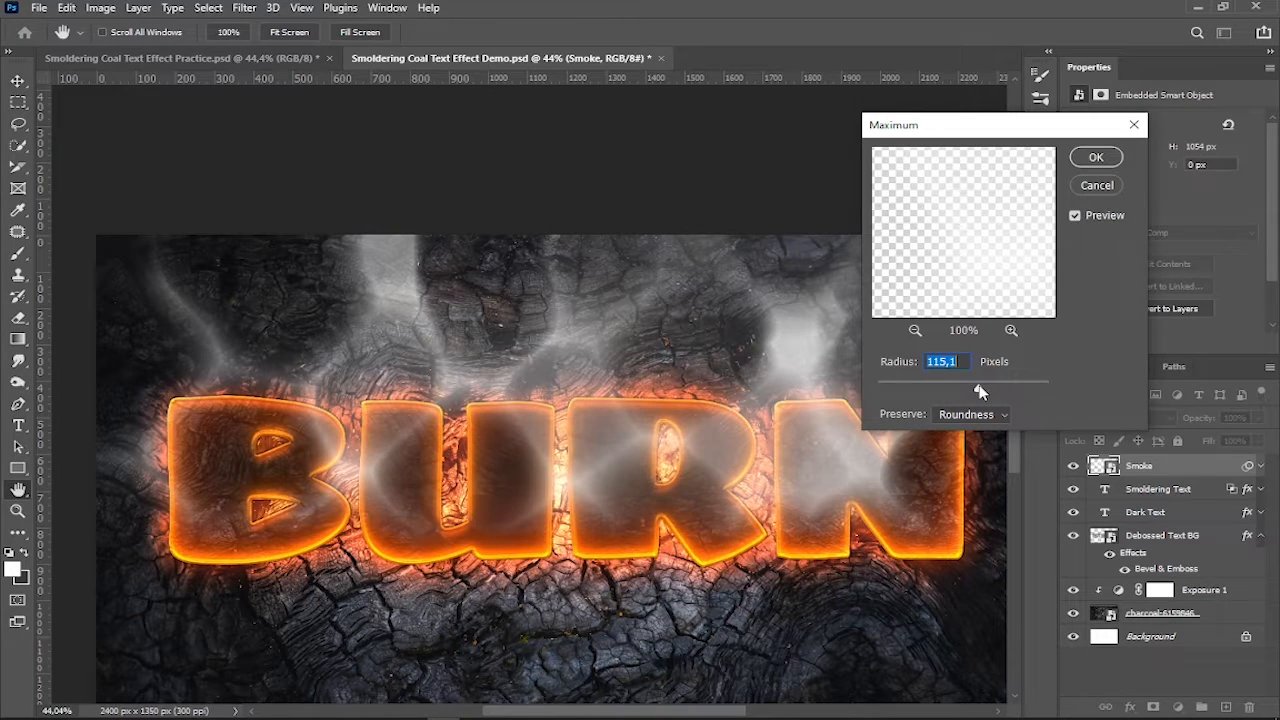
pyautogui.click(1095, 157)
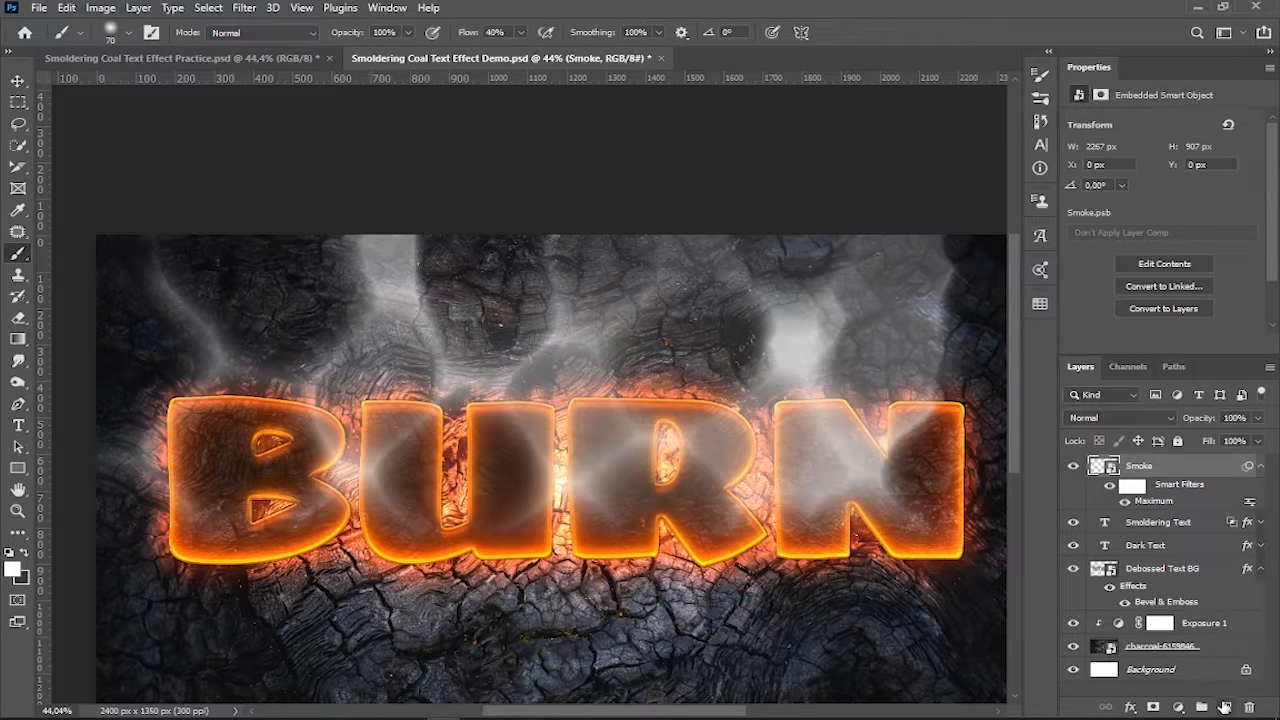
# Add a new layer above Smoke and set the background color to charcoal grey 373536, keeping the foreground white.
pyautogui.click(1224, 706)
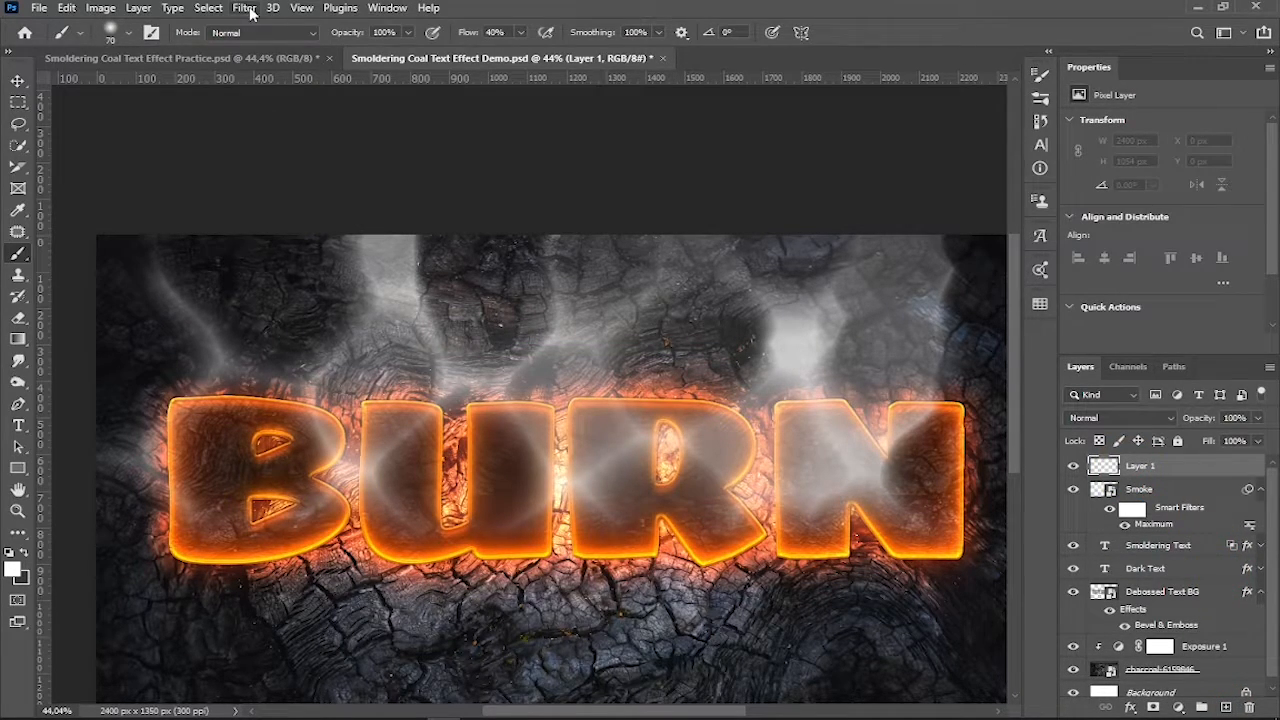
pyautogui.click(250, 12)
pyautogui.click(40, 594)
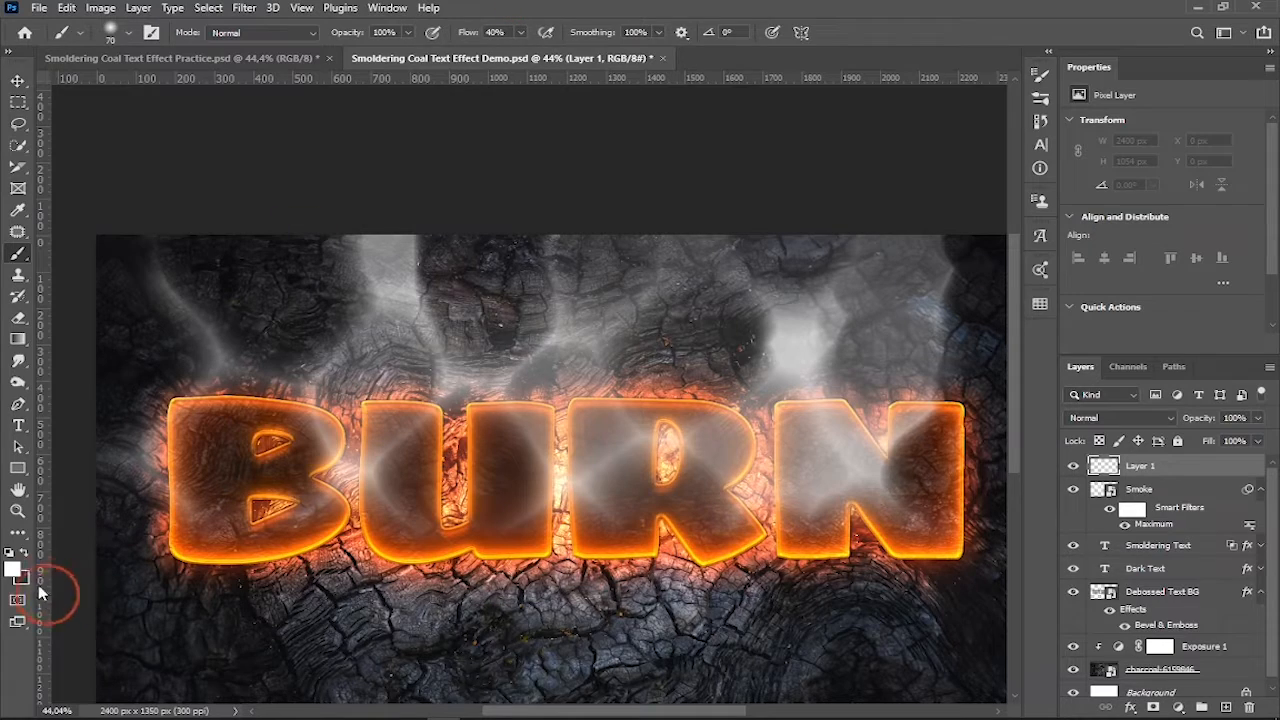
pyautogui.click(21, 578)
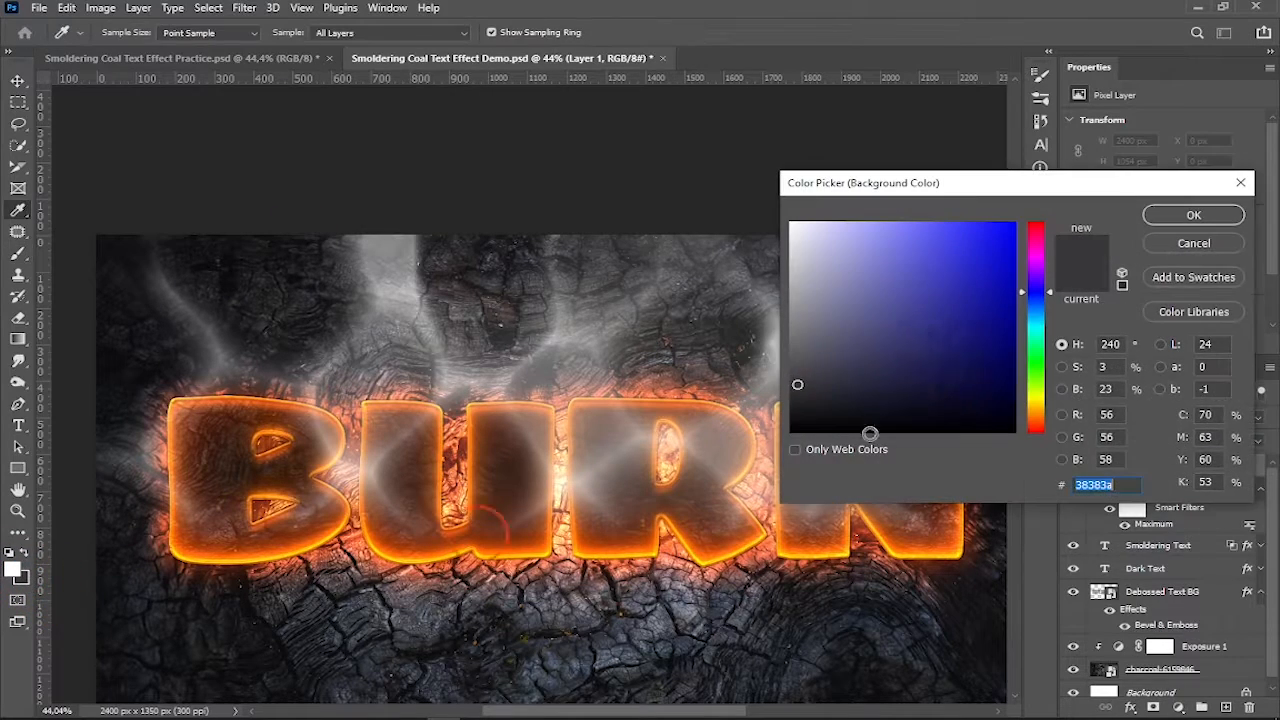
pyautogui.click(475, 305)
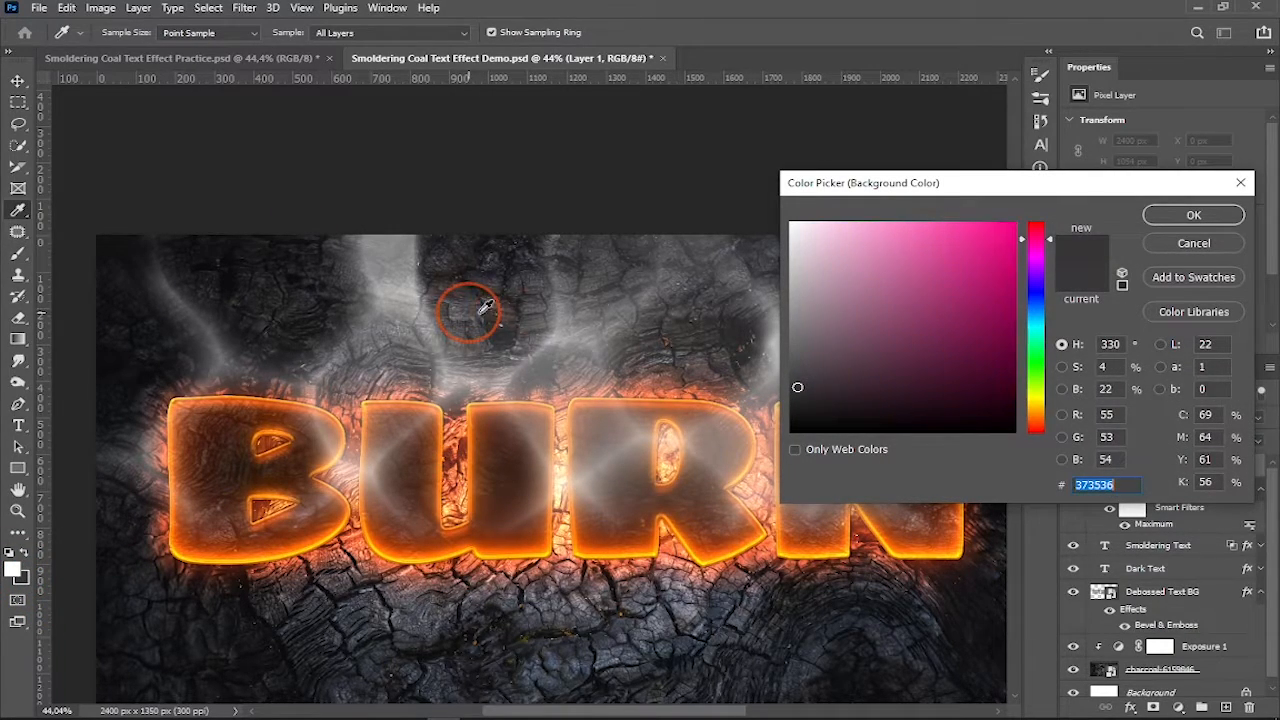
pyautogui.click(1190, 216)
pyautogui.click(13, 568)
pyautogui.click(1160, 216)
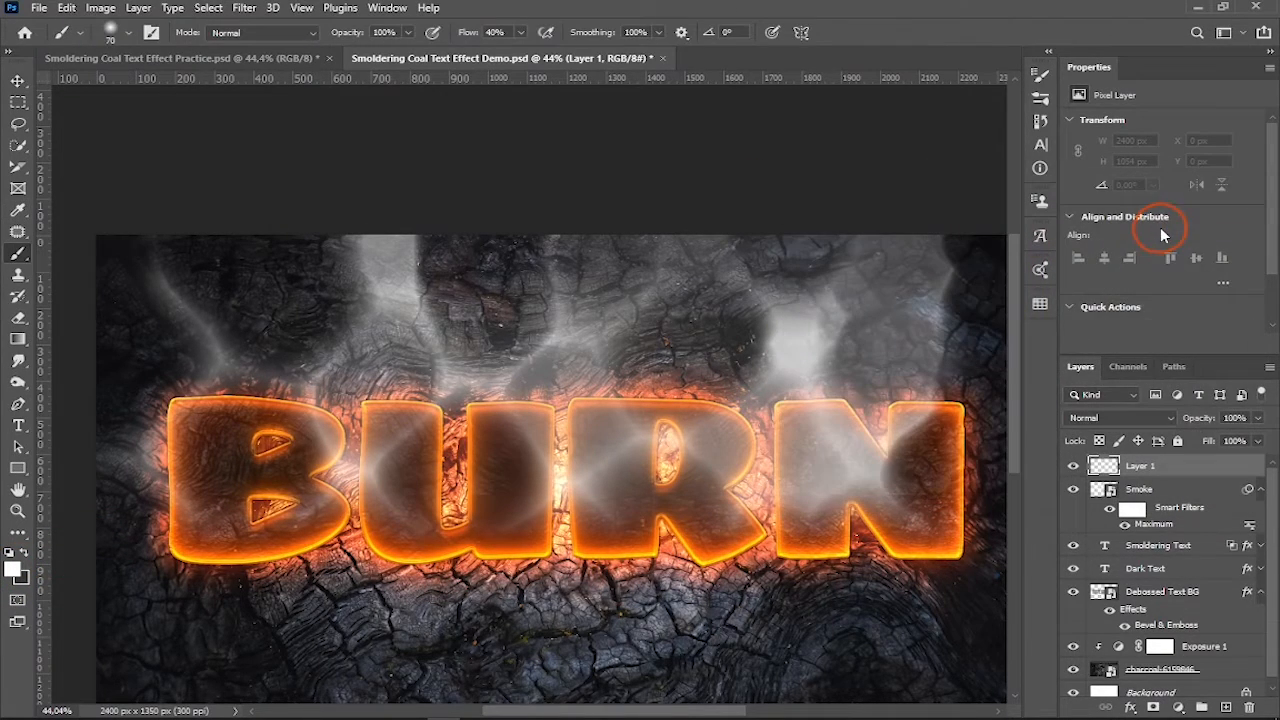
# Render Clouds on the new layer, clip it to the Smoke layer, and compare both layers hidden and shown.
pyautogui.click(244, 7)
pyautogui.moveTo(240, 298)
pyautogui.click(500, 362)
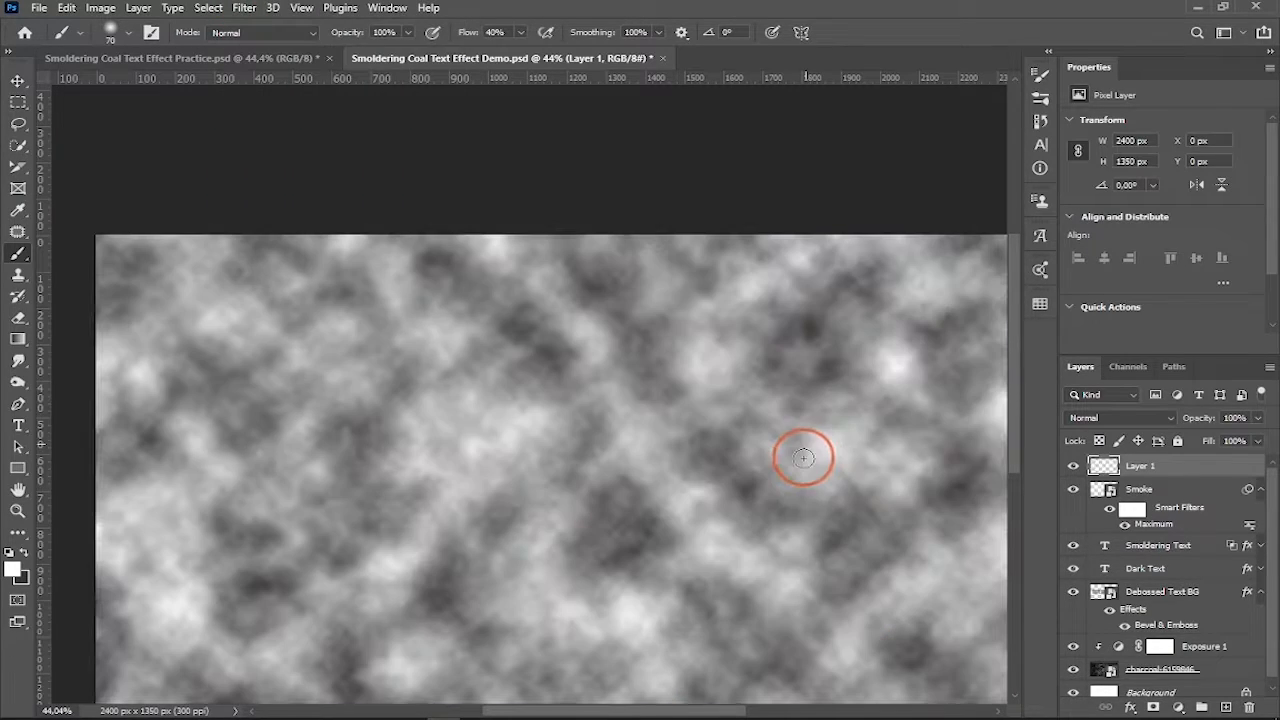
pyautogui.scroll(-2, 752, 670)
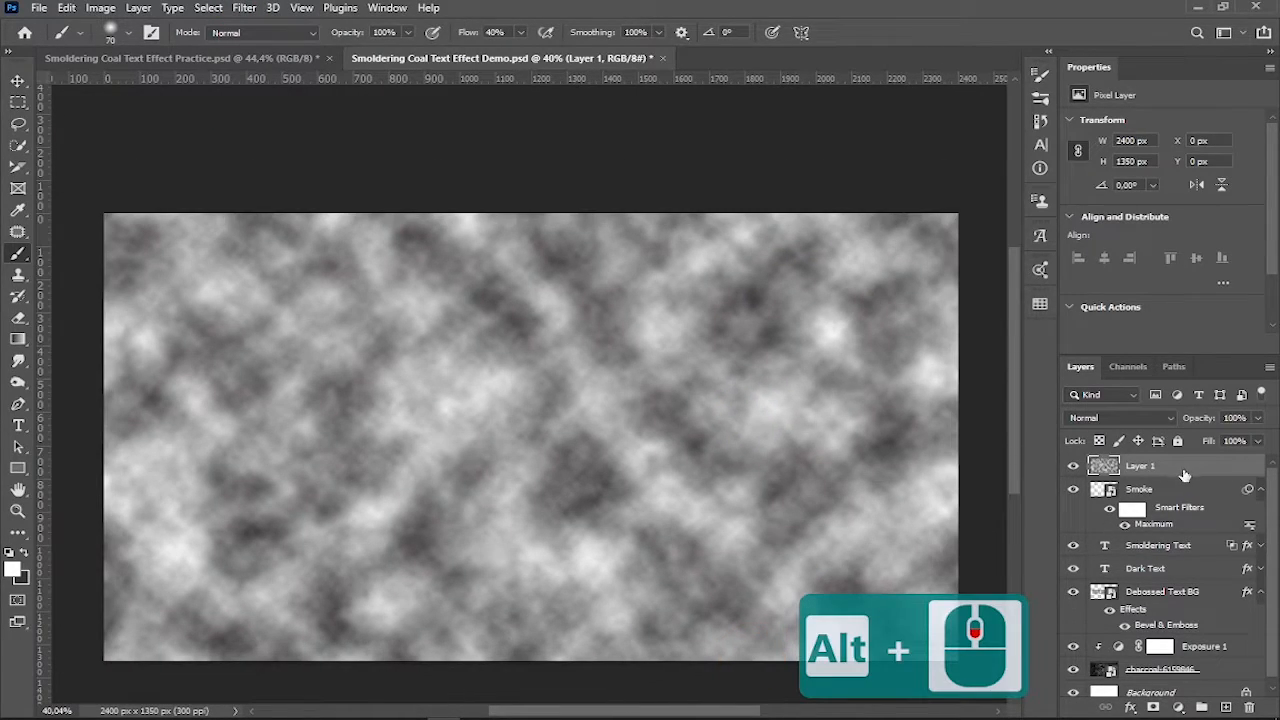
pyautogui.keyDown('alt'); pyautogui.click(1183, 468); pyautogui.keyUp('alt')
pyautogui.click(1075, 469)
pyautogui.click(1075, 469)
pyautogui.click(1073, 490)
pyautogui.click(1073, 490)
# Add a layer mask to the Smoke layer and switch the foreground color to black.
pyautogui.click(1158, 492)
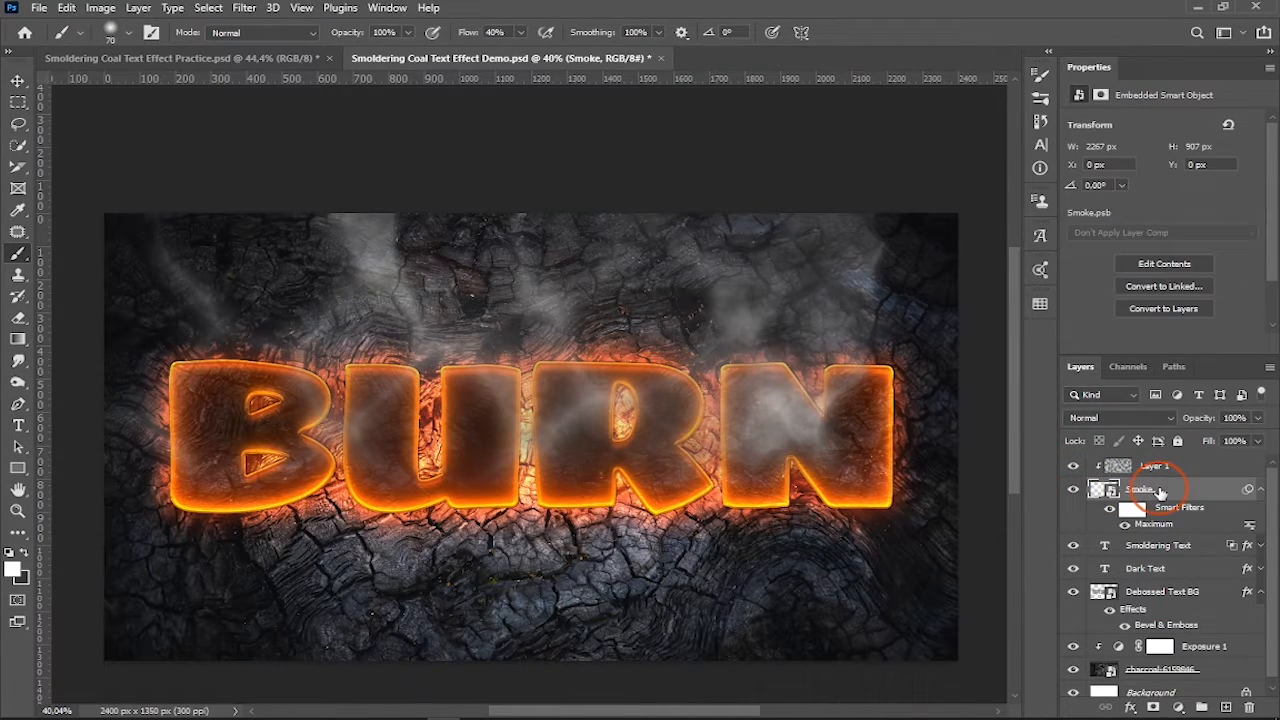
pyautogui.click(1155, 708)
pyautogui.press('x')
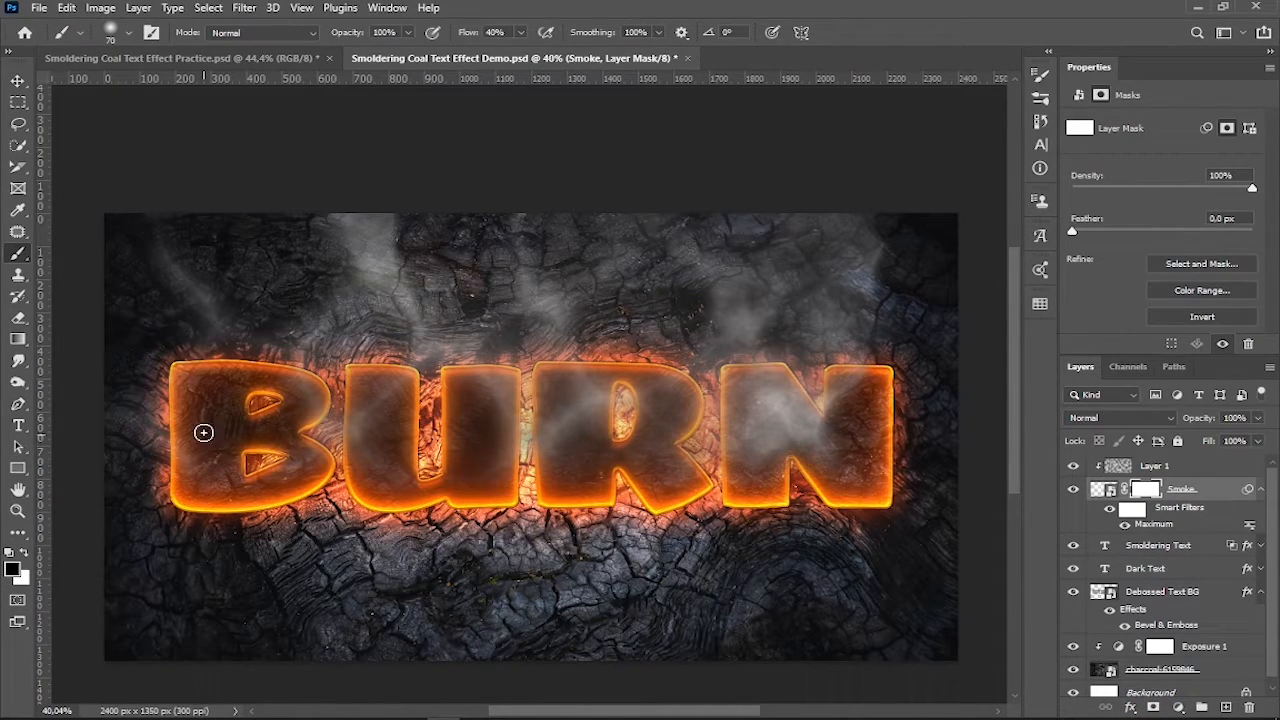
# Set the brush to 100 px size, 20% flow and 10% smoothing for painting on the Smoke mask.
pyautogui.click(129, 32)
pyautogui.click(168, 82)
pyautogui.write('100')
pyautogui.click(642, 30)
pyautogui.write('20')
pyautogui.press('Return')
pyautogui.scroll(2, 366, 464)
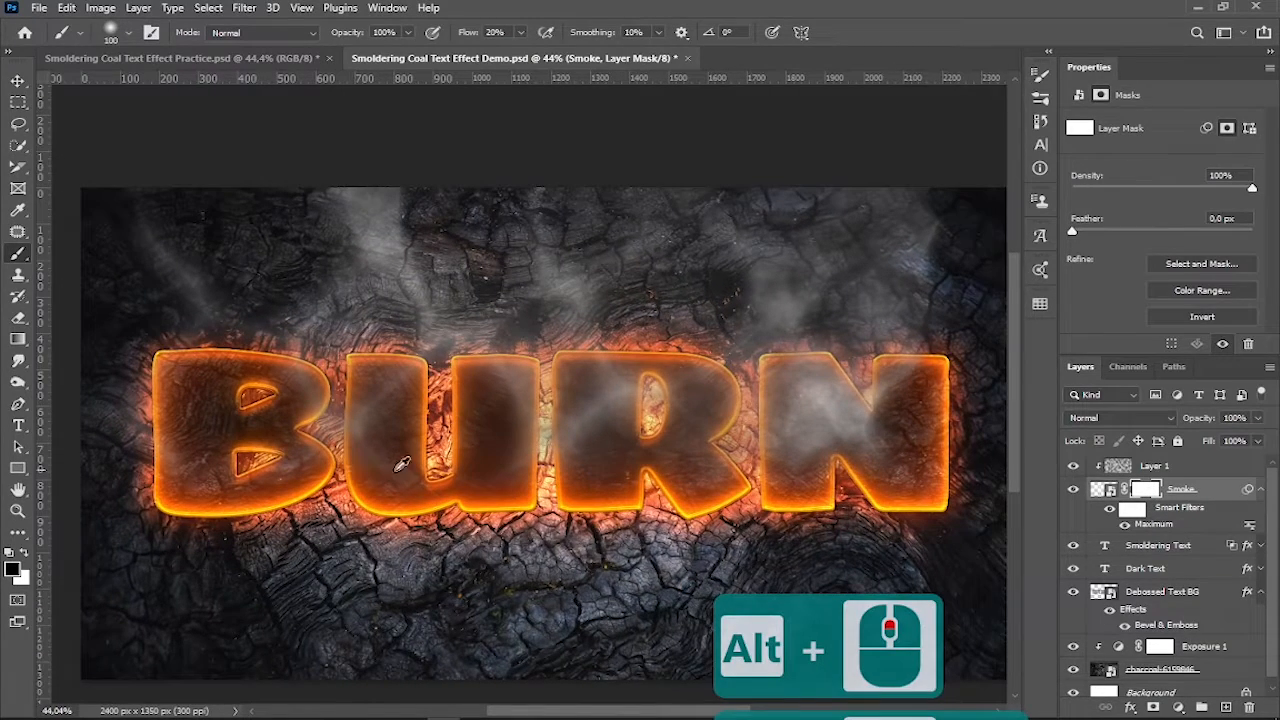
# Start fading the smoke on the Smoke layer mask, checking it with Layer 1 hidden and shown, and enlarge the brush to 400 px.
pyautogui.click(1074, 467)
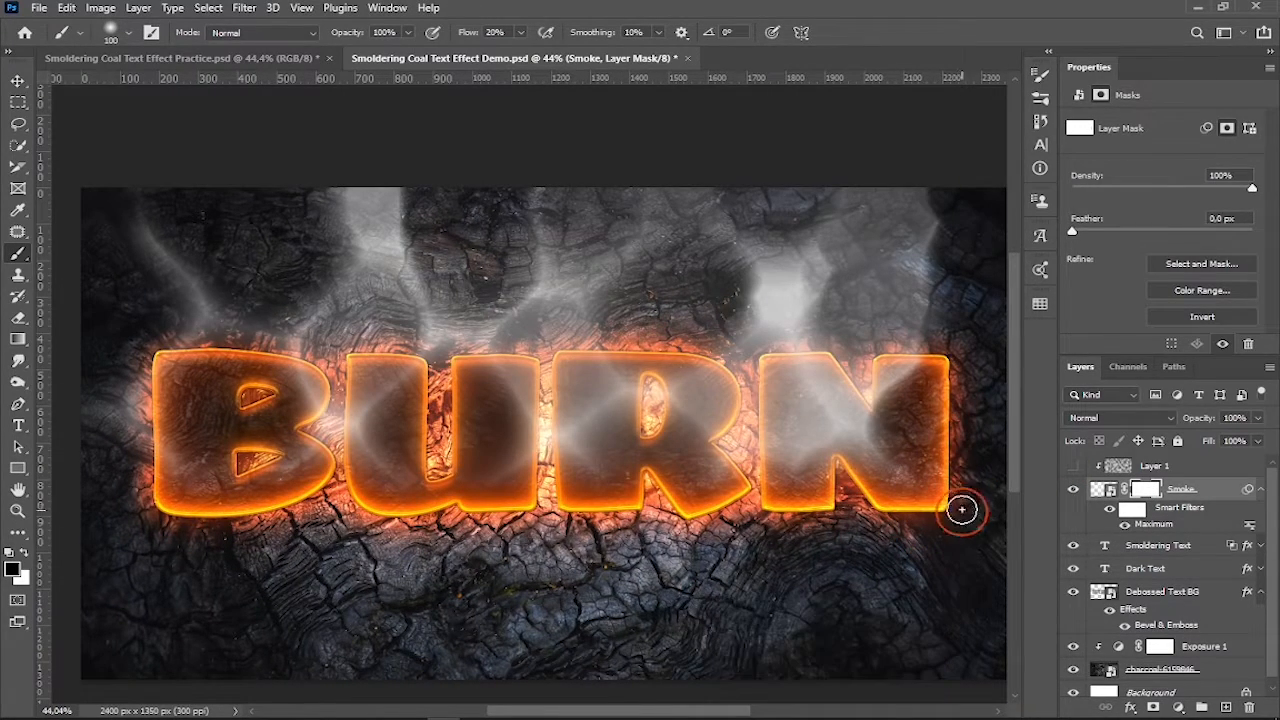
pyautogui.press(']')
pyautogui.press(']')
pyautogui.press(']')
pyautogui.press(']')
pyautogui.click(1108, 495)
pyautogui.click(1074, 467)
pyautogui.press(']')
pyautogui.press(']')
pyautogui.press(']')
pyautogui.press(']')
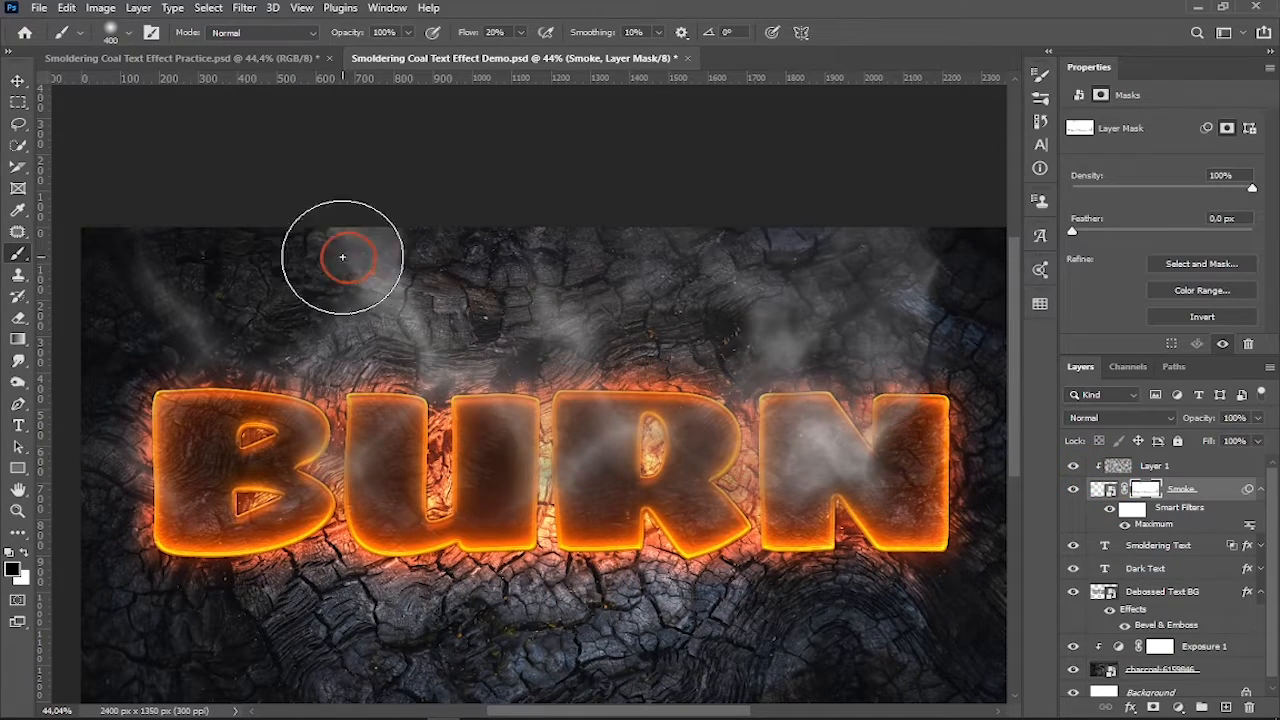
# Paint black on the Smoke mask with the 400 px brush to soften the smoke over the letters and along the image's upper area.
pyautogui.scroll(-3, 819, 373)
pyautogui.scroll(2, 819, 373)
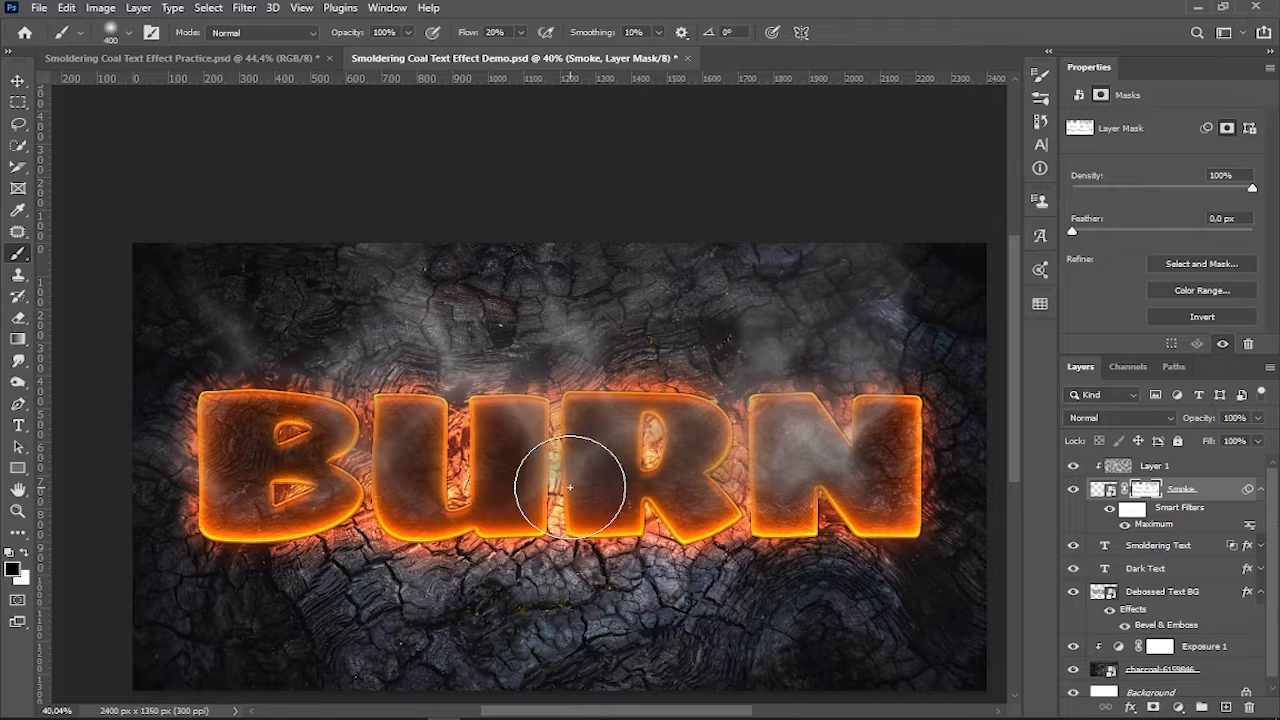
pyautogui.click(942, 352)
pyautogui.click(75, 562)
pyautogui.click(333, 237)
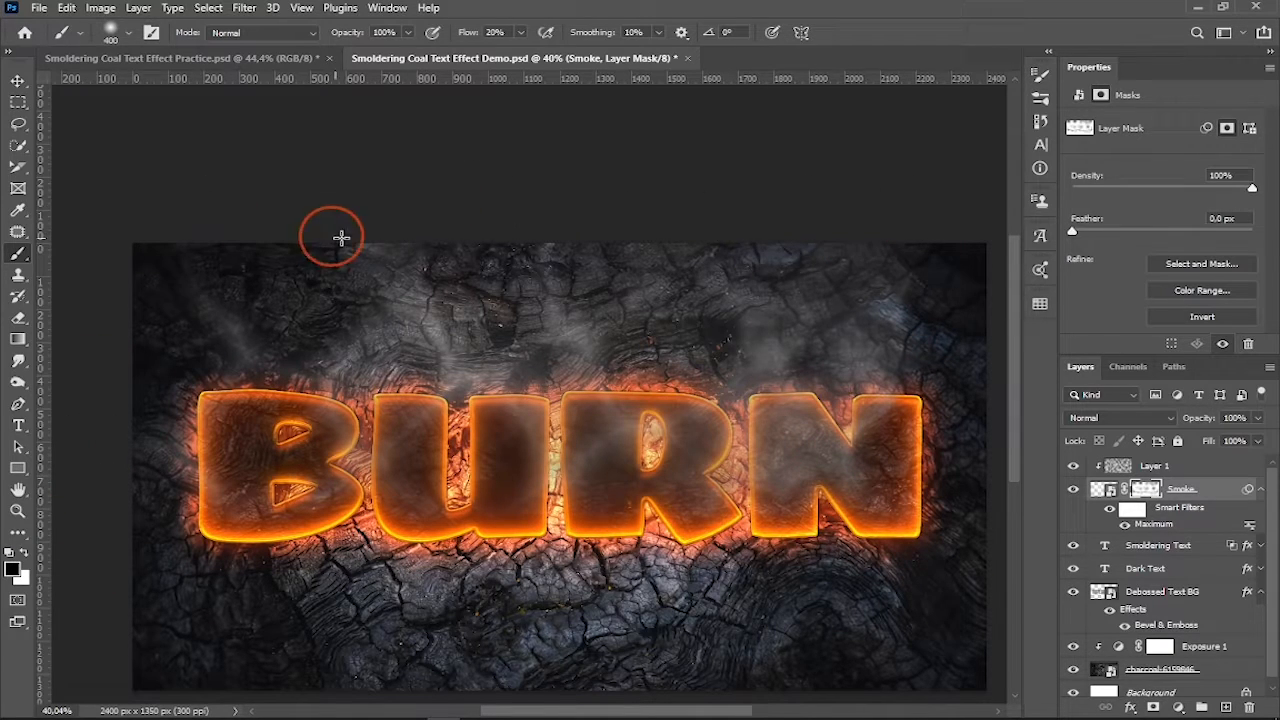
pyautogui.hotkey('ctrl', '0')
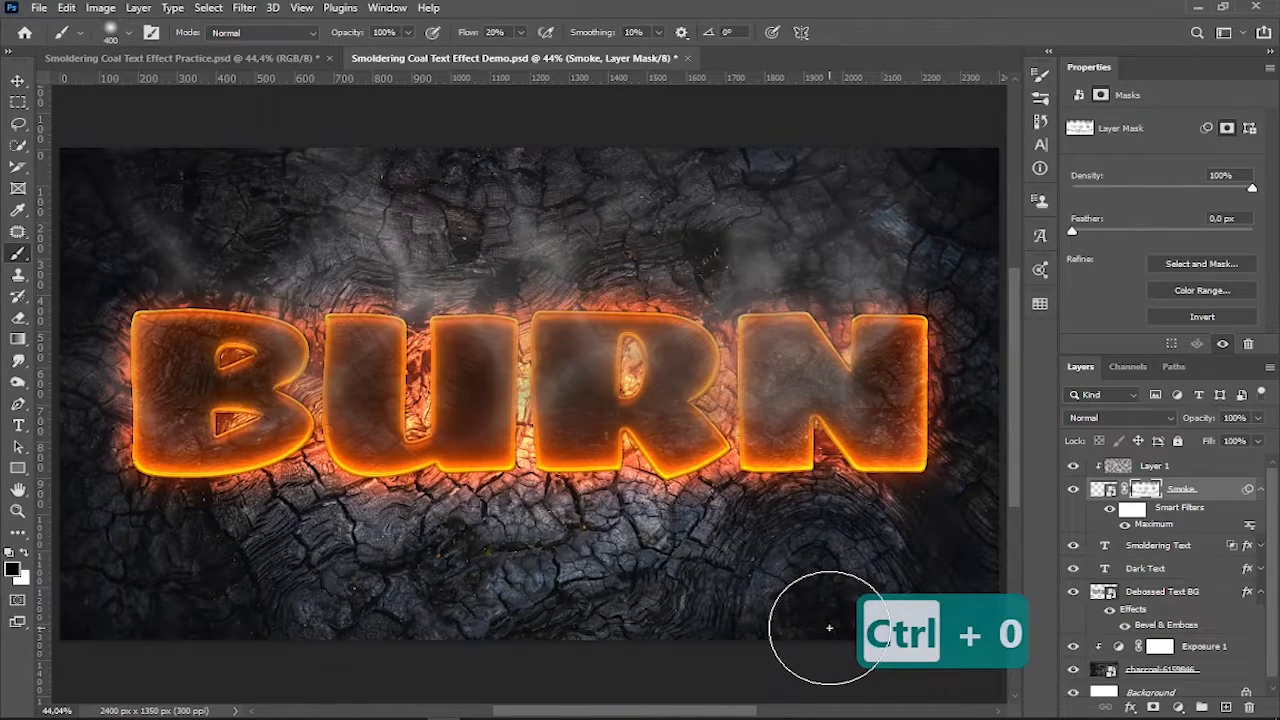
# Add a Vibrance adjustment layer above Layer 1 with vibrance +100 and saturation -4.
pyautogui.click(1182, 467)
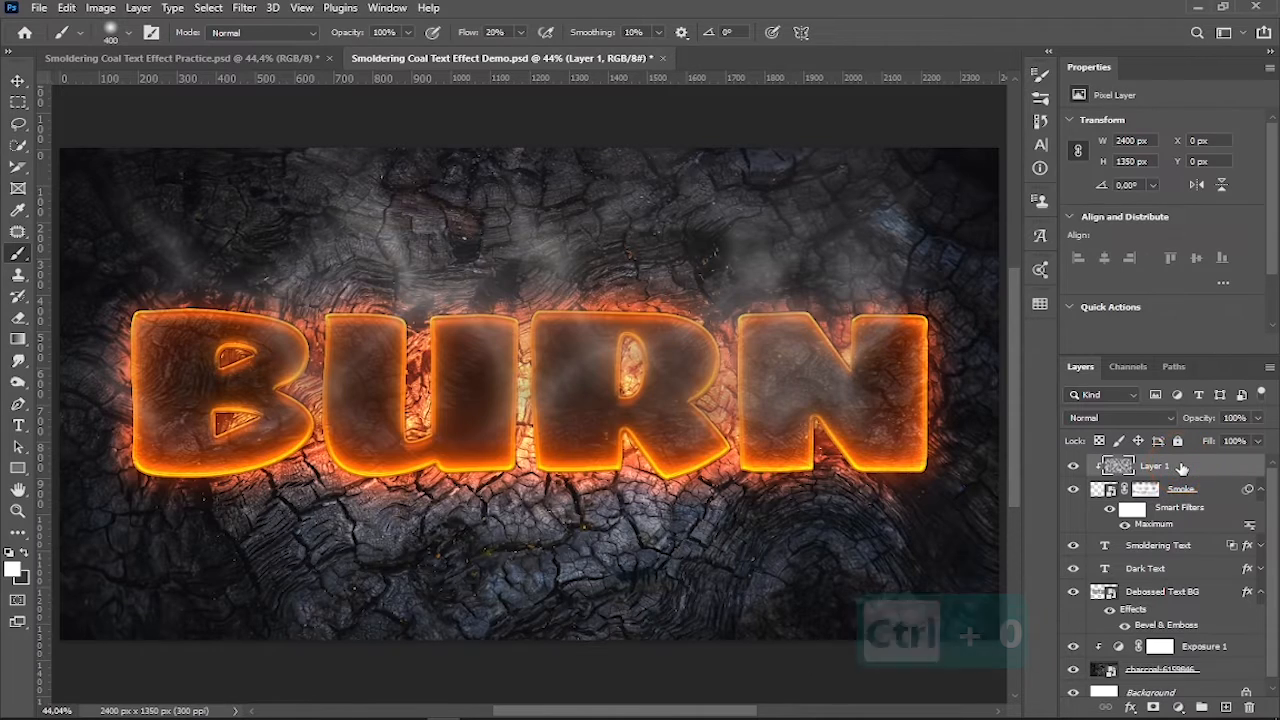
pyautogui.click(1180, 707)
pyautogui.click(1240, 552)
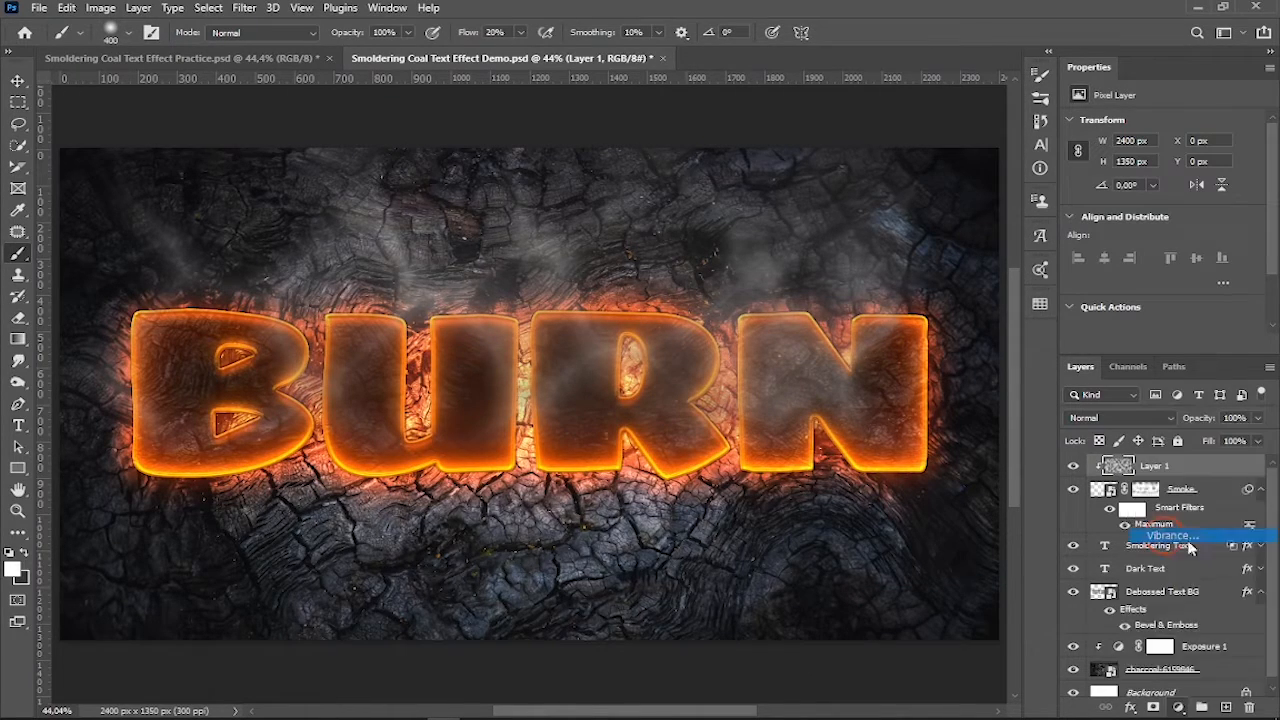
pyautogui.moveTo(1168, 141); pyautogui.dragTo(1276, 140)
pyautogui.moveTo(1172, 174)
pyautogui.mouseDown()
pyautogui.moveTo(1229, 168)
pyautogui.moveTo(1157, 183)
pyautogui.mouseUp()
# Add a Curves adjustment layer with the white point at input 190, output 255 and a midtone point at input 109, output 120.
pyautogui.click(1179, 707)
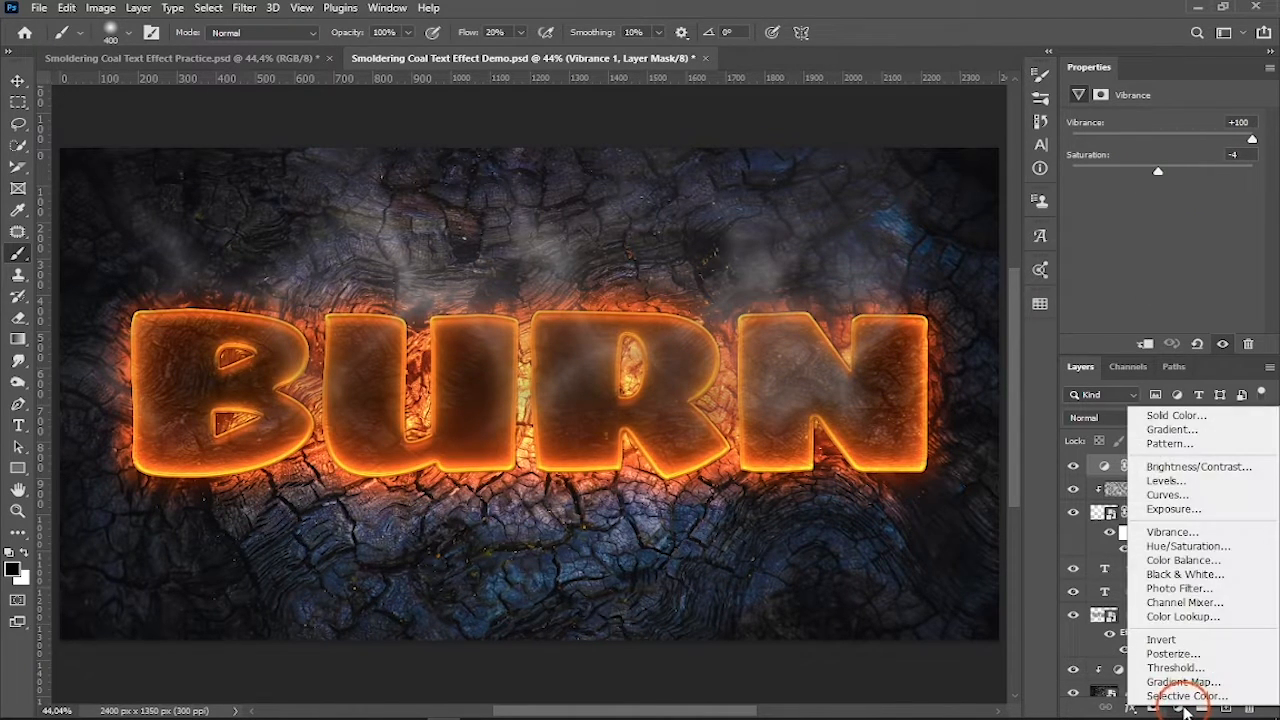
pyautogui.click(1170, 496)
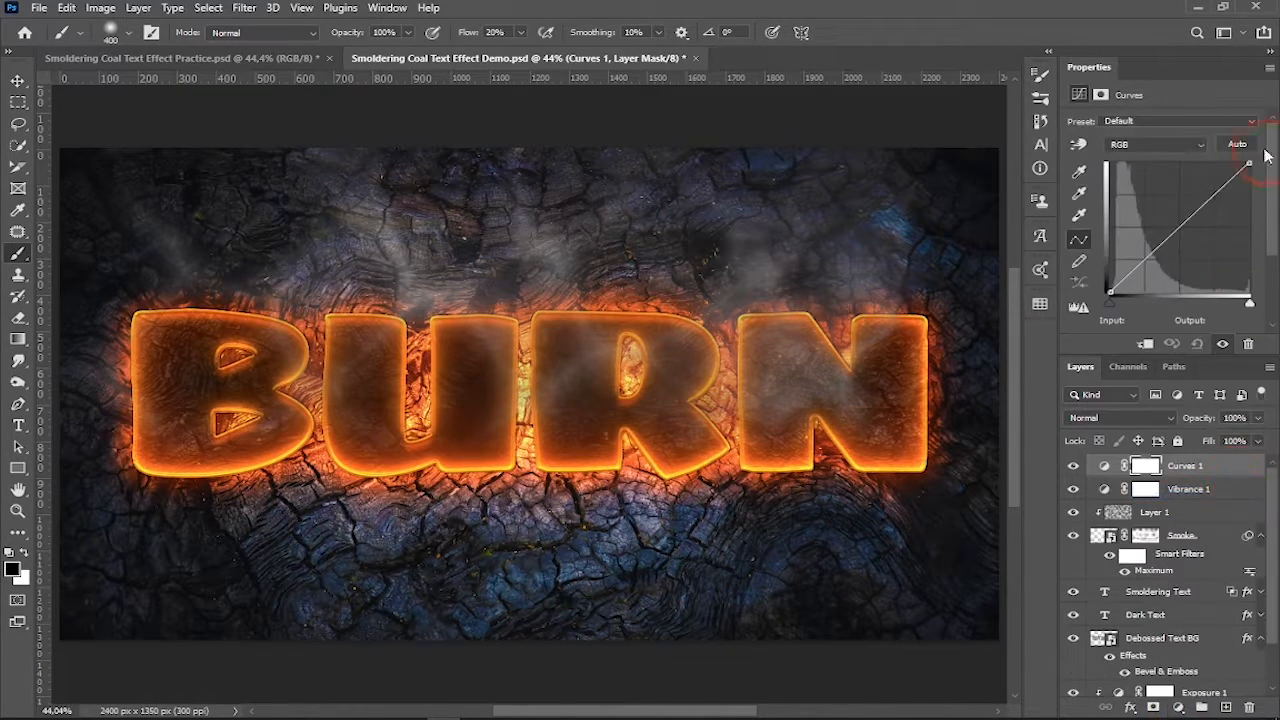
pyautogui.moveTo(1249, 165); pyautogui.dragTo(1213, 163)
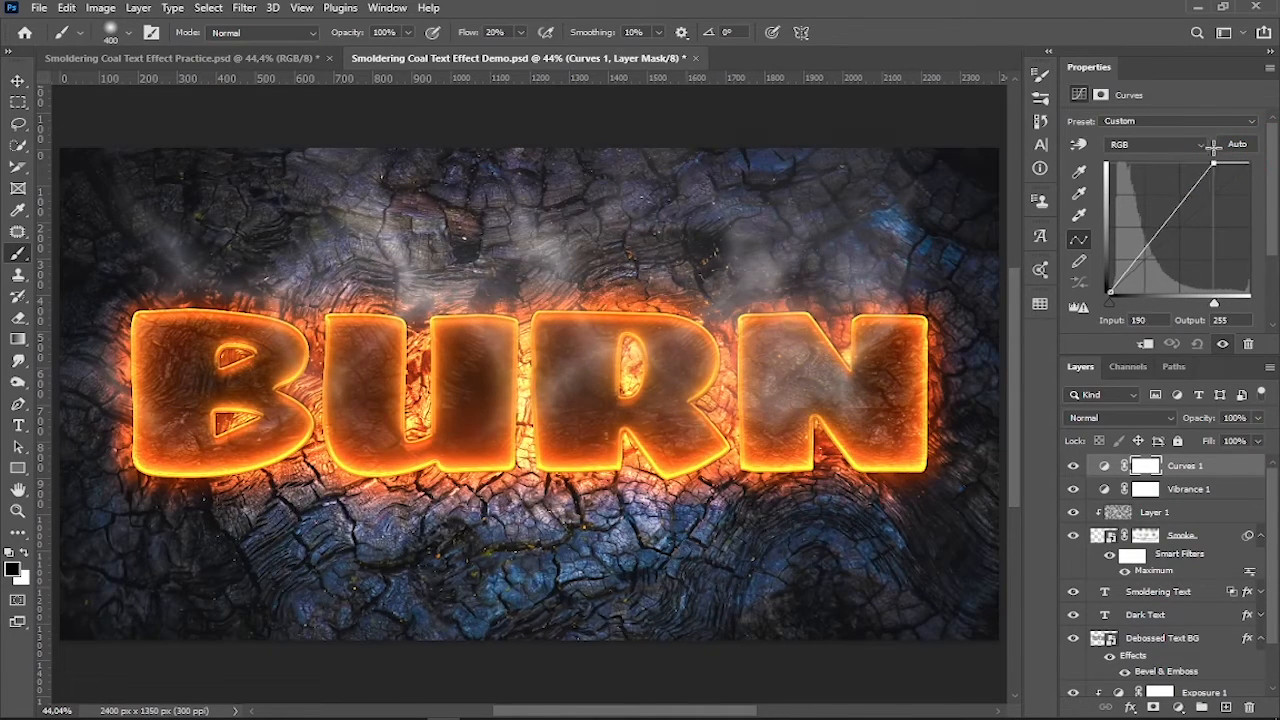
pyautogui.moveTo(1160, 236); pyautogui.dragTo(1169, 231)
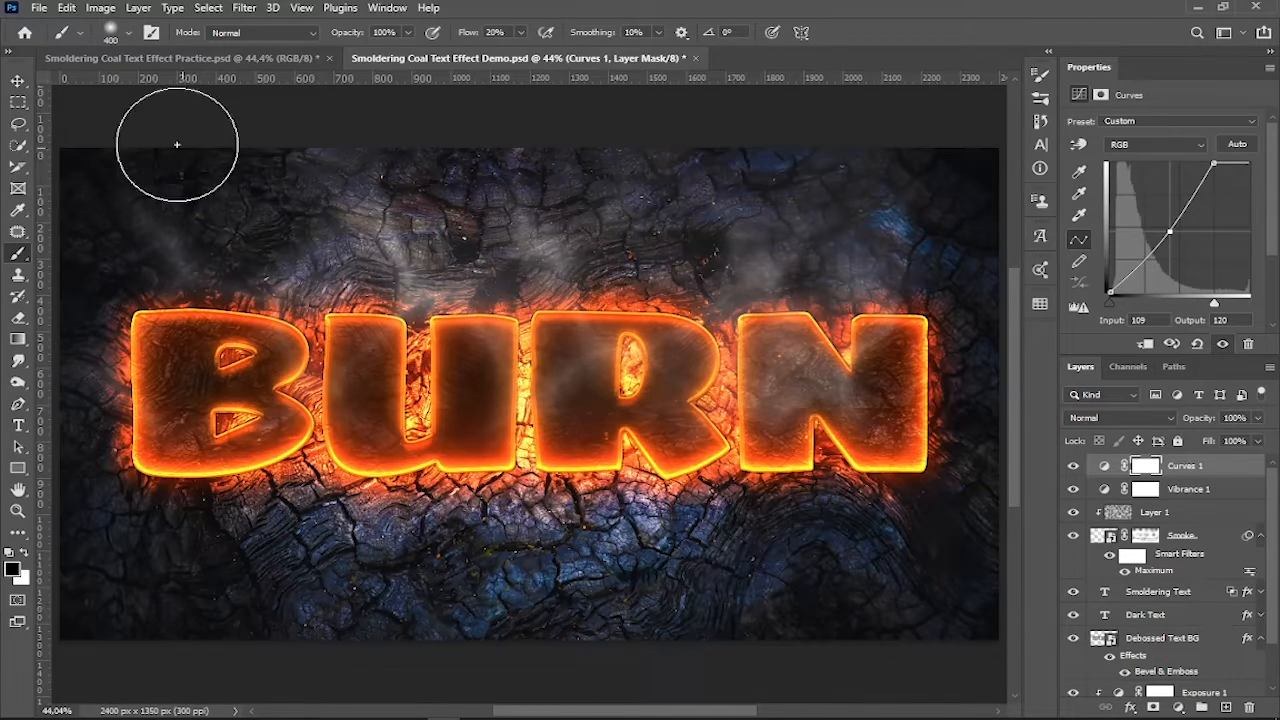
# Switch to the Move tool, fit the finished image to the window and save the document.
pyautogui.click(18, 80)
pyautogui.hotkey('ctrl', '0')
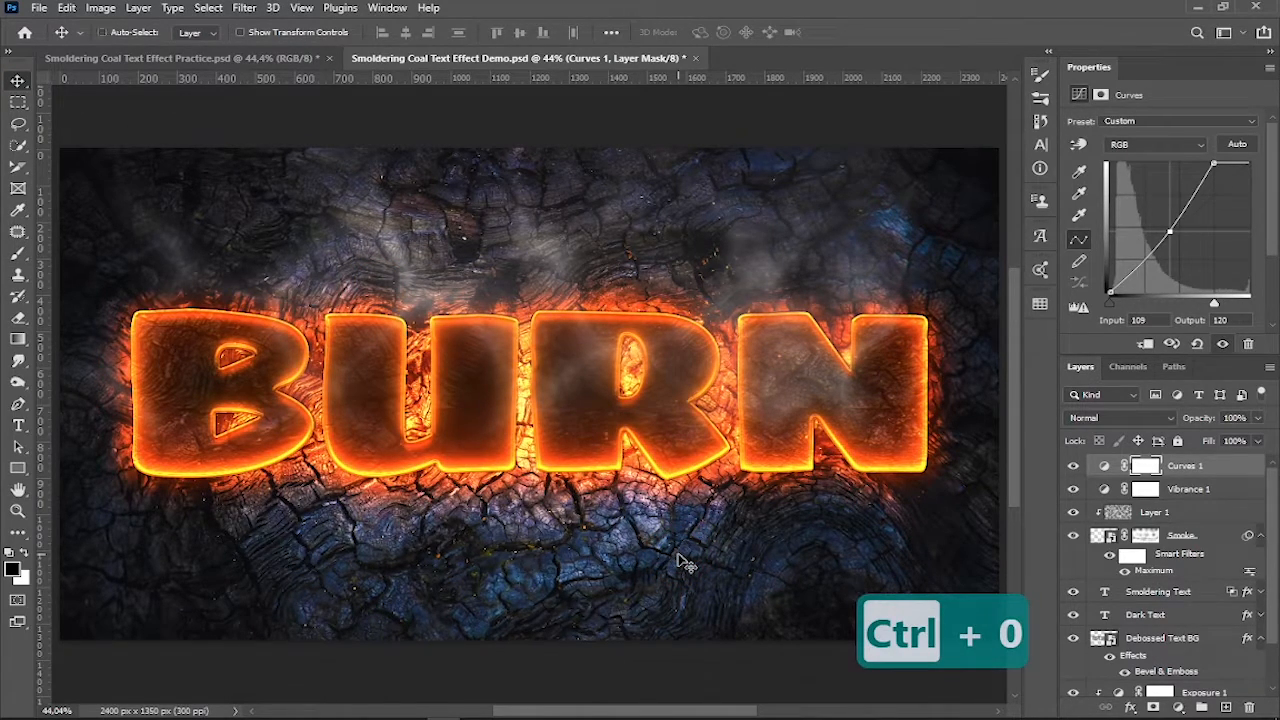
pyautogui.hotkey('ctrl', 's')
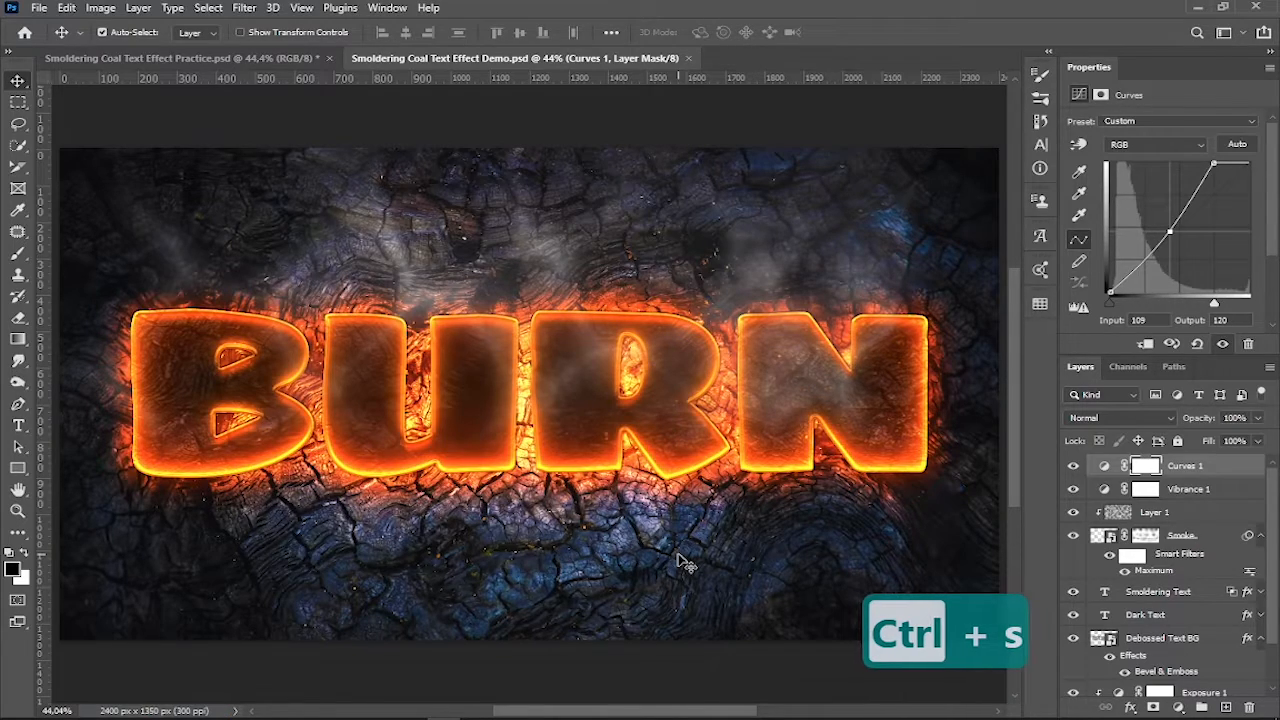